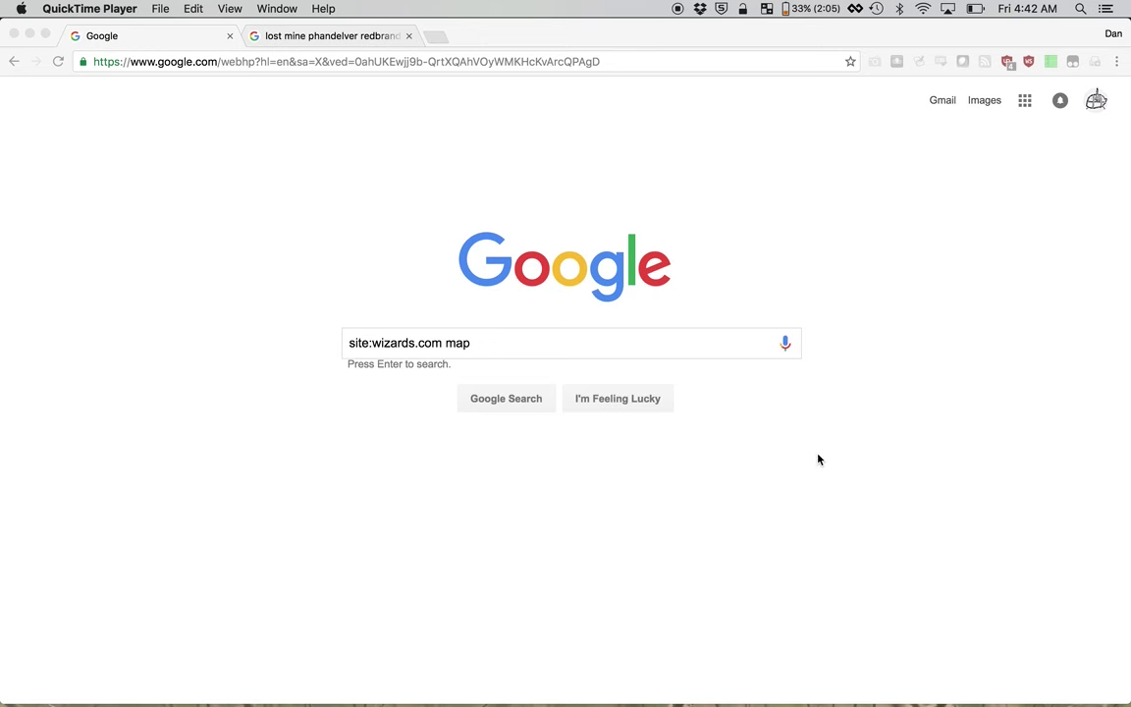
Put the cursor in the Google search box holding the query 'site:wizards.com map'.
{"action": "left_click", "coordinate": [470, 342]}
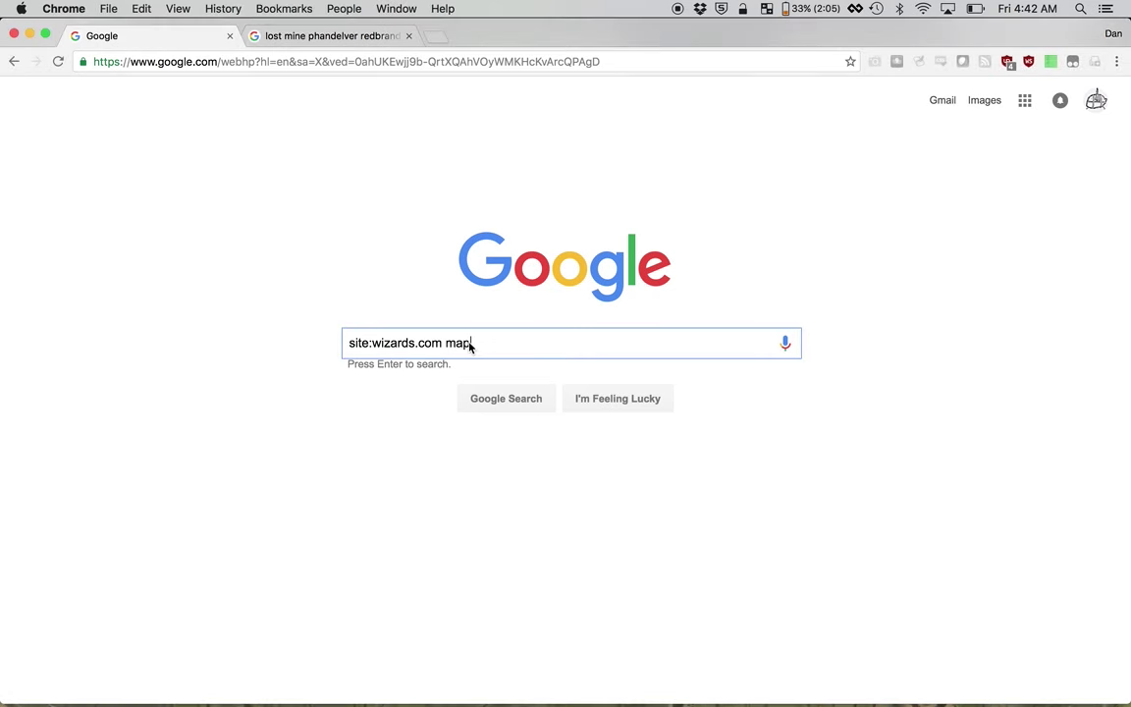
Search site:wizards.com map, filter Google Images to Large, and open Random Map #1 full-size.
{"action": "key", "text": "Return"}
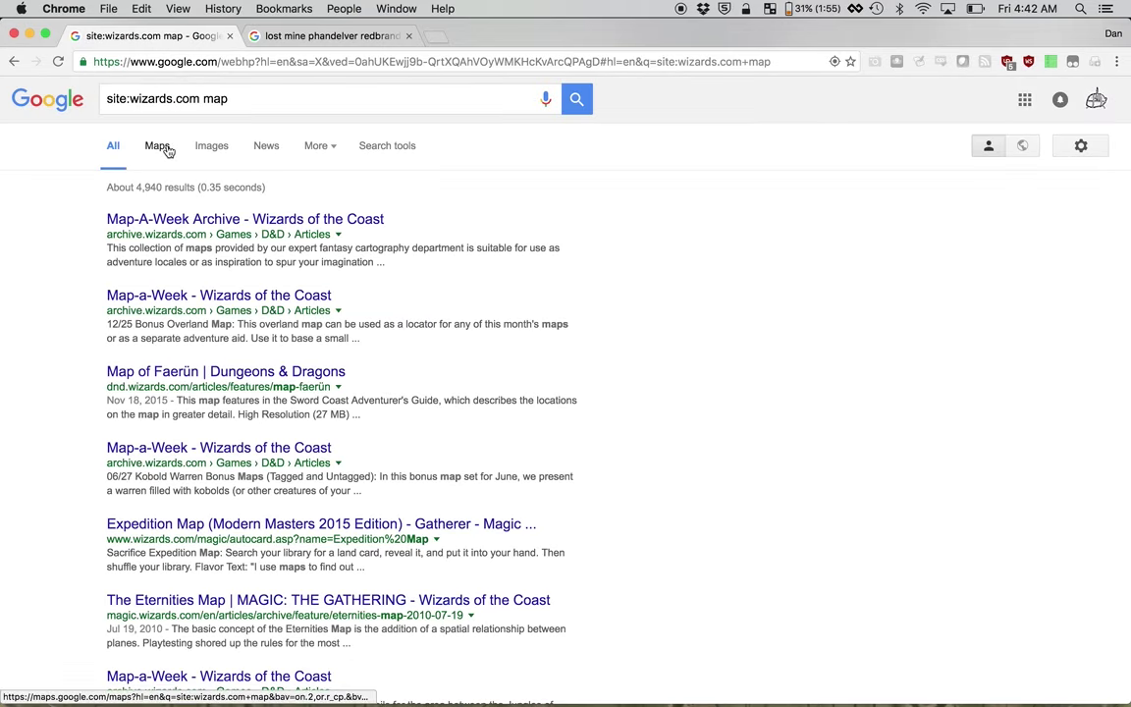
{"action": "left_click", "coordinate": [211, 146]}
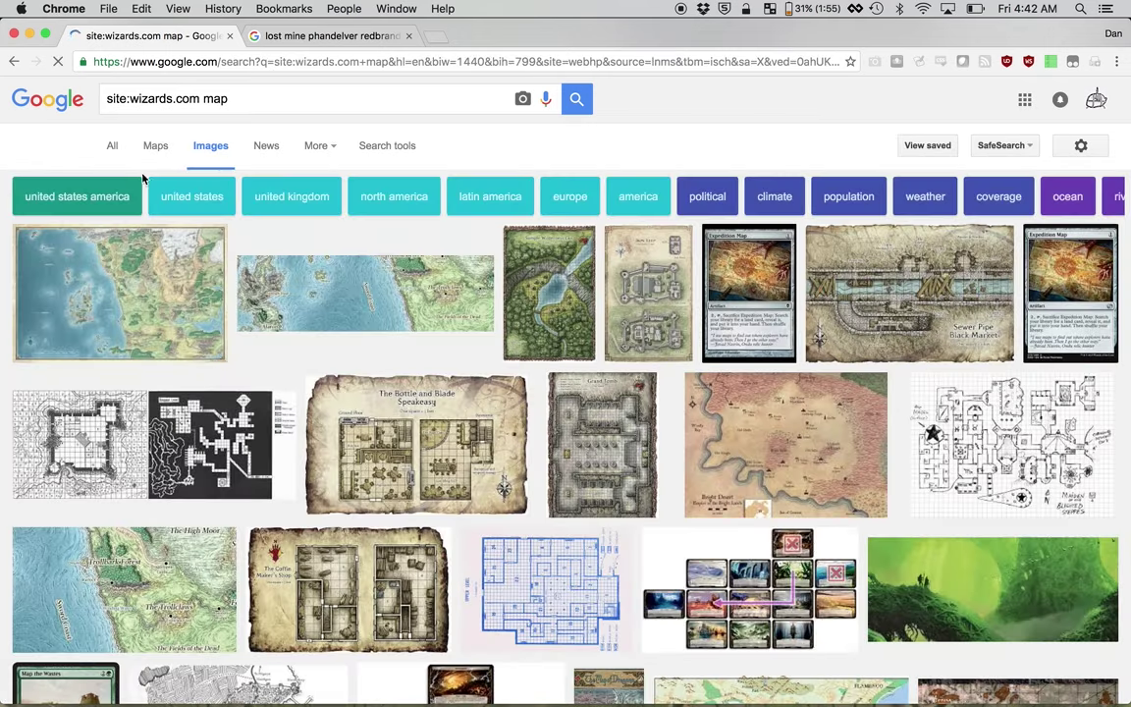
{"action": "left_click", "coordinate": [405, 155]}
{"action": "left_click", "coordinate": [116, 188]}
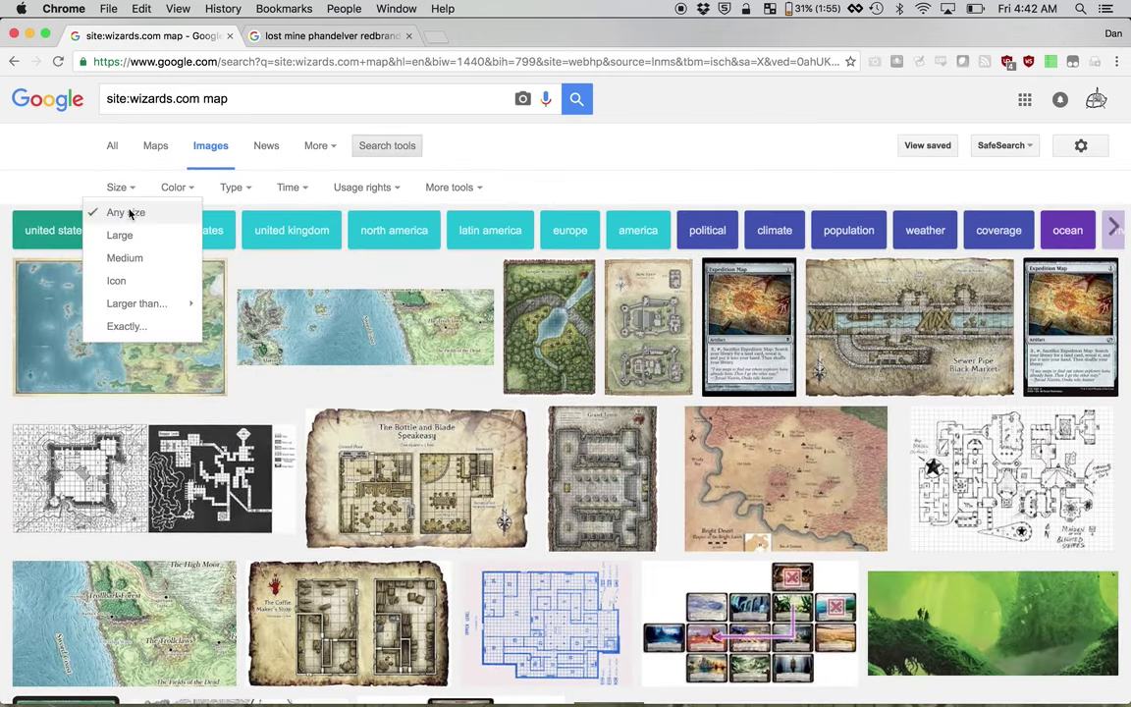
{"action": "left_click", "coordinate": [134, 237]}
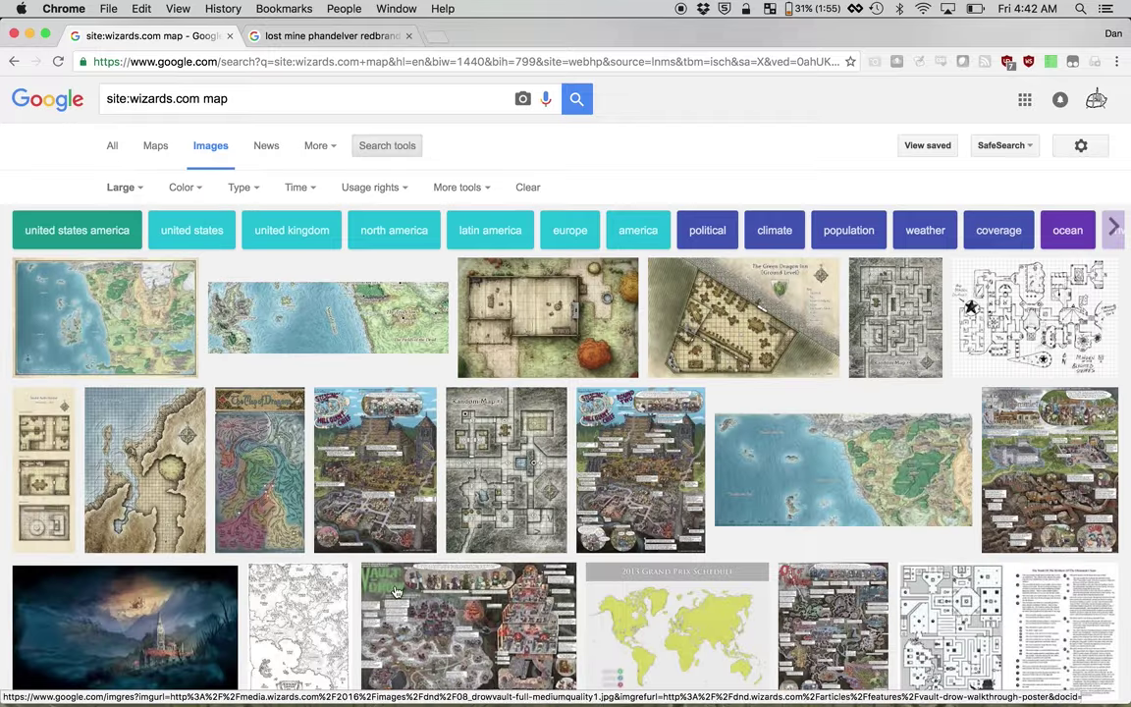
{"action": "left_click", "coordinate": [467, 447]}
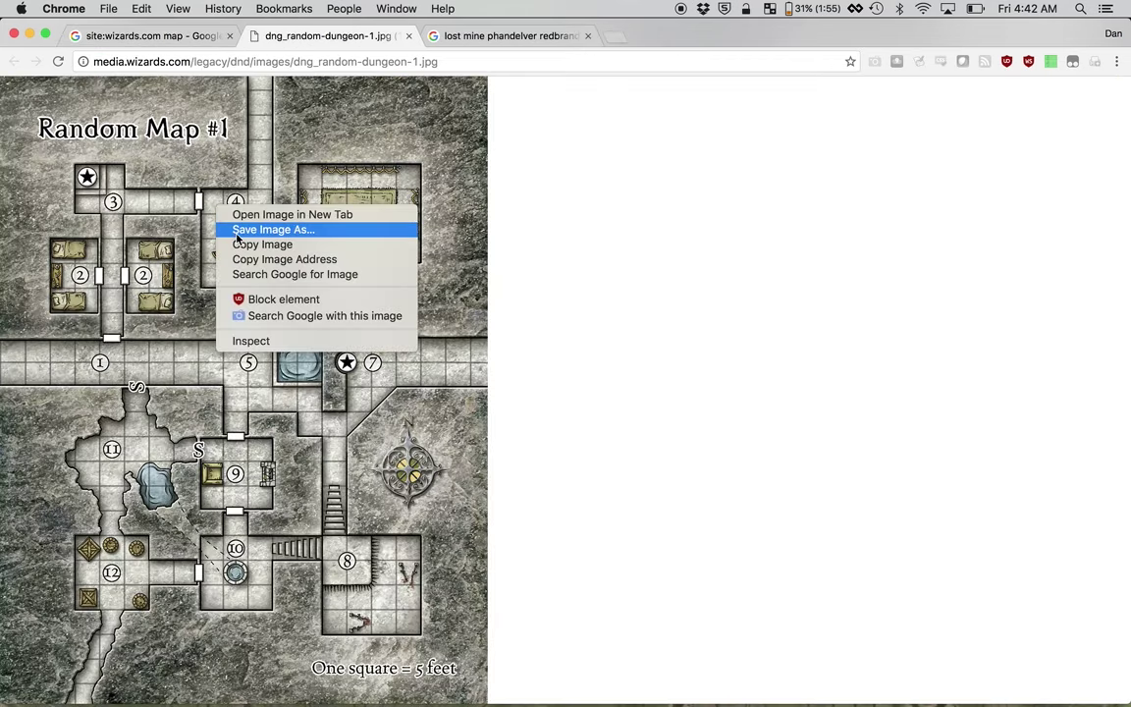
Save the Random Map #1 image to Downloads under the name dng1-original.
{"action": "left_click", "coordinate": [235, 232]}
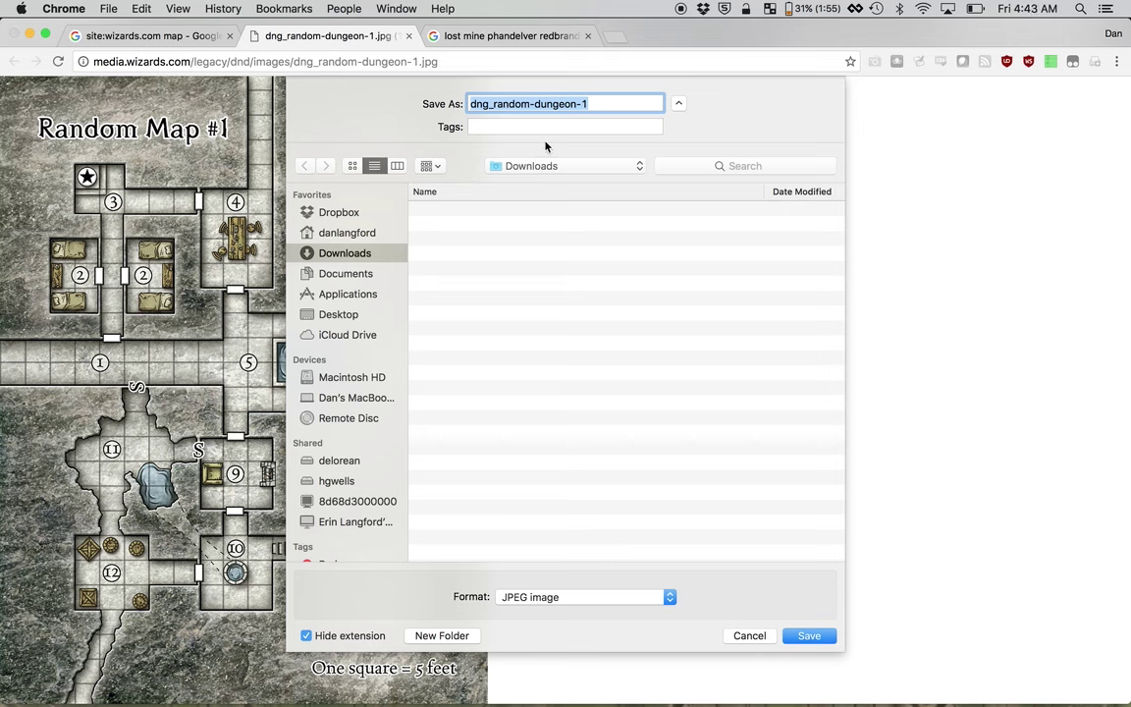
{"action": "type", "text": "dng1-"}
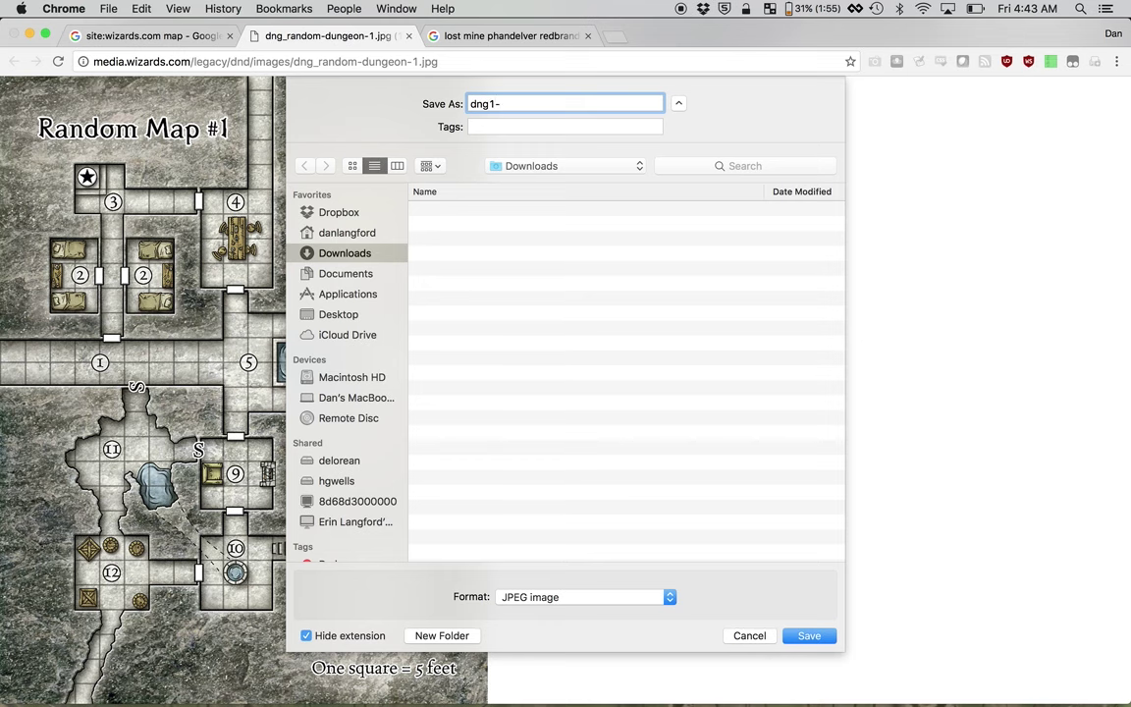
{"action": "type", "text": "original"}
{"action": "left_click", "coordinate": [820, 636]}
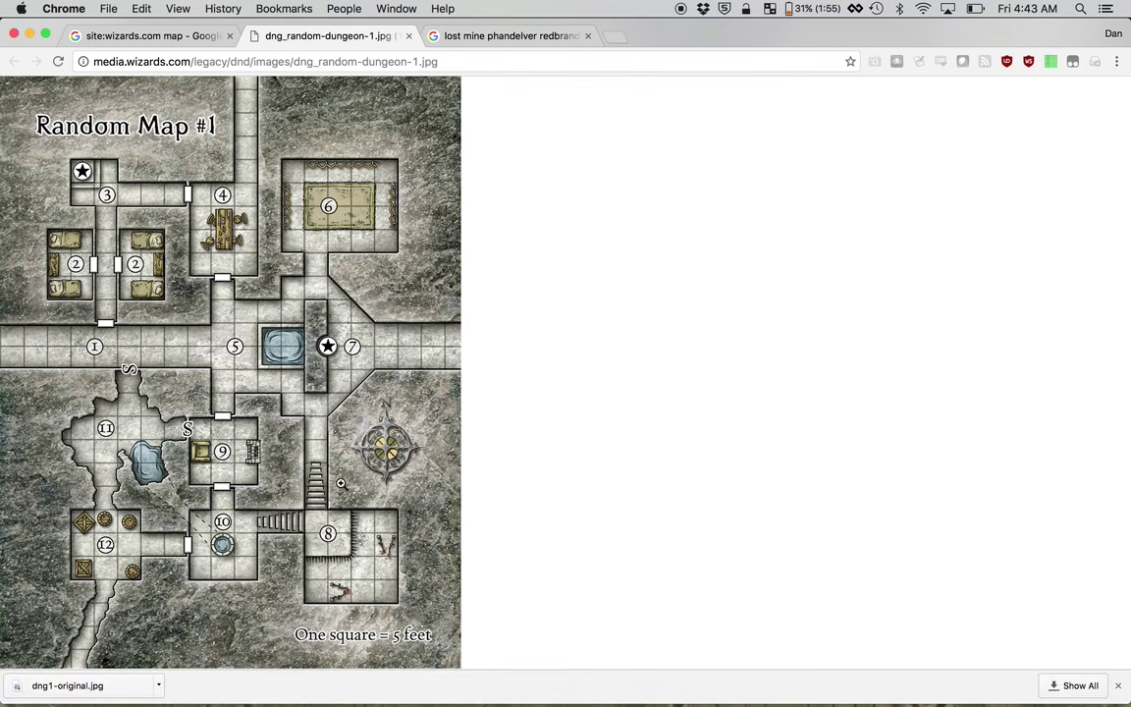
Switch to GIMP, open dng1-original.jpg from Downloads, and move its image window higher.
{"action": "key", "text": "super+Tab"}
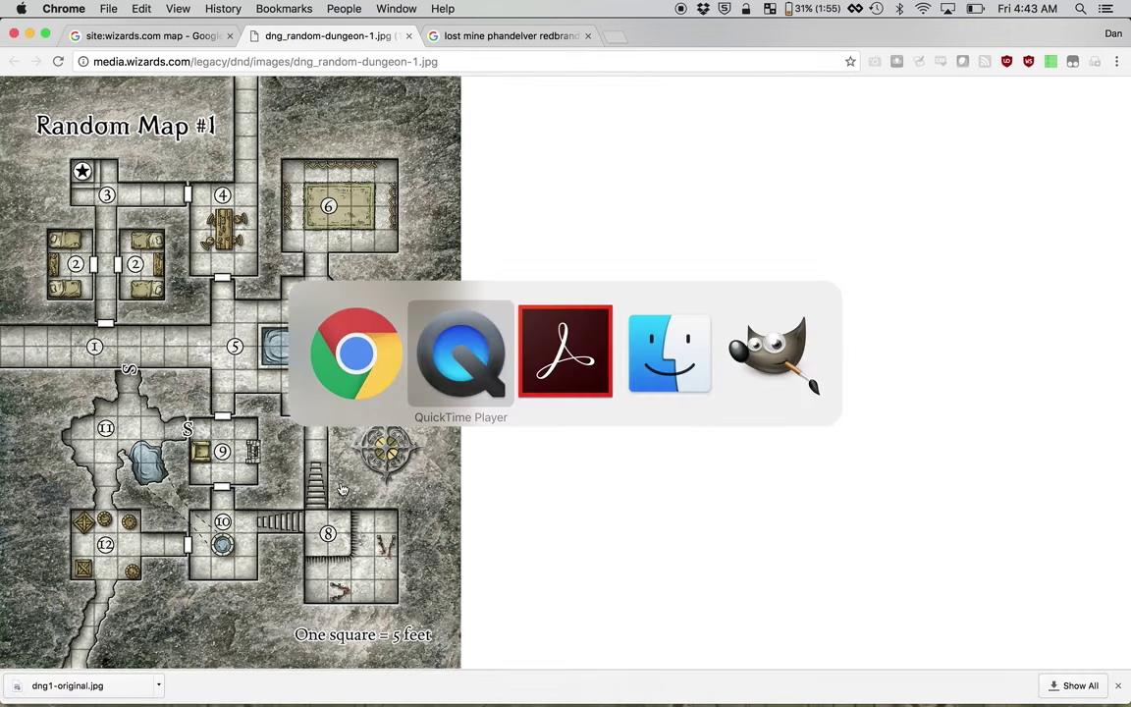
{"action": "key", "text": "super+Tab"}
{"action": "key", "text": "super+Tab"}
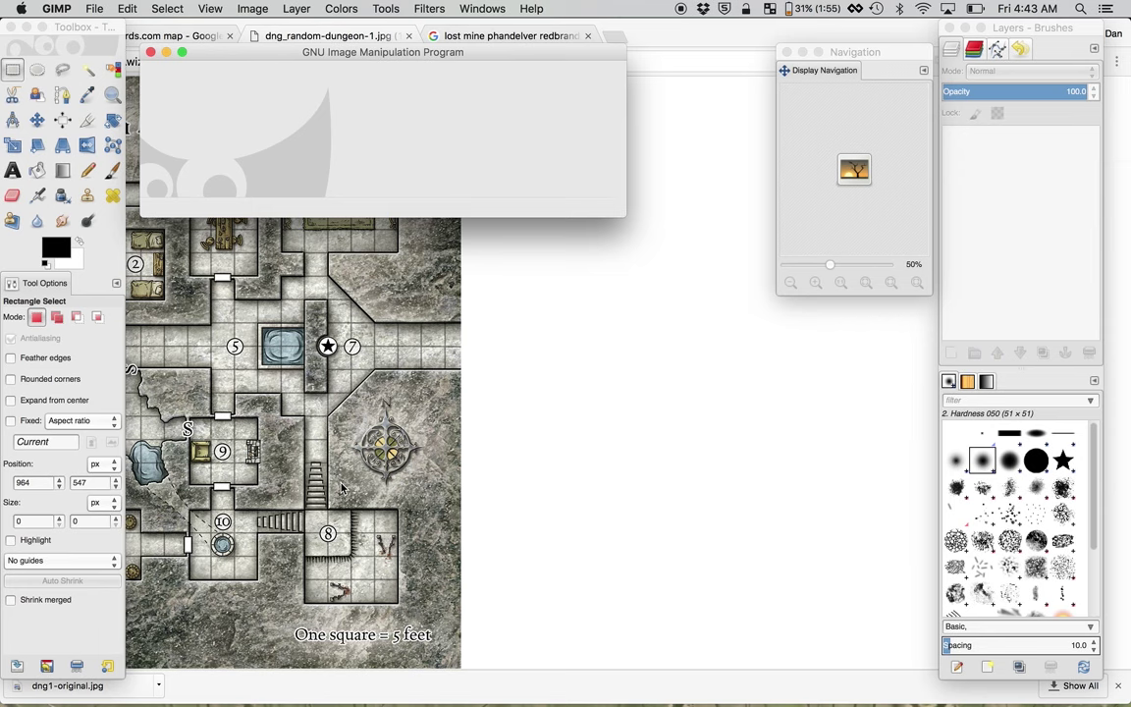
{"action": "left_click", "coordinate": [98, 8]}
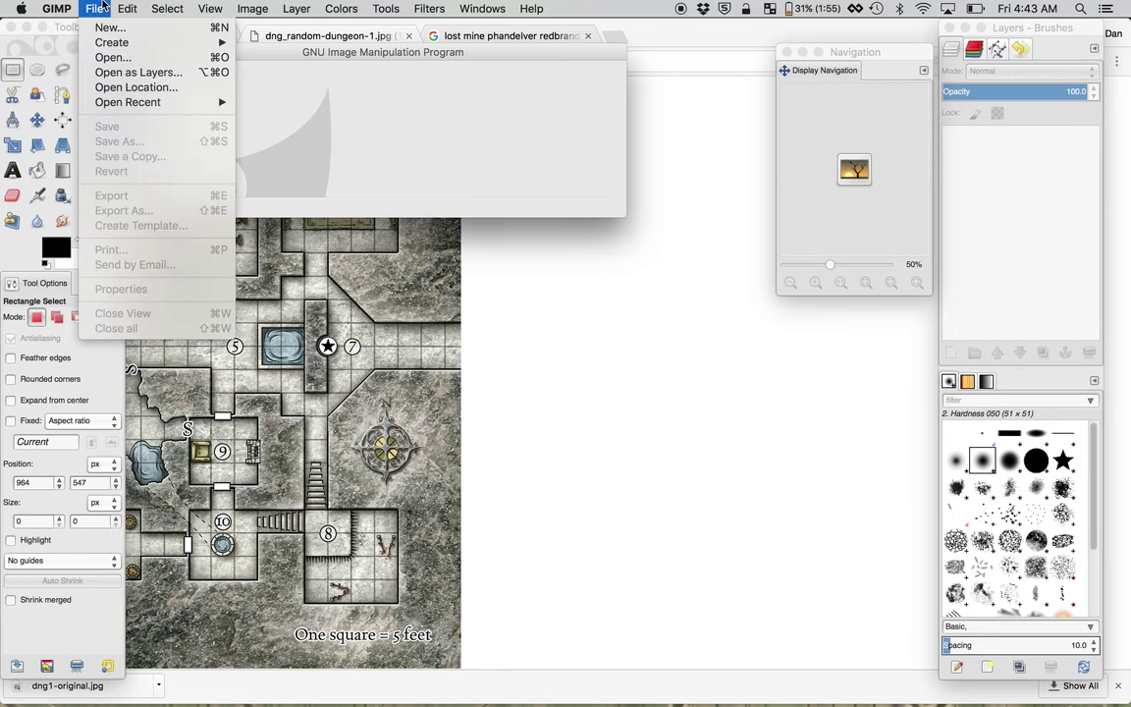
{"action": "left_click", "coordinate": [108, 57]}
{"action": "left_click", "coordinate": [310, 102]}
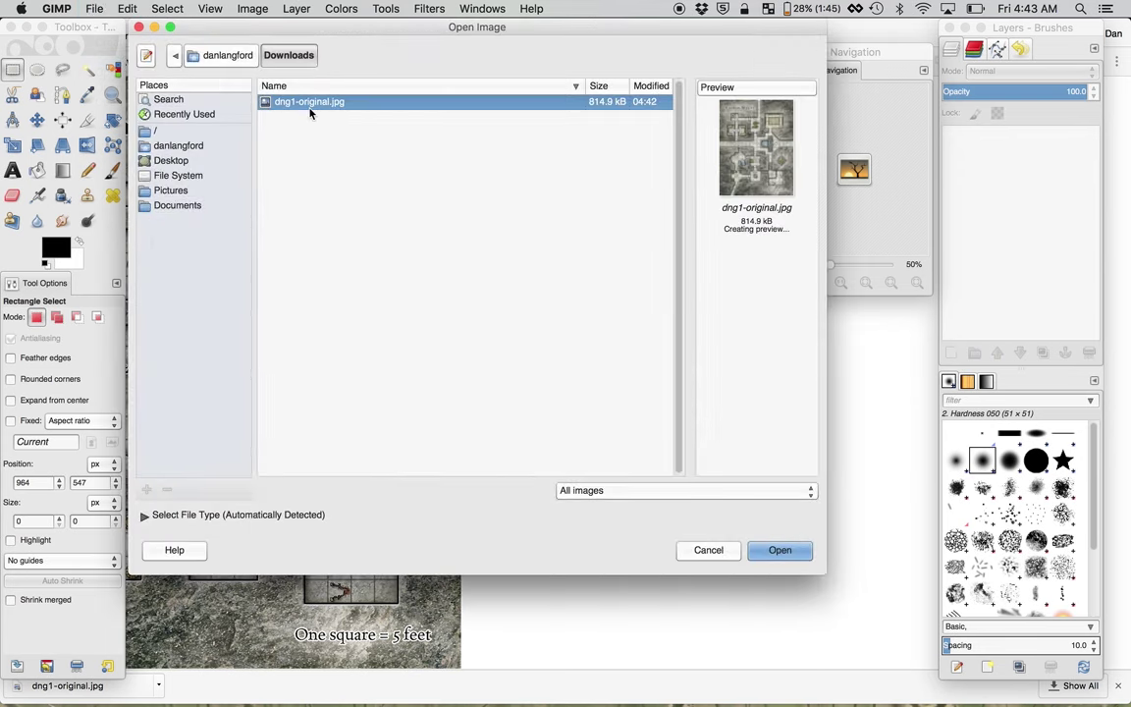
{"action": "left_click", "coordinate": [776, 551]}
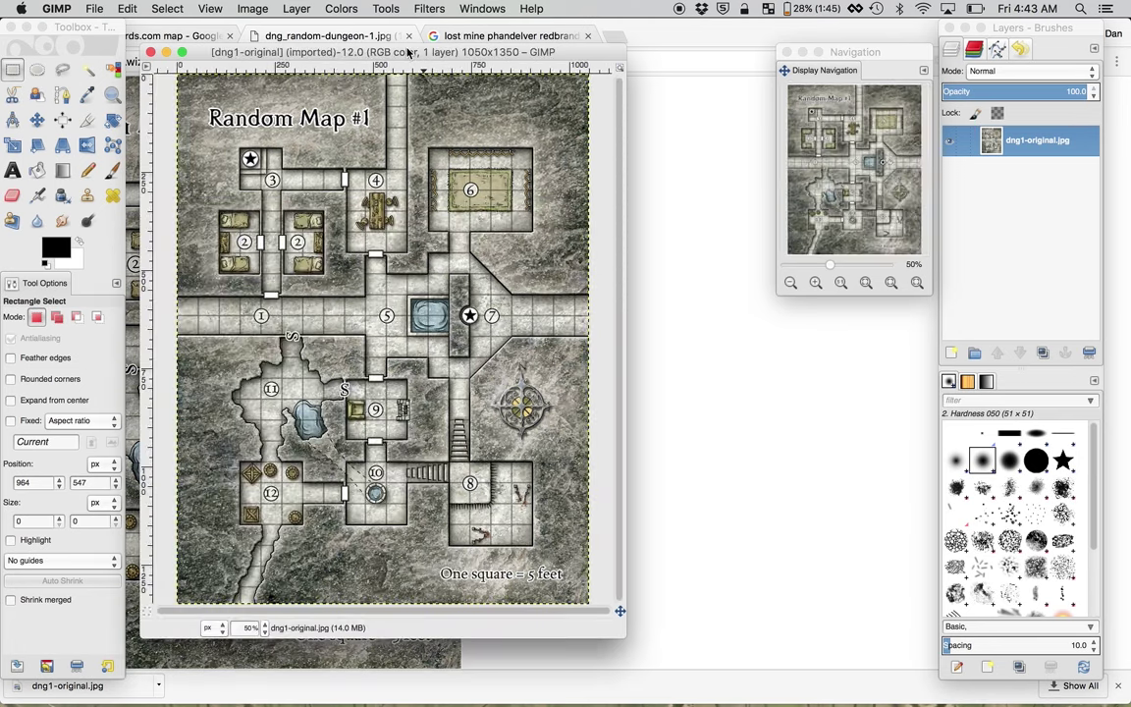
{"action": "left_click_drag", "start_coordinate": [407, 52], "coordinate": [405, 36]}
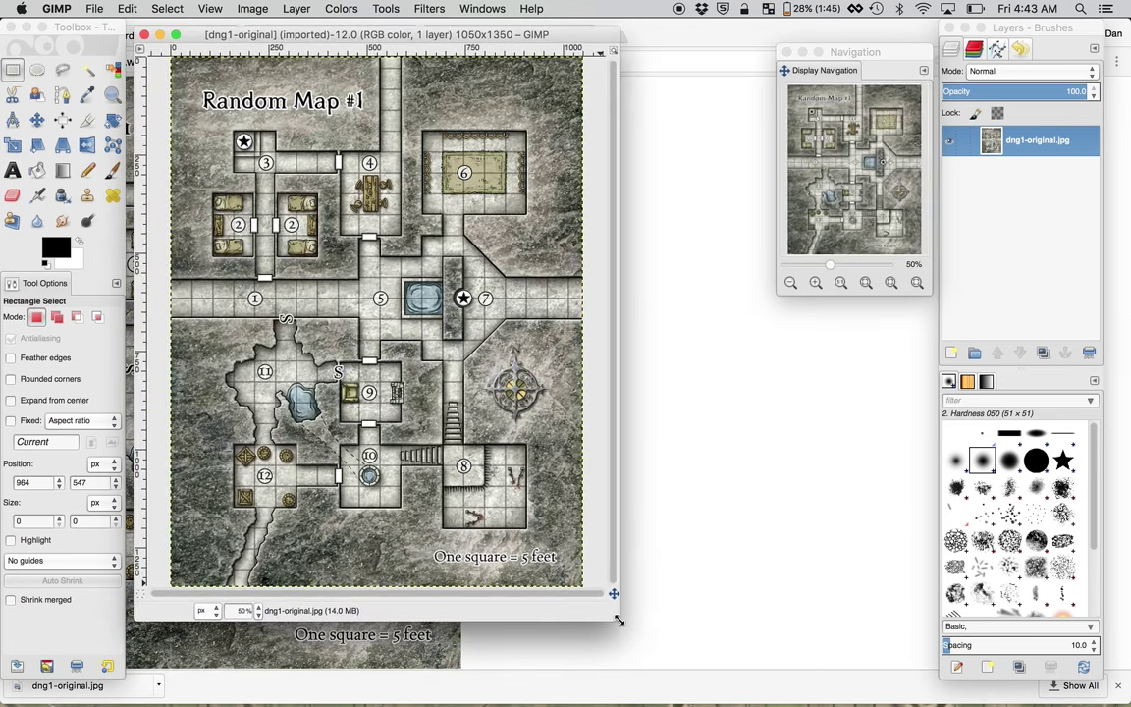
Drag the image window's corner outward so the whole dungeon map fits inside.
{"action": "left_click_drag", "start_coordinate": [613, 623], "coordinate": [665, 681]}
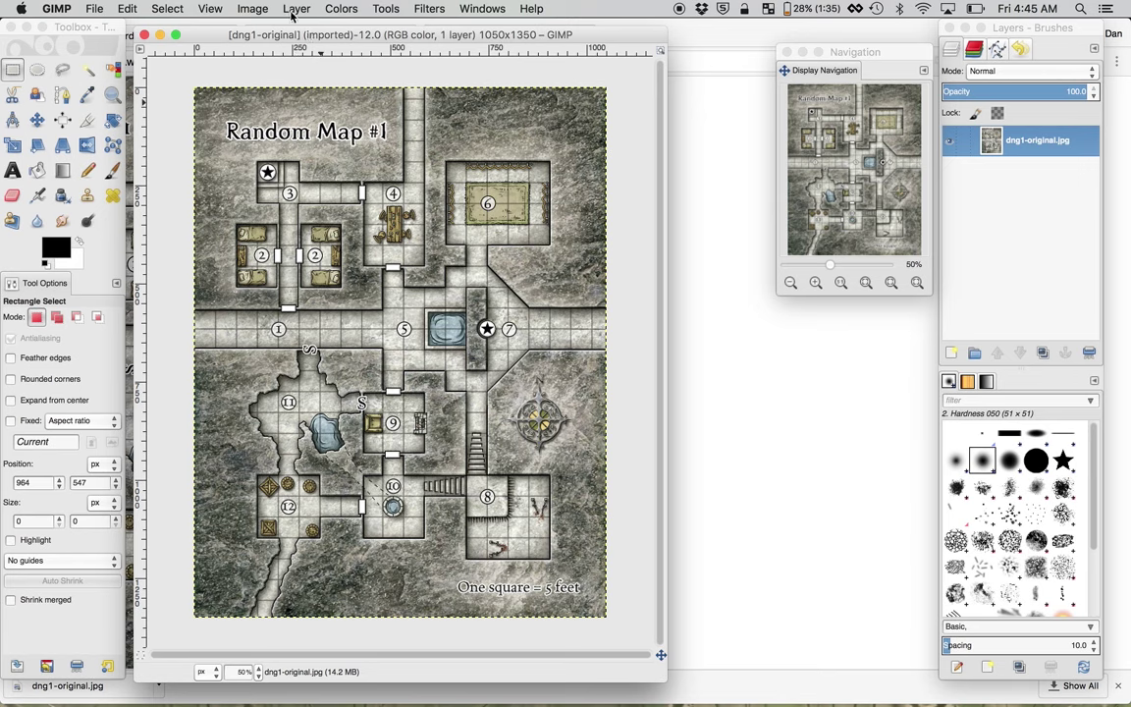
Zoom the map view to 200%.
{"action": "left_click", "coordinate": [482, 8]}
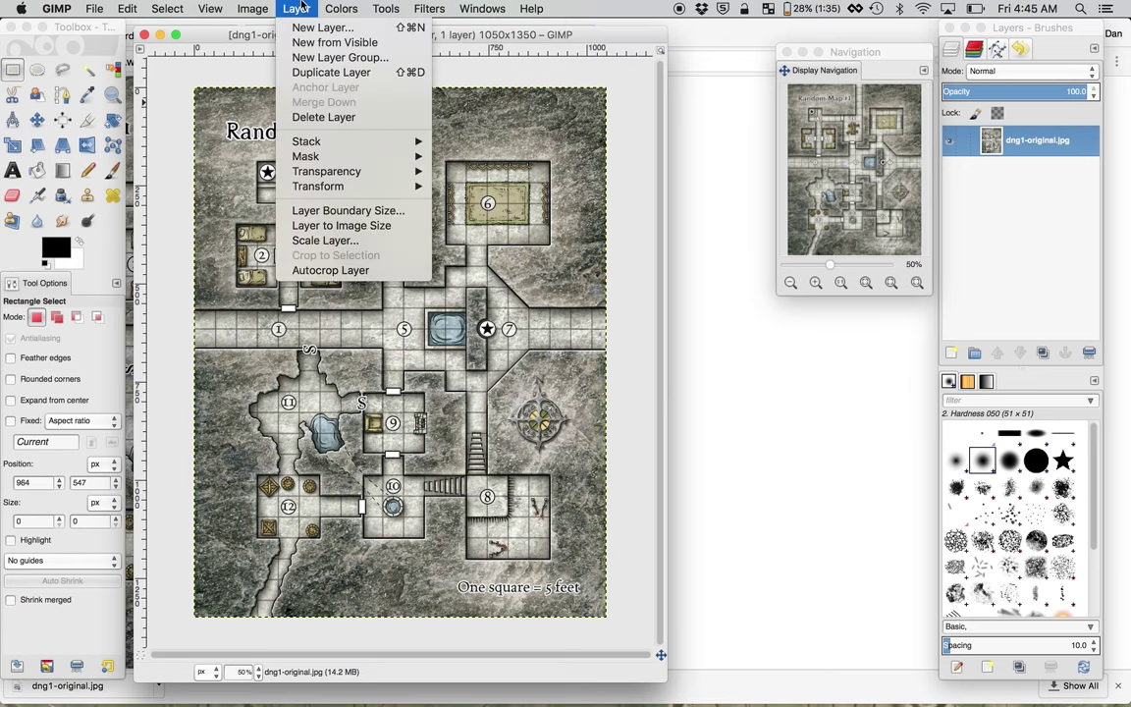
{"action": "mouse_move", "coordinate": [210, 9]}
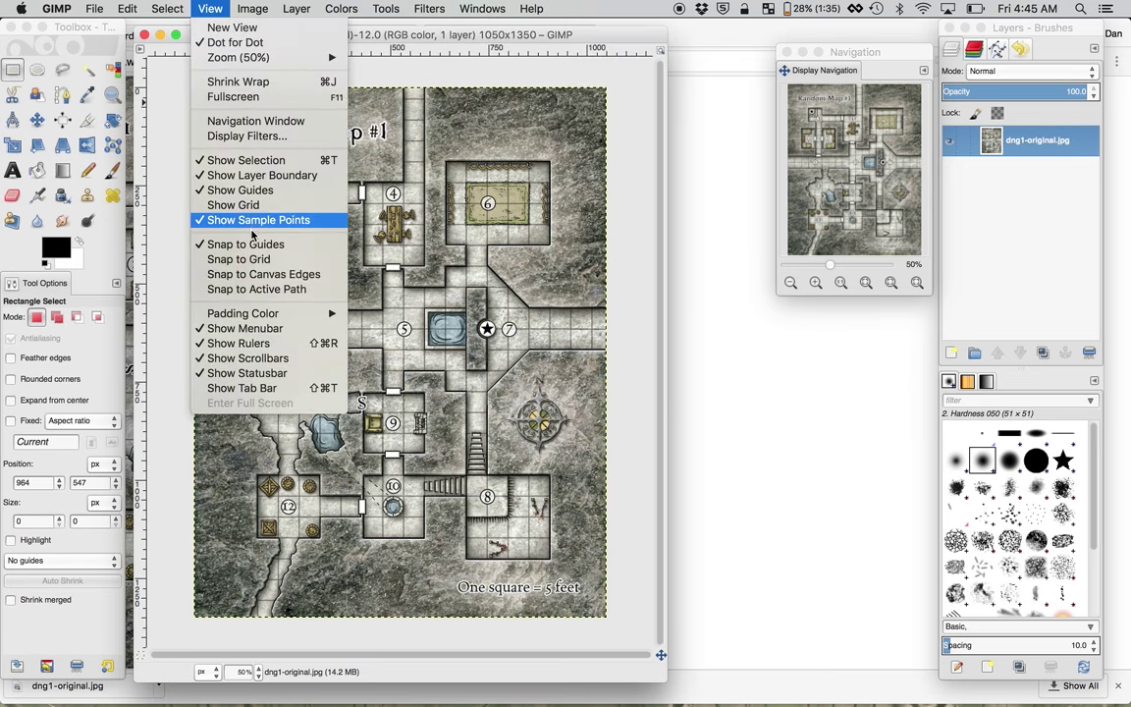
{"action": "left_click", "coordinate": [244, 671]}
{"action": "left_click", "coordinate": [245, 671]}
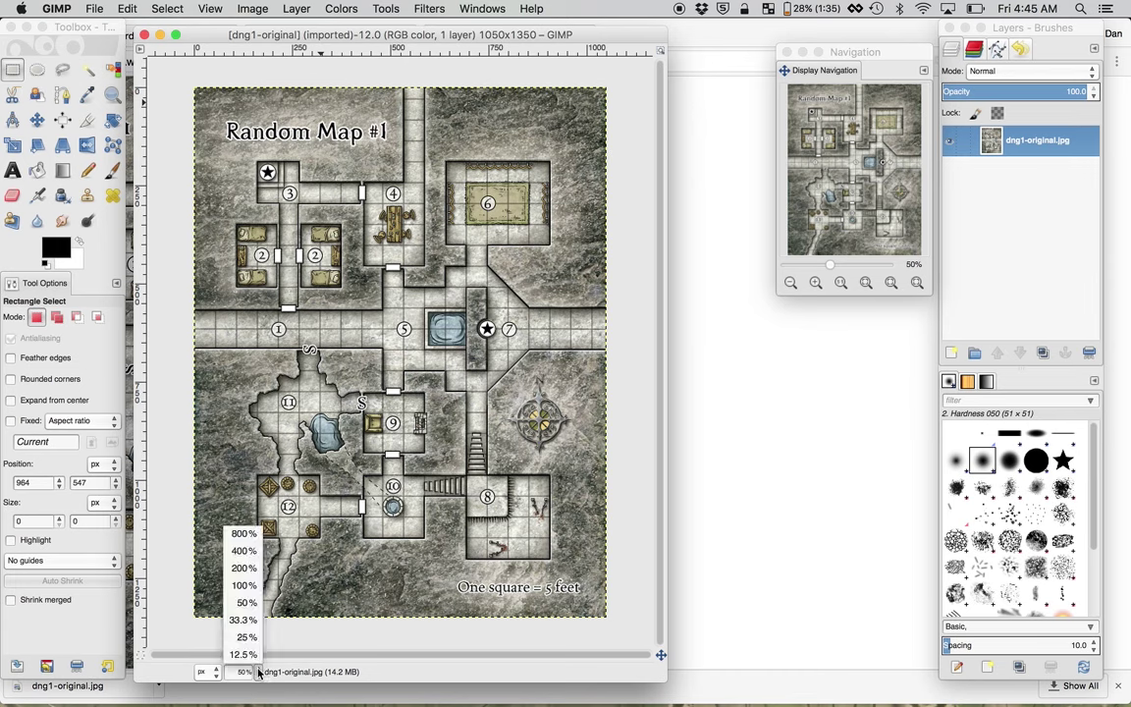
{"action": "left_click", "coordinate": [243, 567]}
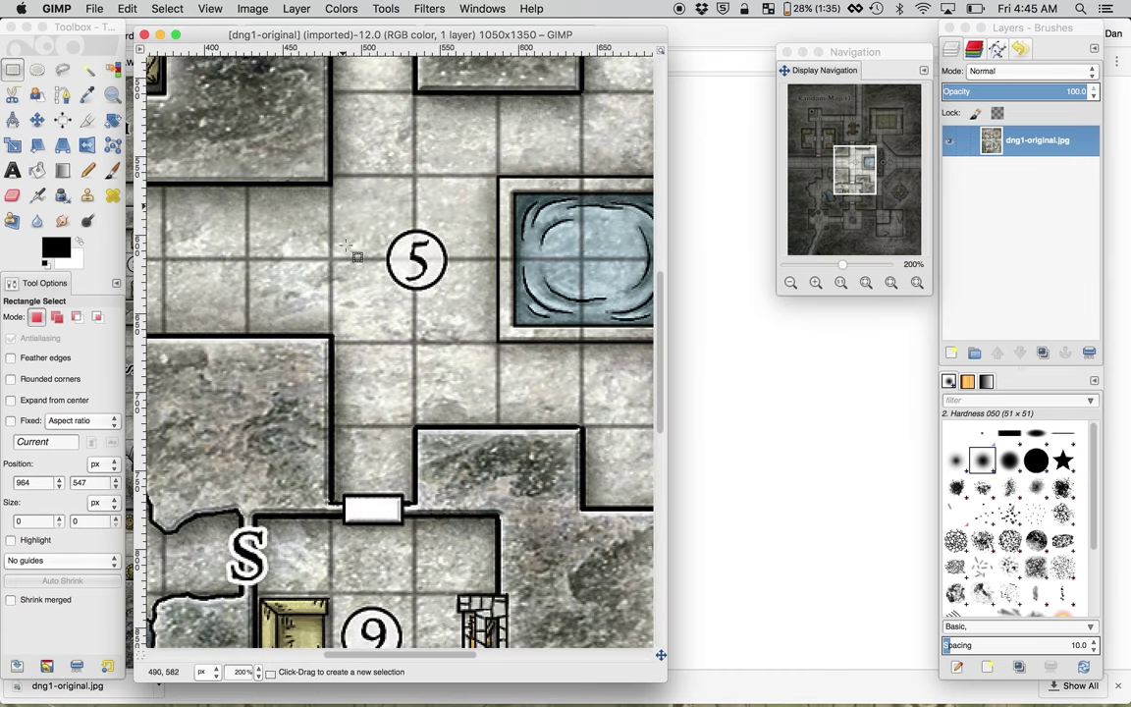
With Rectangle Select, draw a square selection around one grid square beside room 5.
{"action": "left_click", "coordinate": [36, 70]}
{"action": "left_click", "coordinate": [18, 71]}
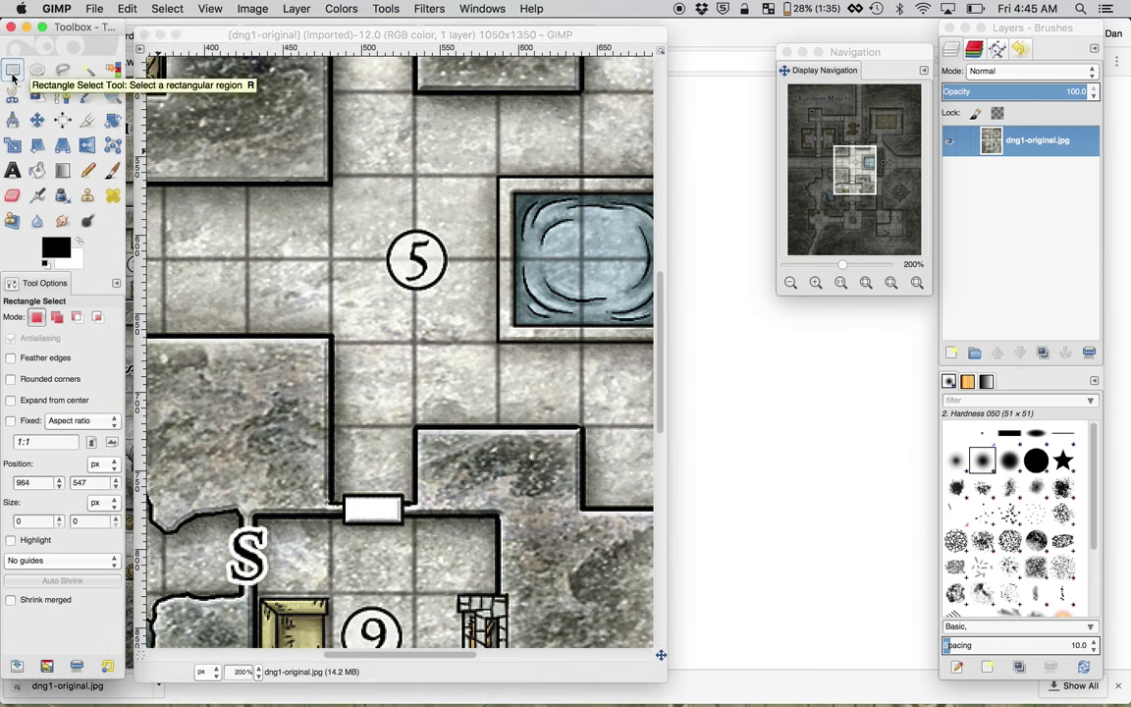
{"action": "left_click", "coordinate": [24, 72]}
{"action": "left_click", "coordinate": [22, 70]}
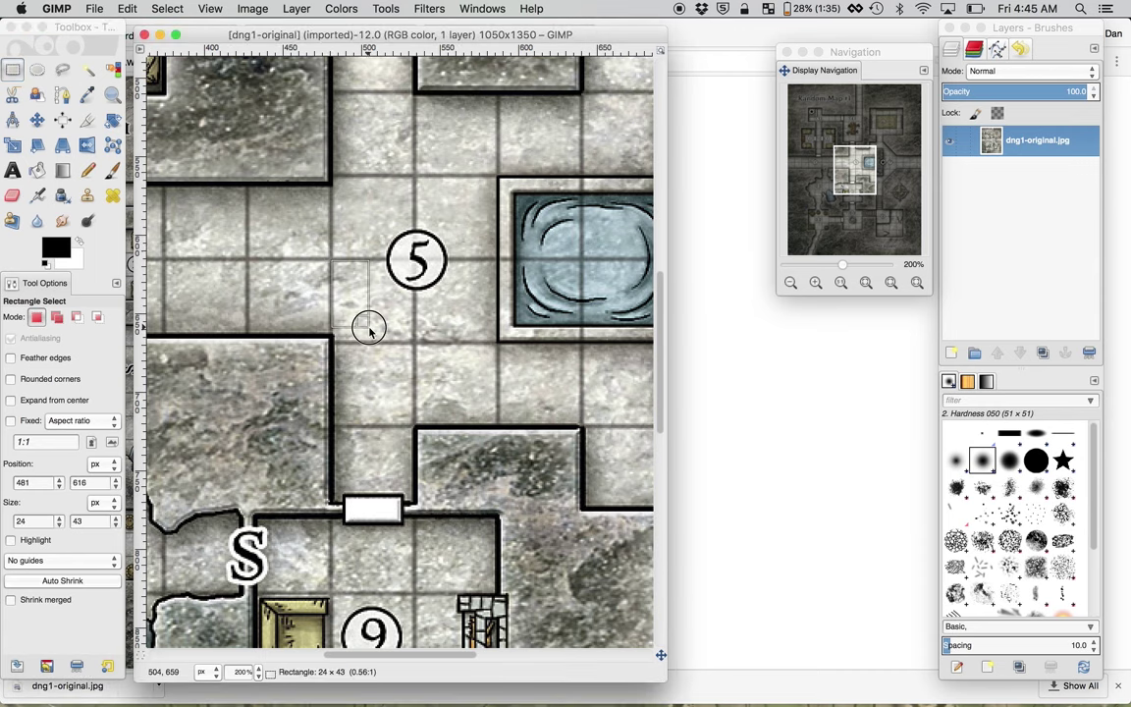
{"action": "left_click_drag", "start_coordinate": [369, 330], "coordinate": [414, 342]}
{"action": "key", "text": "shift"}
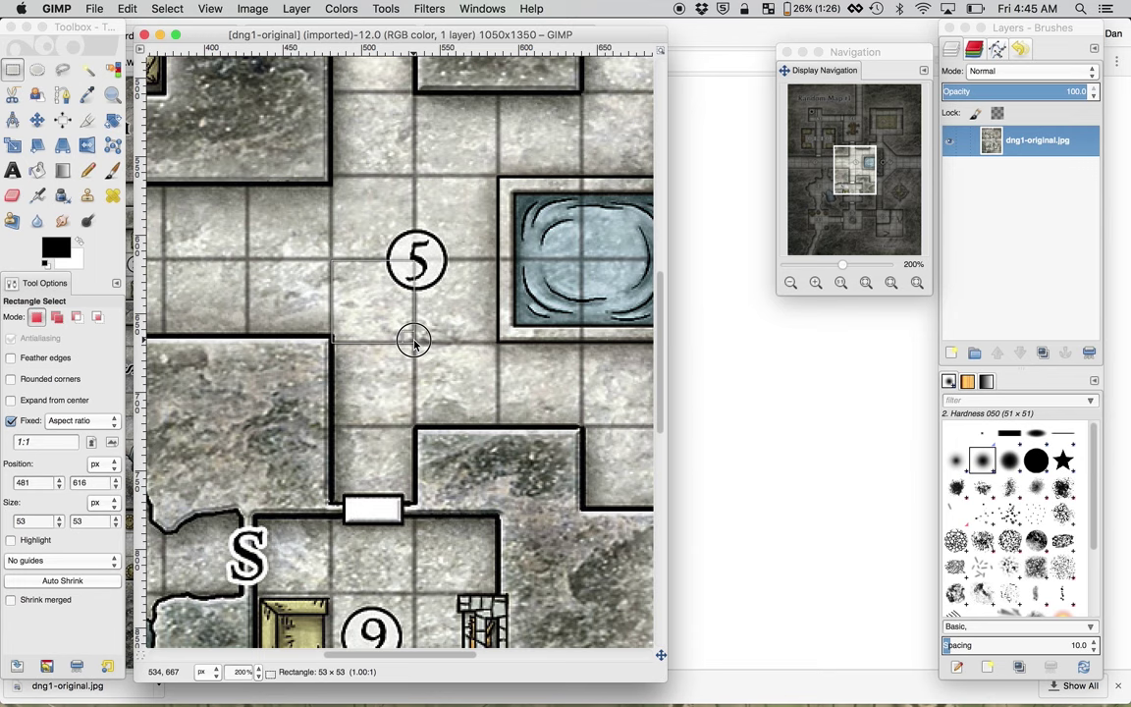
{"action": "left_click_drag", "start_coordinate": [413, 342], "coordinate": [414, 342]}
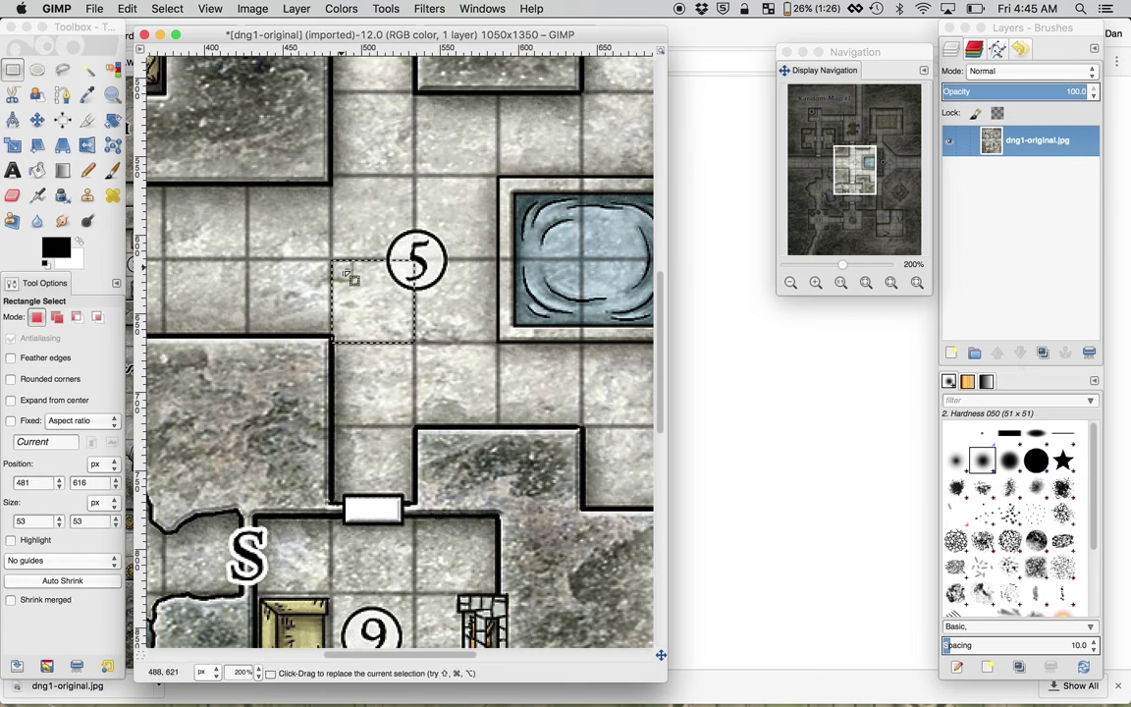
{"action": "left_click_drag", "start_coordinate": [339, 263], "coordinate": [341, 267]}
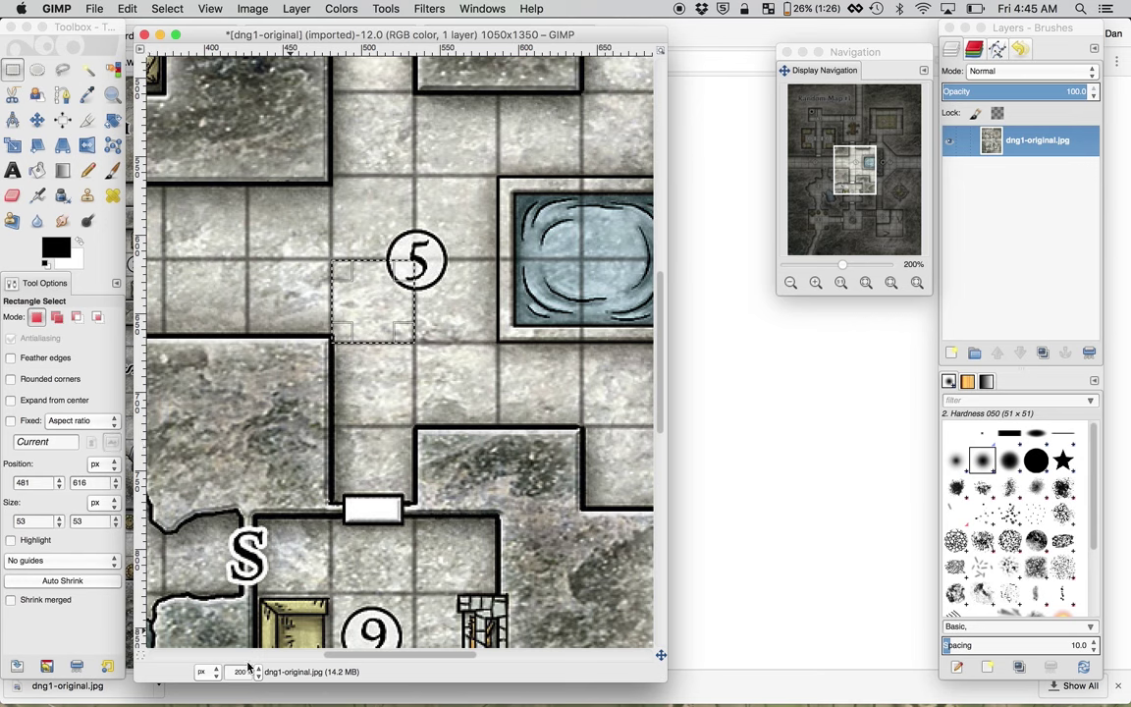
Zoom to 400% and refine the selection to exactly 53 × 53 pixels on the grid lines.
{"action": "left_click", "coordinate": [250, 670]}
{"action": "left_click", "coordinate": [257, 551]}
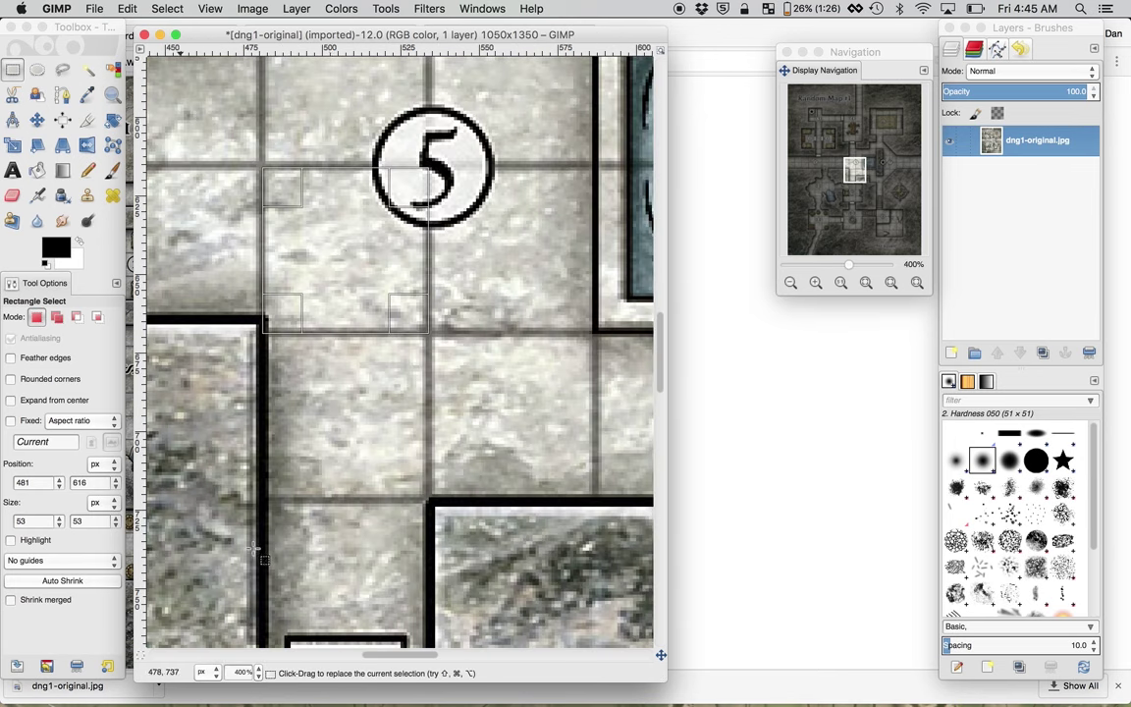
{"action": "mouse_move", "coordinate": [292, 194]}
{"action": "left_mouse_down"}
{"action": "mouse_move", "coordinate": [275, 193]}
{"action": "mouse_move", "coordinate": [280, 182]}
{"action": "left_mouse_up"}
{"action": "left_click", "coordinate": [398, 306]}
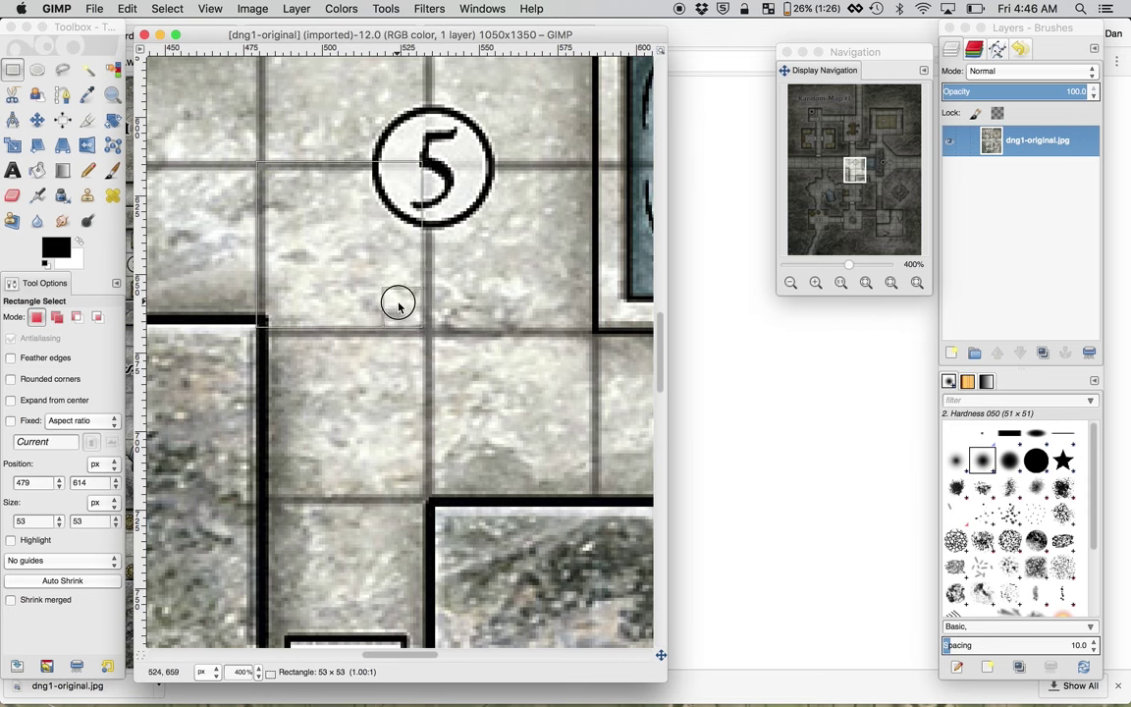
{"action": "left_click", "coordinate": [396, 304]}
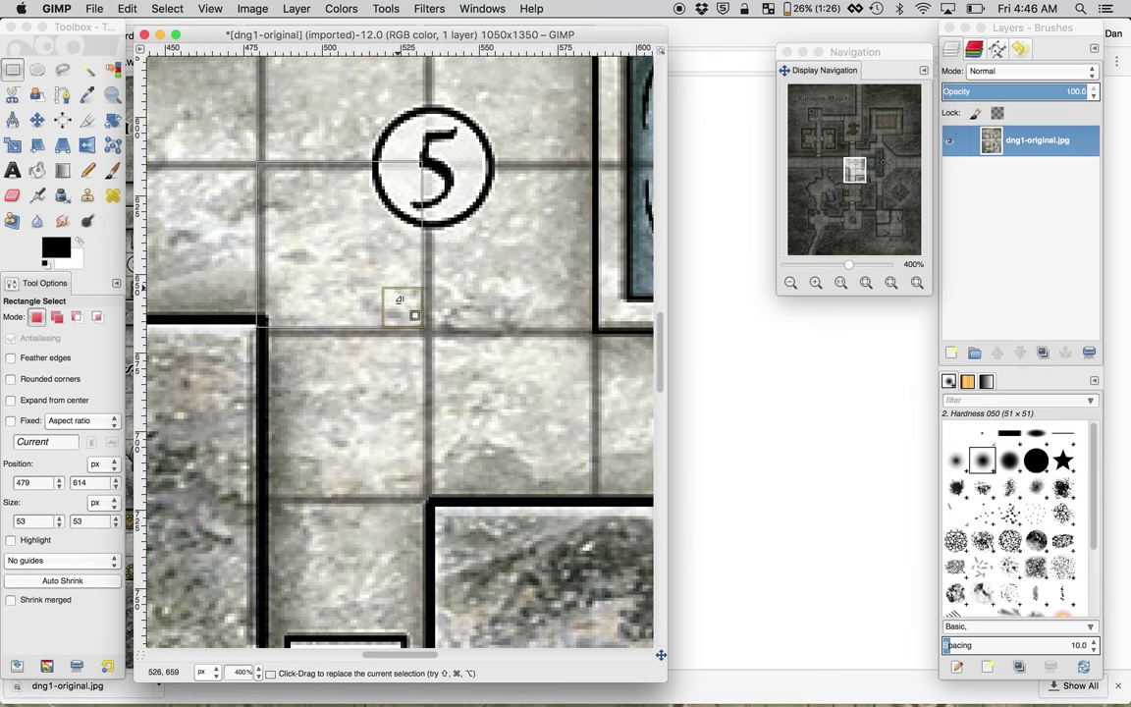
{"action": "left_click", "coordinate": [400, 306]}
{"action": "left_click_drag", "start_coordinate": [404, 307], "coordinate": [408, 305]}
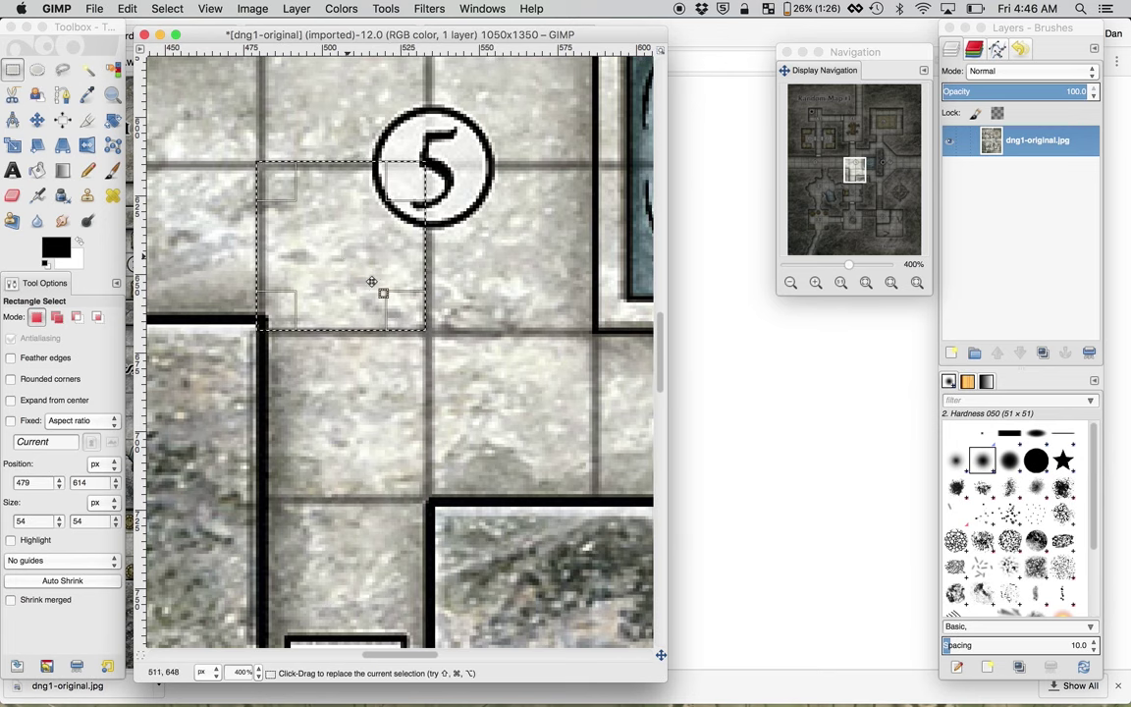
{"action": "key", "text": "super+z"}
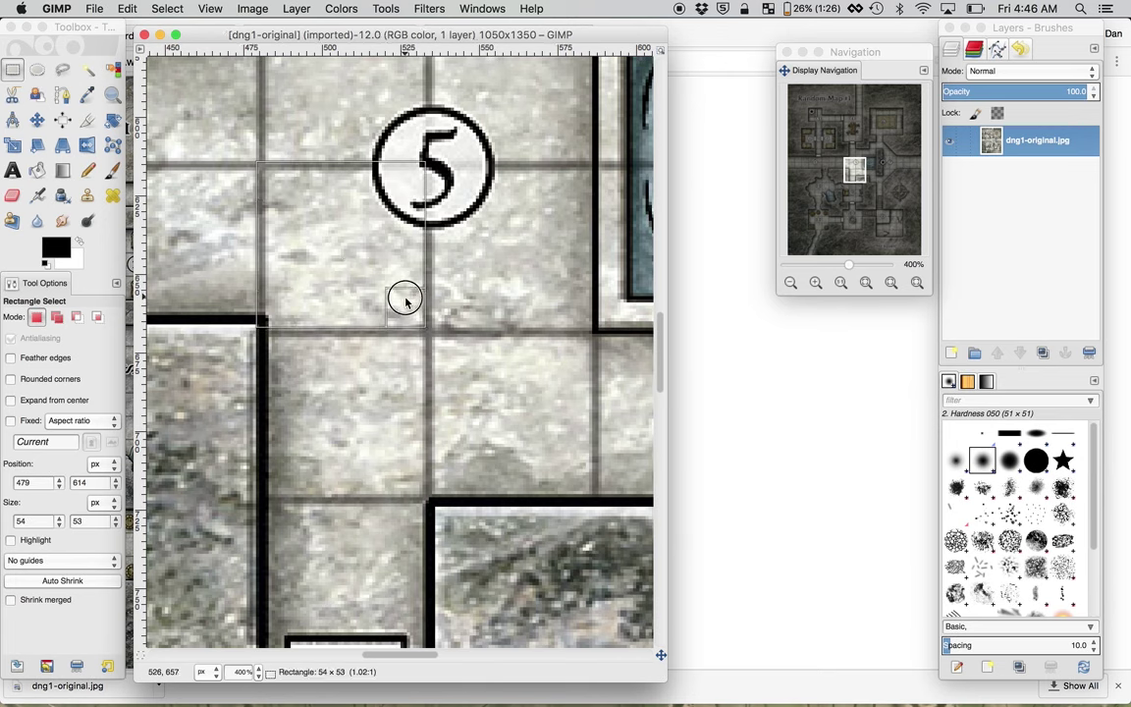
{"action": "left_click_drag", "start_coordinate": [406, 301], "coordinate": [402, 299]}
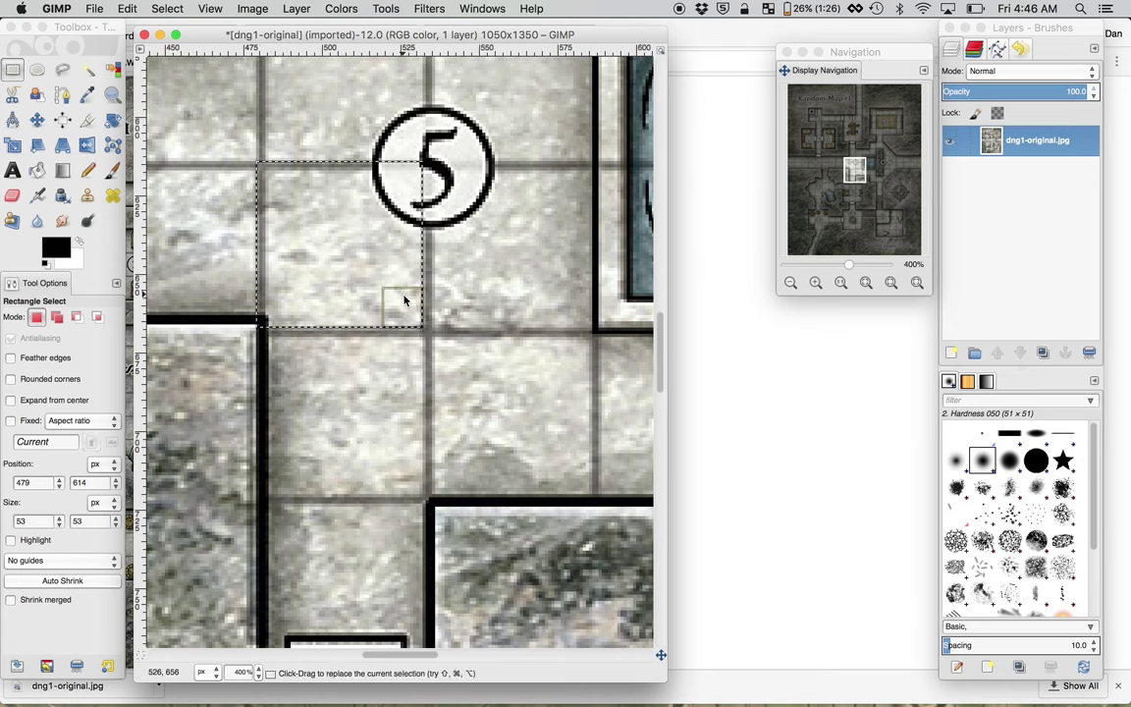
Clear the grid-square selection and check Scale Image, cancelling without changes.
{"action": "left_click", "coordinate": [390, 344]}
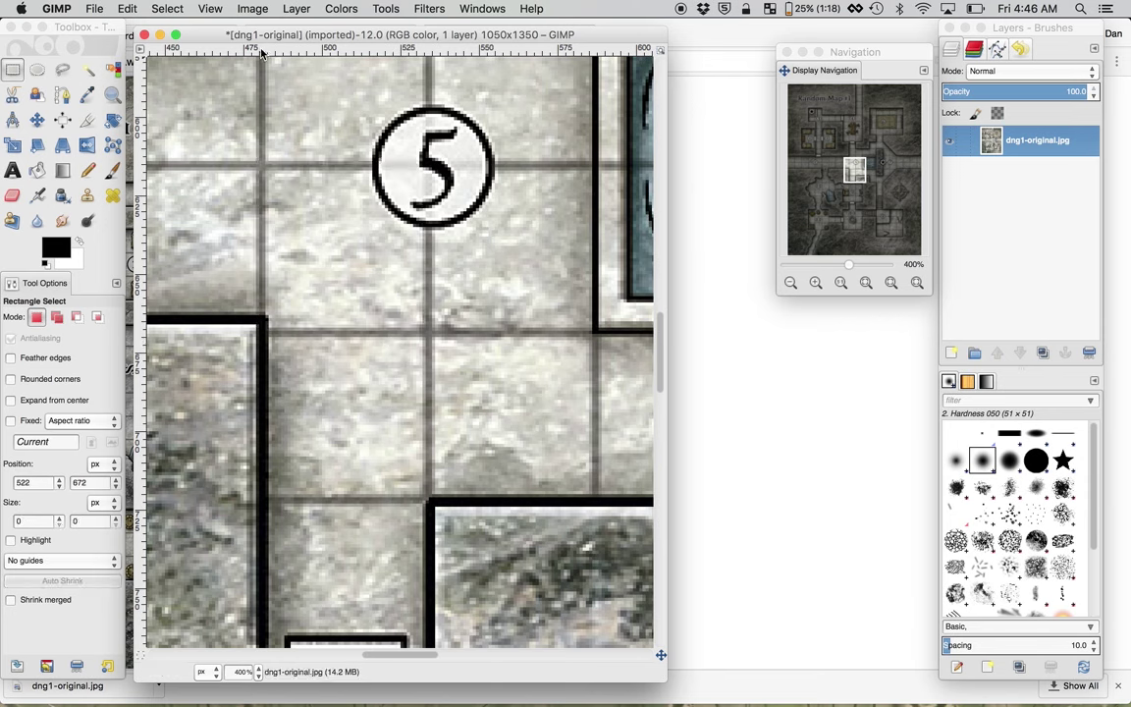
{"action": "left_click", "coordinate": [253, 9]}
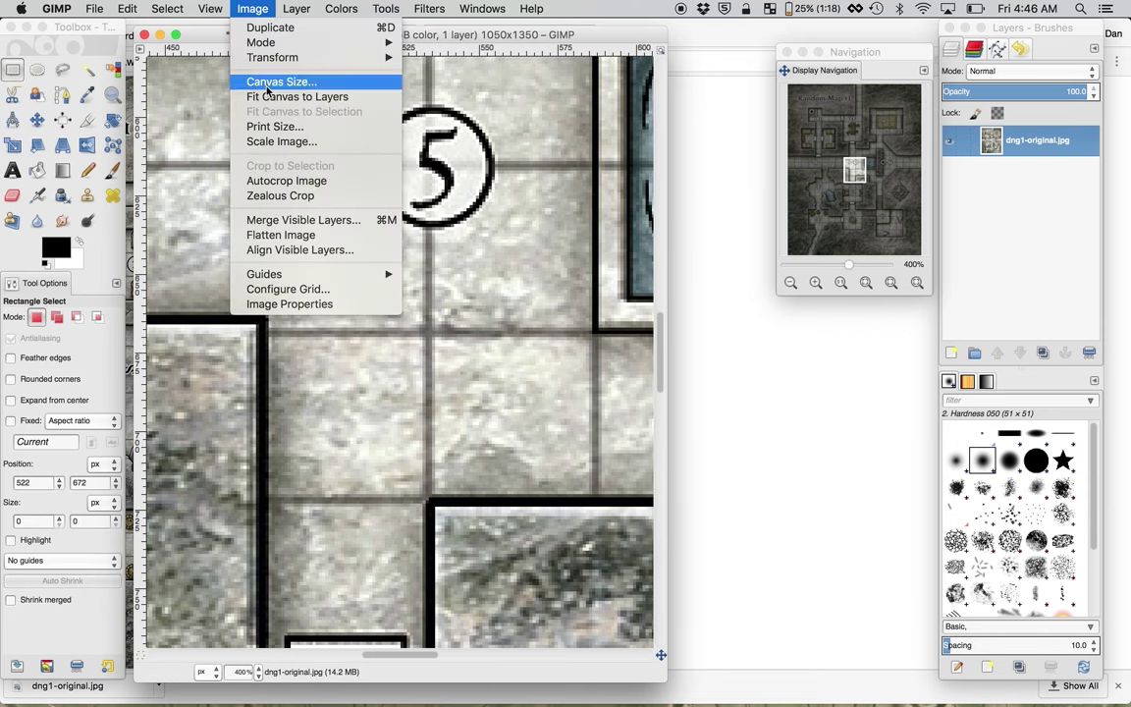
{"action": "left_click", "coordinate": [274, 143]}
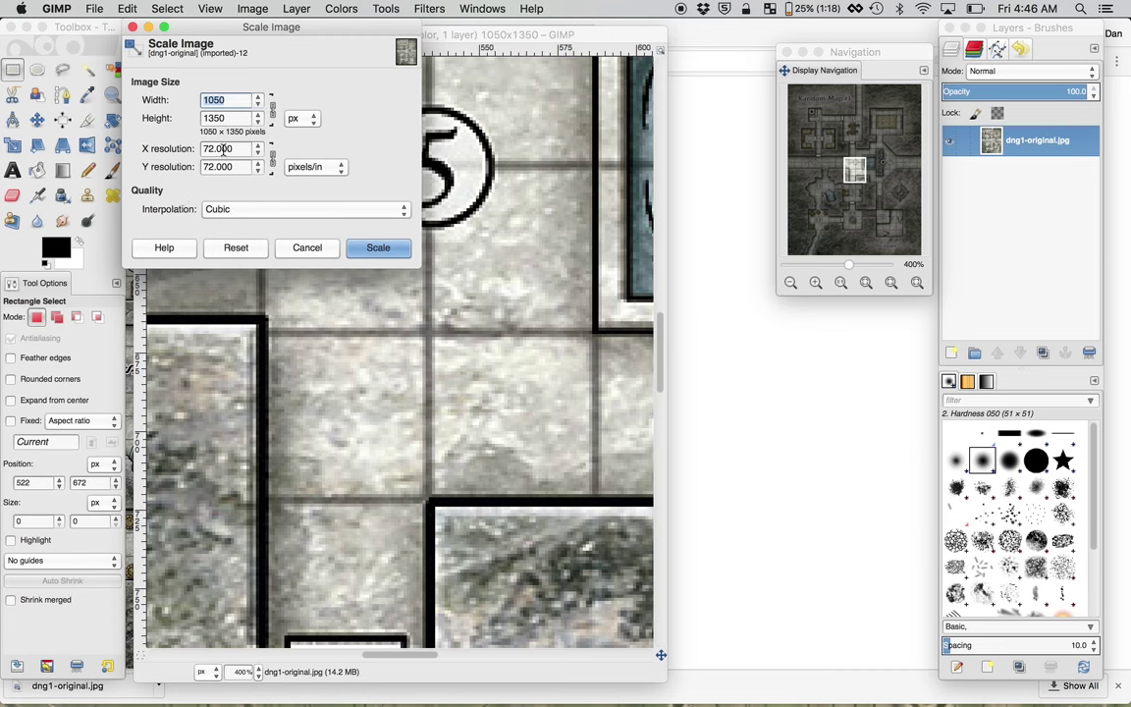
{"action": "left_click", "coordinate": [313, 247]}
View the map's print size: 370.42 × 476.25 mm at 72 pixels/in.
{"action": "left_click", "coordinate": [252, 9]}
{"action": "left_click", "coordinate": [219, 6]}
{"action": "mouse_move", "coordinate": [252, 9]}
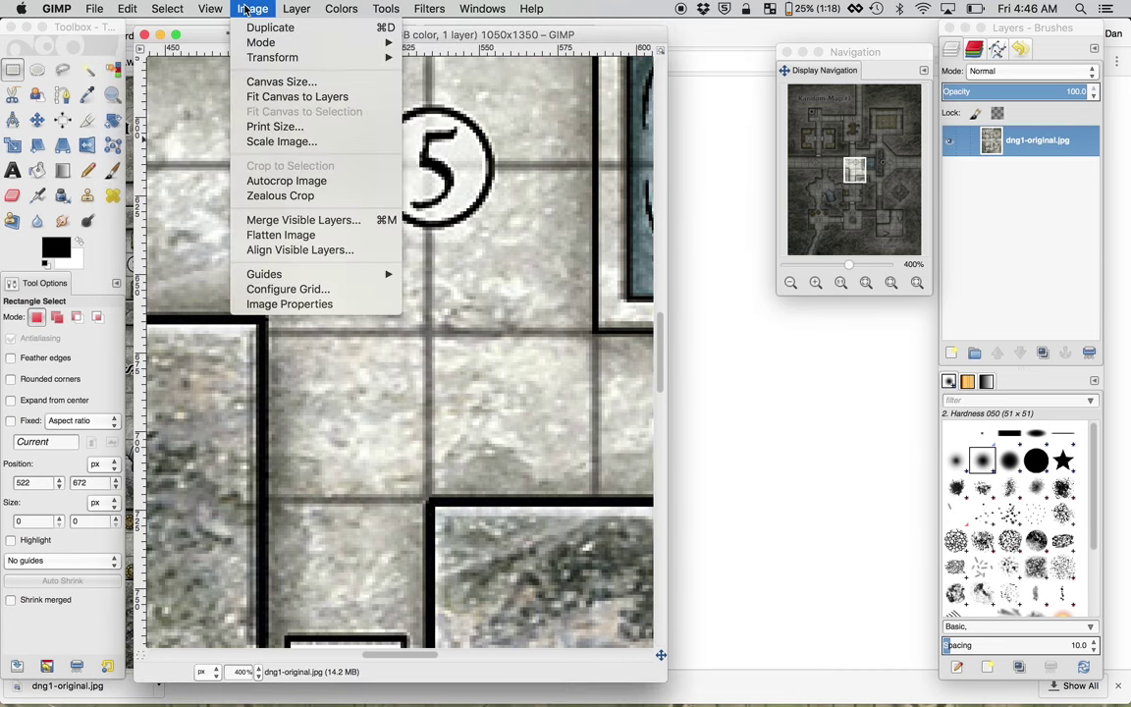
{"action": "left_click", "coordinate": [257, 127]}
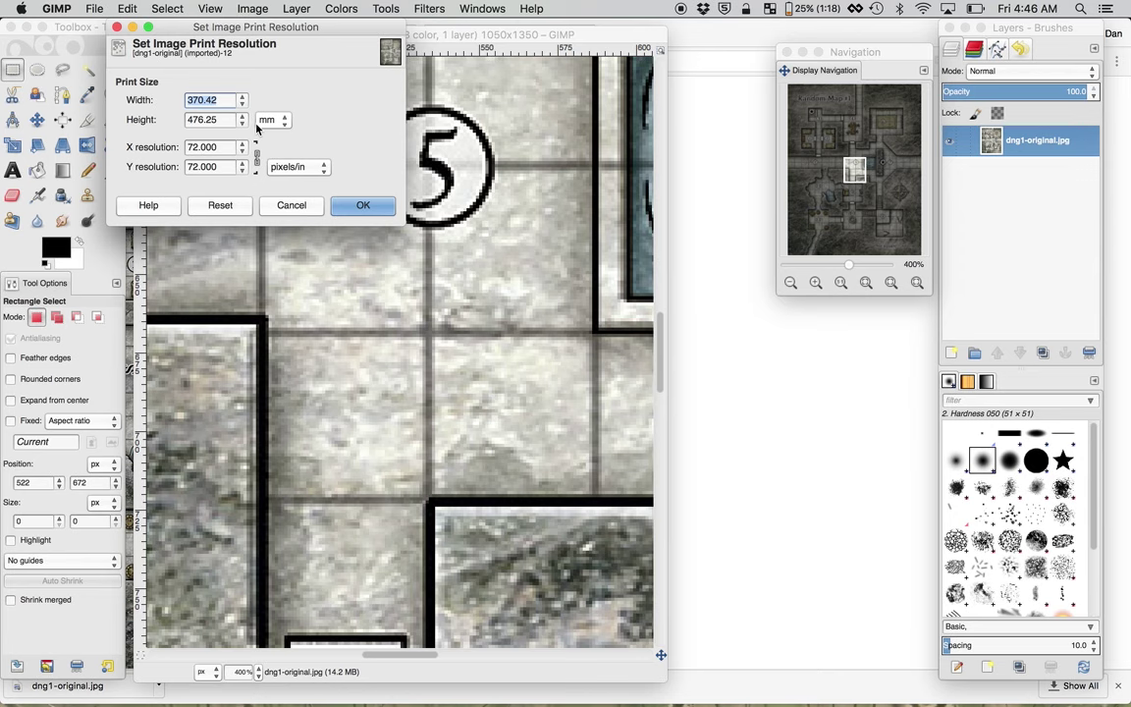
{"action": "left_click", "coordinate": [309, 206]}
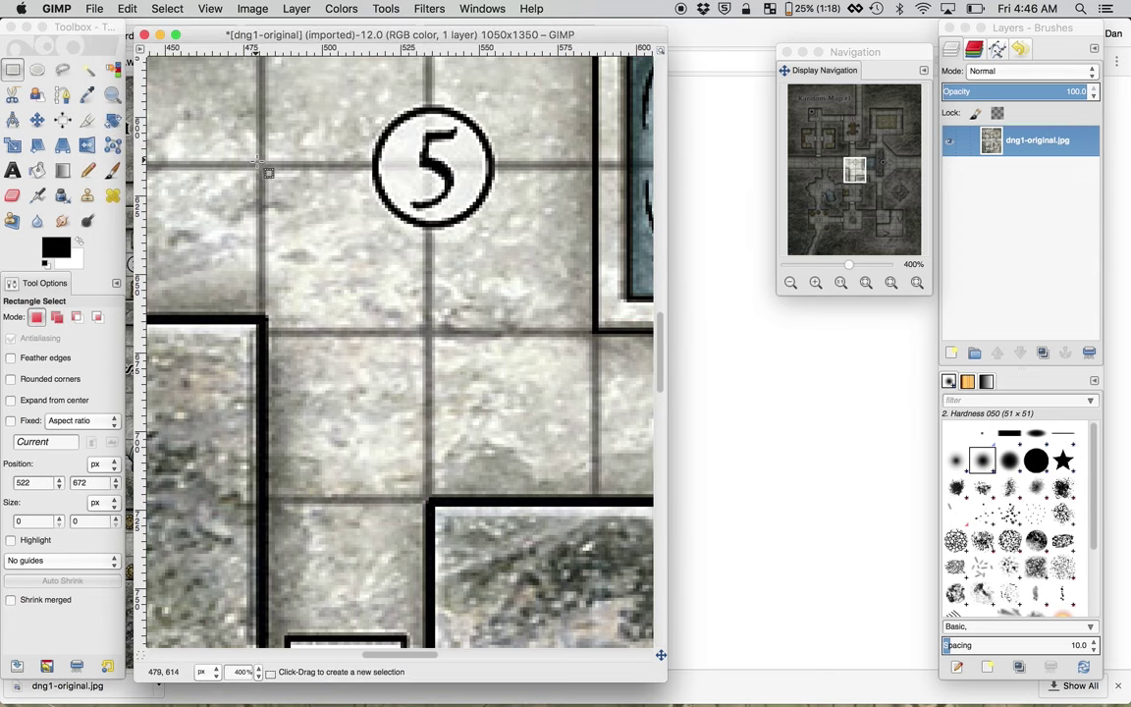
{"action": "left_click_drag", "start_coordinate": [257, 159], "coordinate": [482, 376]}
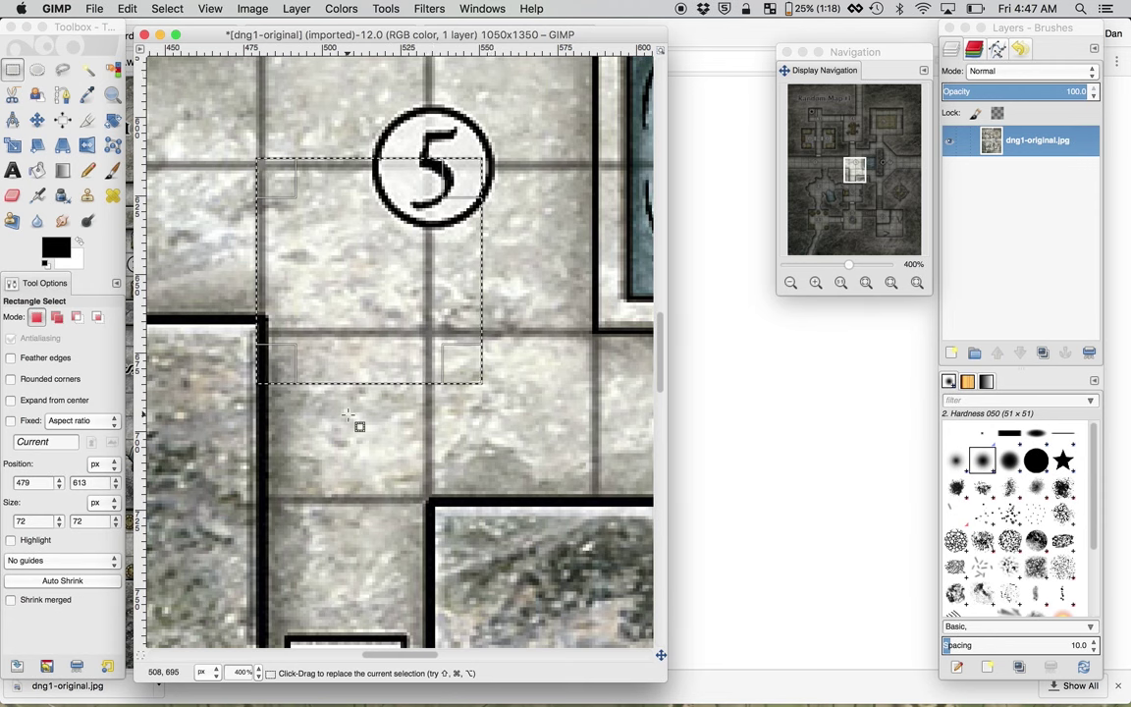
{"action": "left_click", "coordinate": [334, 428]}
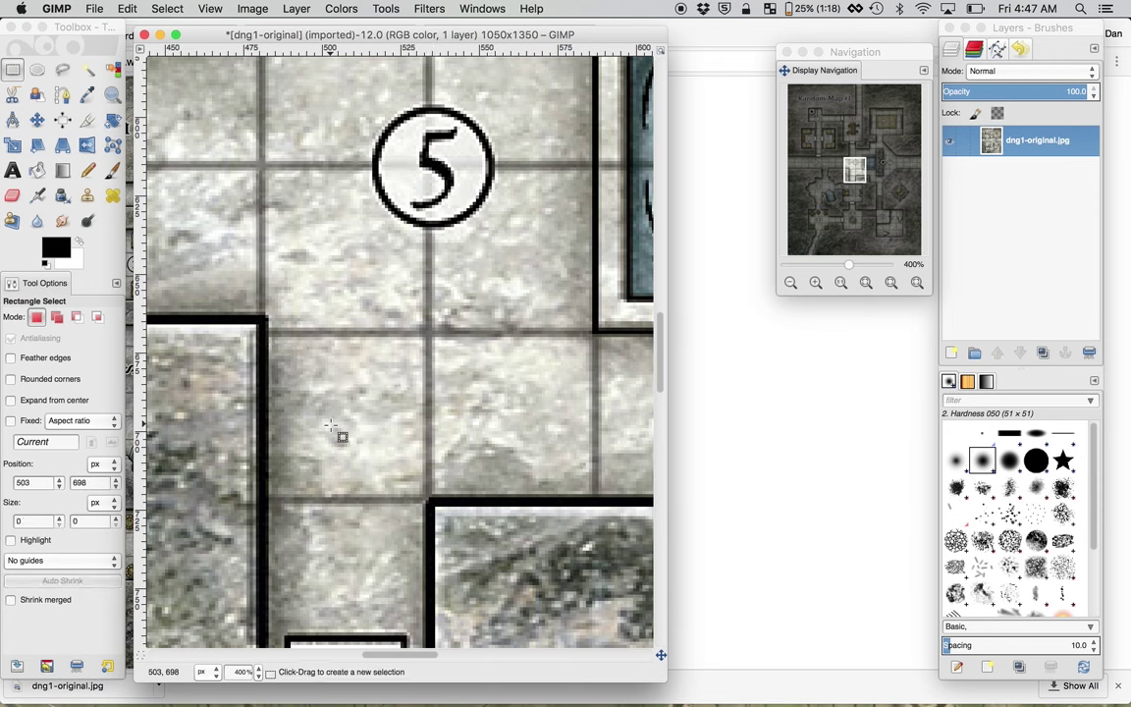
{"action": "left_click", "coordinate": [299, 269]}
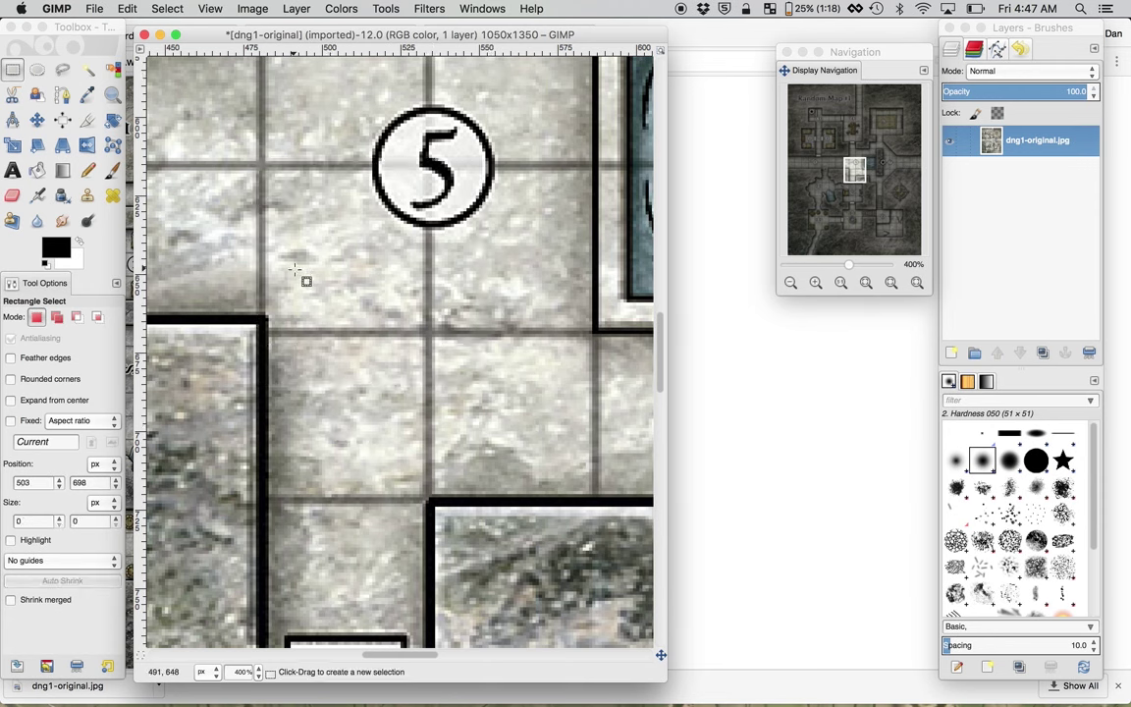
In Scale Image, set the X resolution to 53 pixels/in and apply the scale.
{"action": "left_click", "coordinate": [247, 10]}
{"action": "left_click", "coordinate": [271, 142]}
{"action": "left_click", "coordinate": [205, 149]}
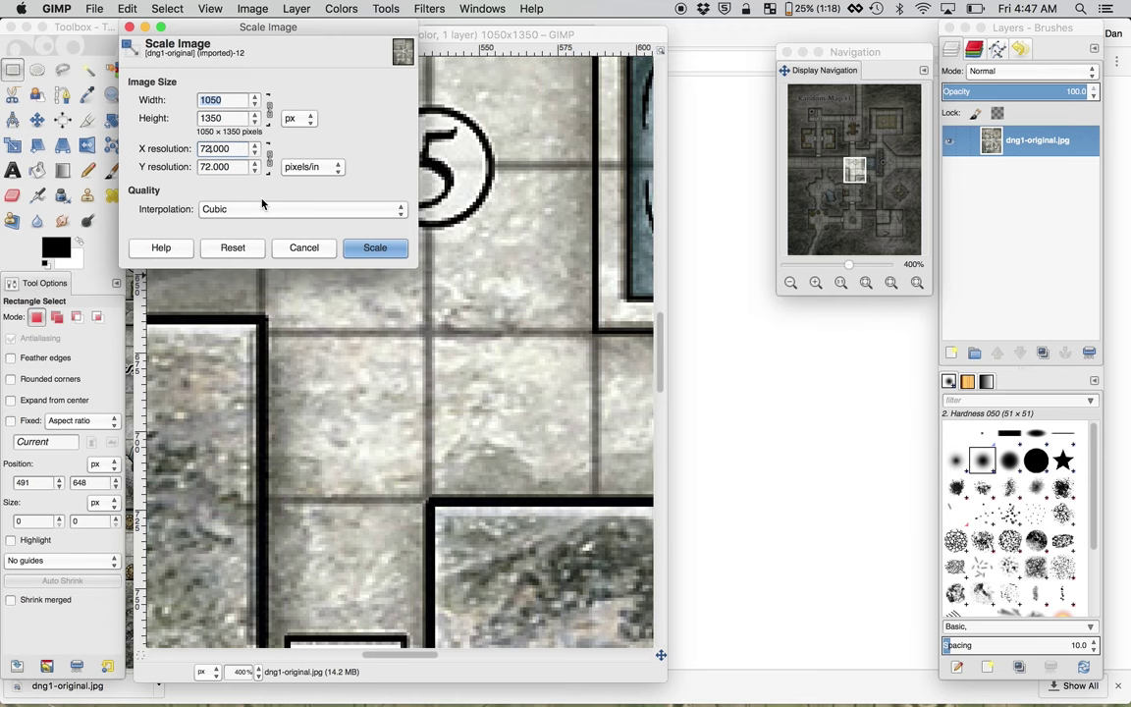
{"action": "key", "text": "BackSpace"}
{"action": "key", "text": "BackSpace"}
{"action": "type", "text": "53"}
{"action": "key", "text": "Tab"}
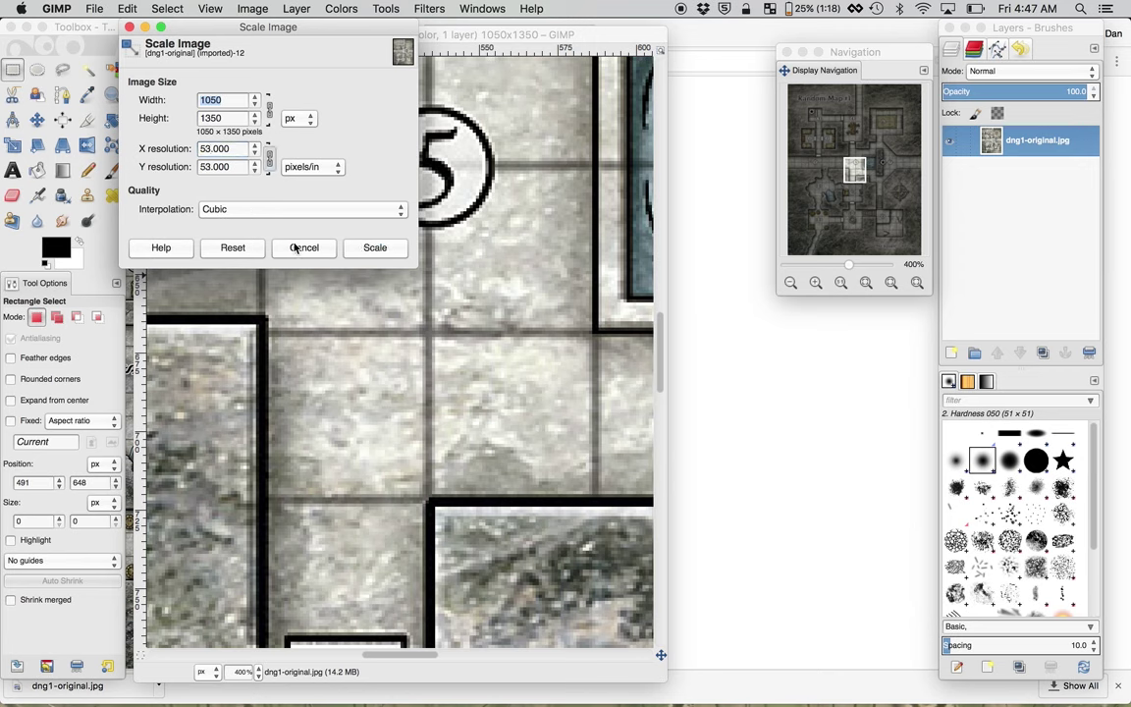
{"action": "left_click", "coordinate": [372, 248]}
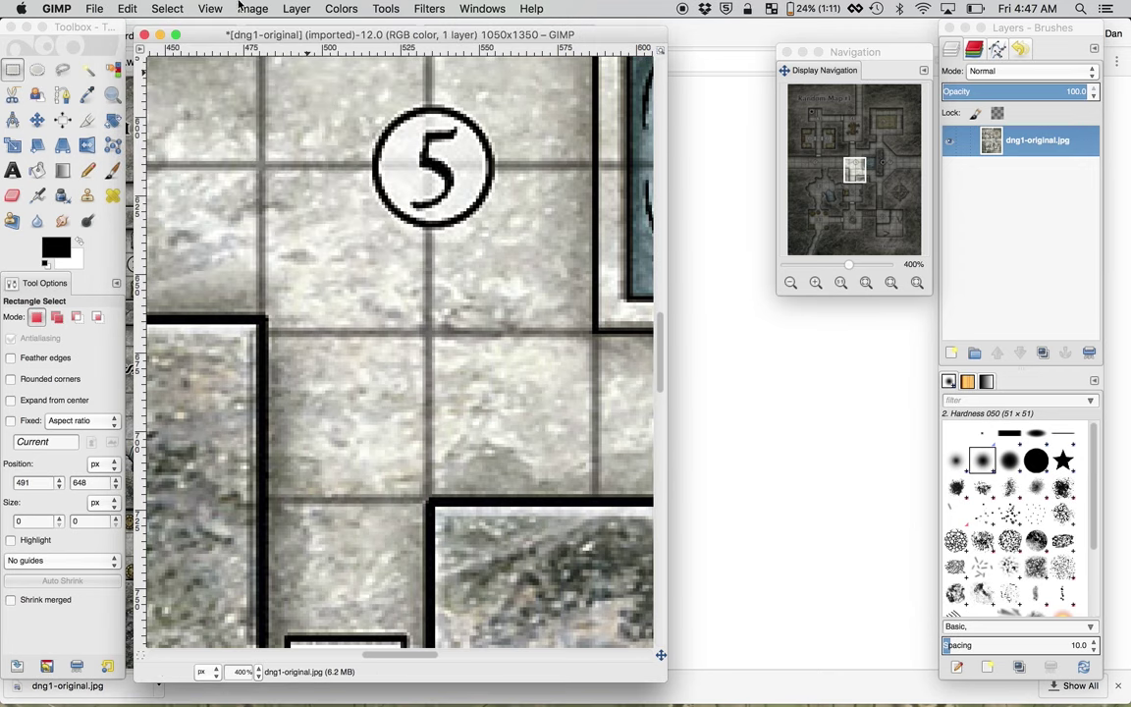
Reopen Scale Image to verify the 53 pixels/in resolution, then cancel unchanged.
{"action": "left_click", "coordinate": [241, 7]}
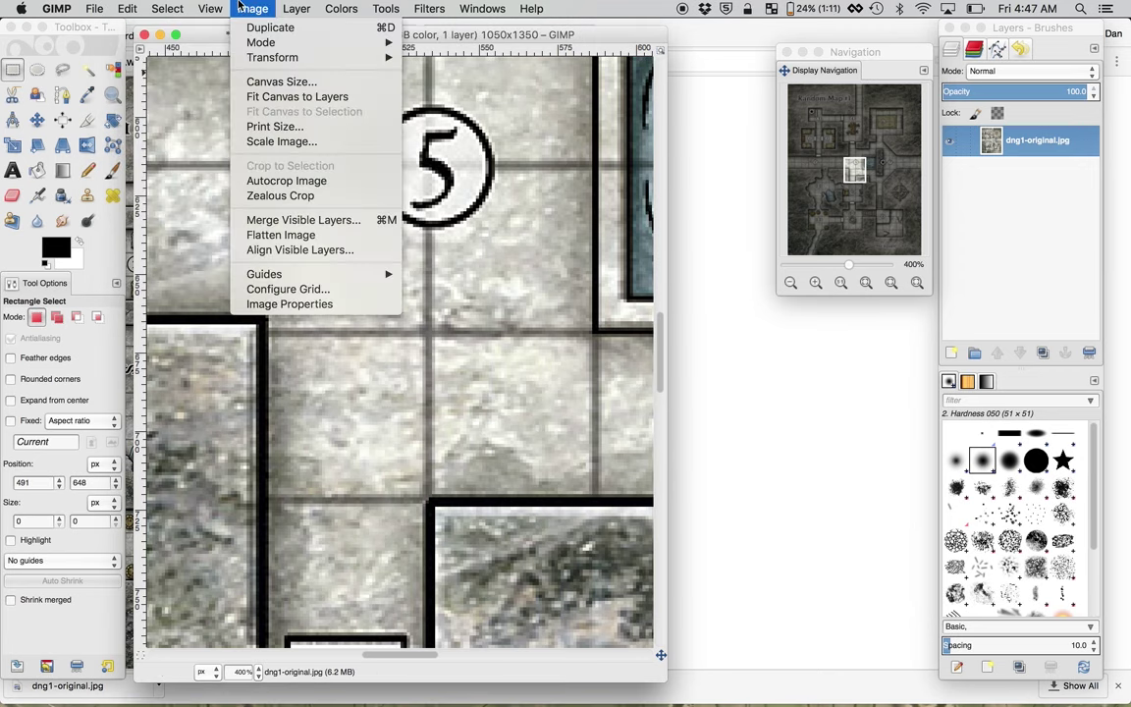
{"action": "left_click", "coordinate": [282, 141]}
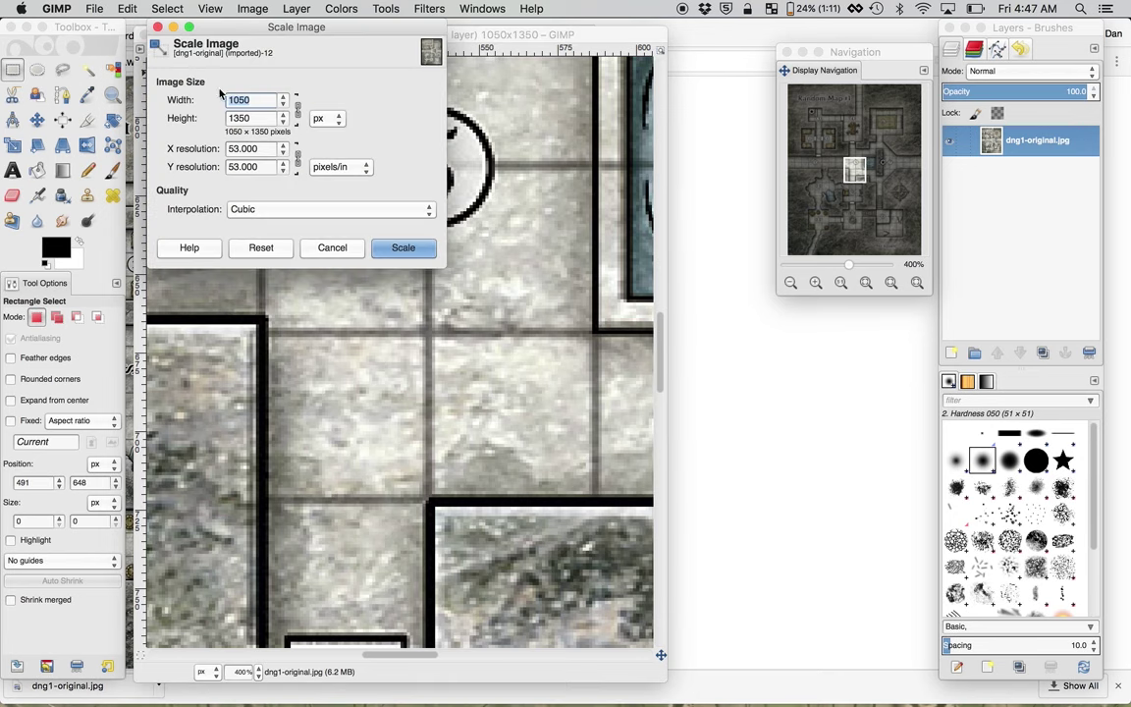
{"action": "left_click", "coordinate": [330, 248]}
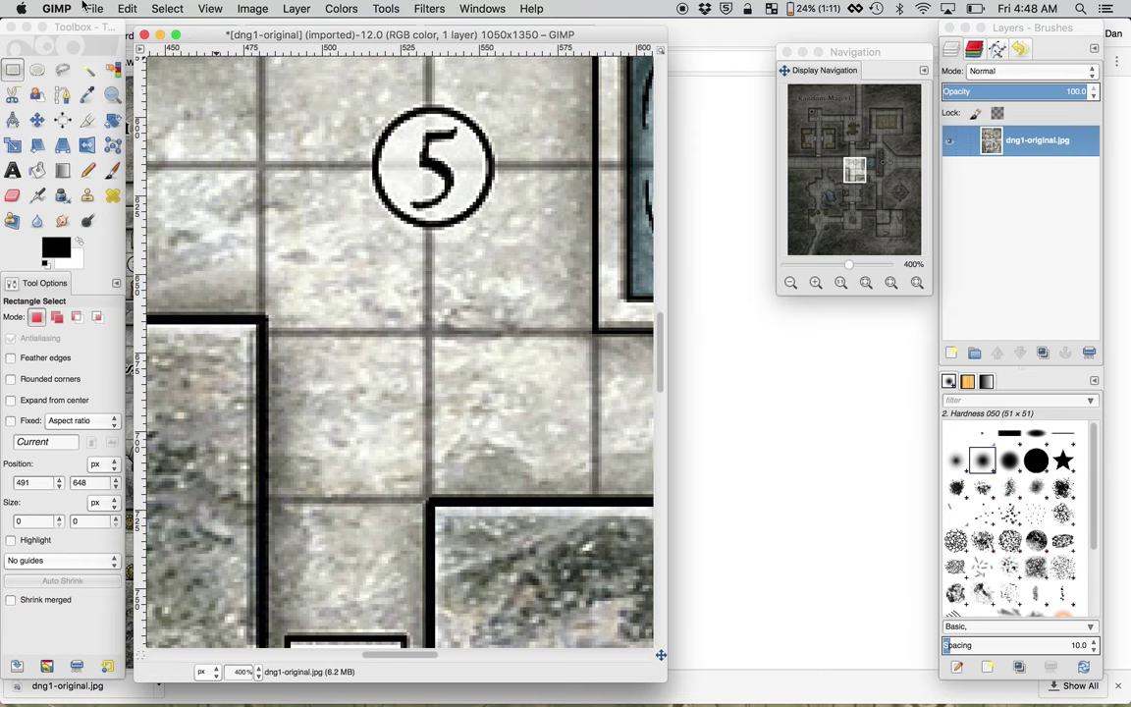
{"action": "left_click", "coordinate": [94, 7]}
{"action": "mouse_move", "coordinate": [127, 8]}
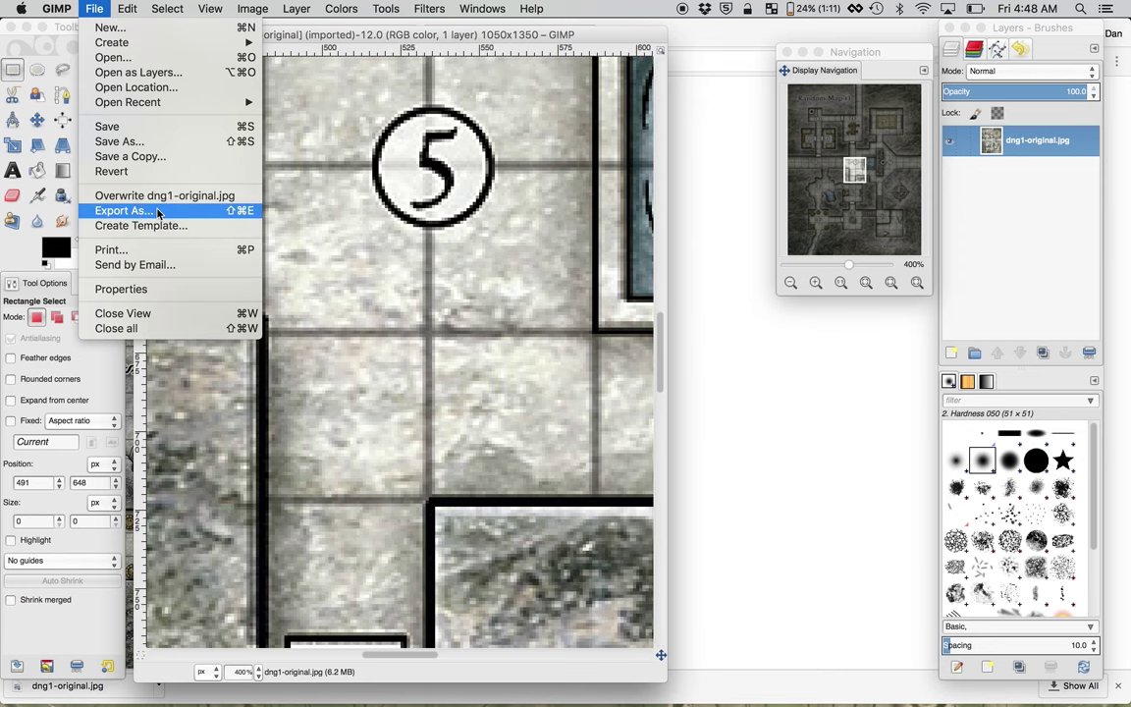
Export As dng1-53dpi.jpg, replacing 'original' in the name, with JPEG quality 100.
{"action": "left_click", "coordinate": [124, 210]}
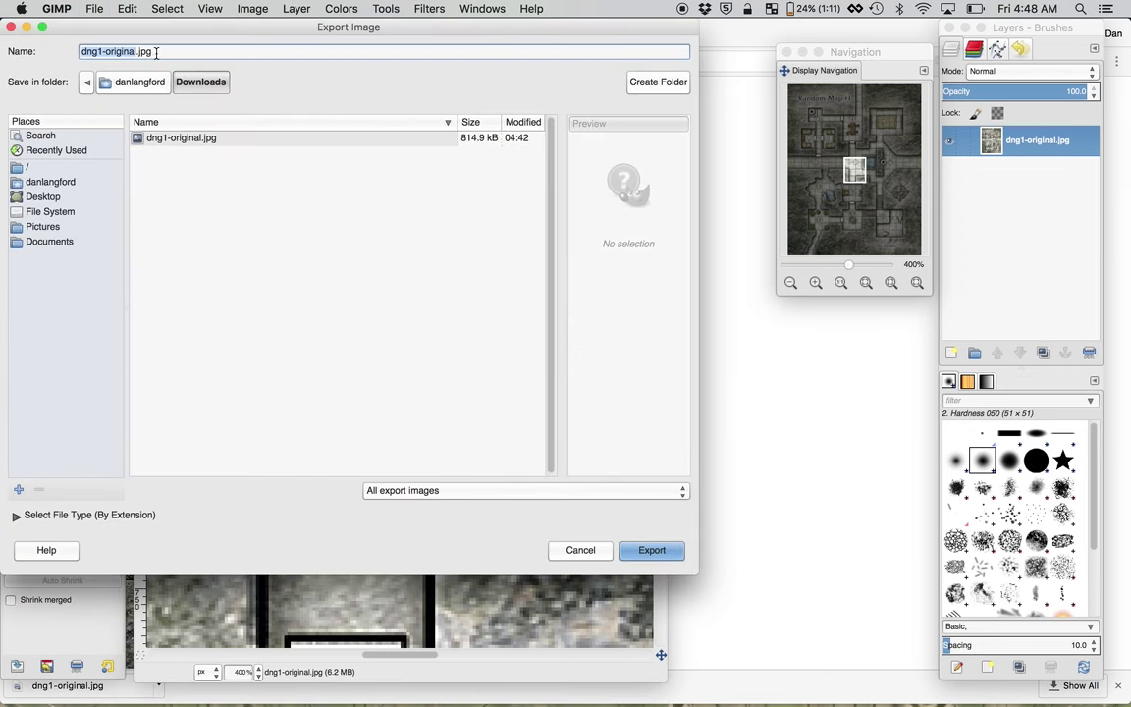
{"action": "left_click", "coordinate": [141, 49]}
{"action": "left_click_drag", "start_coordinate": [102, 51], "coordinate": [136, 52]}
{"action": "type", "text": "54"}
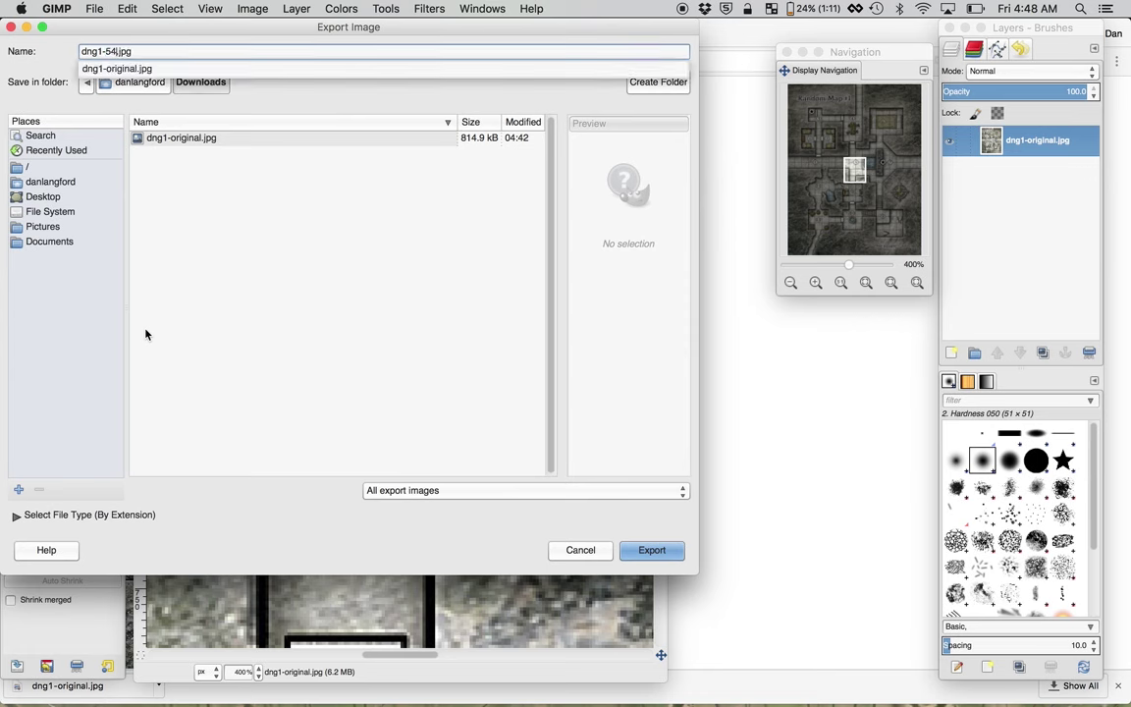
{"action": "key", "text": "BackSpace"}
{"action": "type", "text": "3dpi"}
{"action": "left_click", "coordinate": [150, 59]}
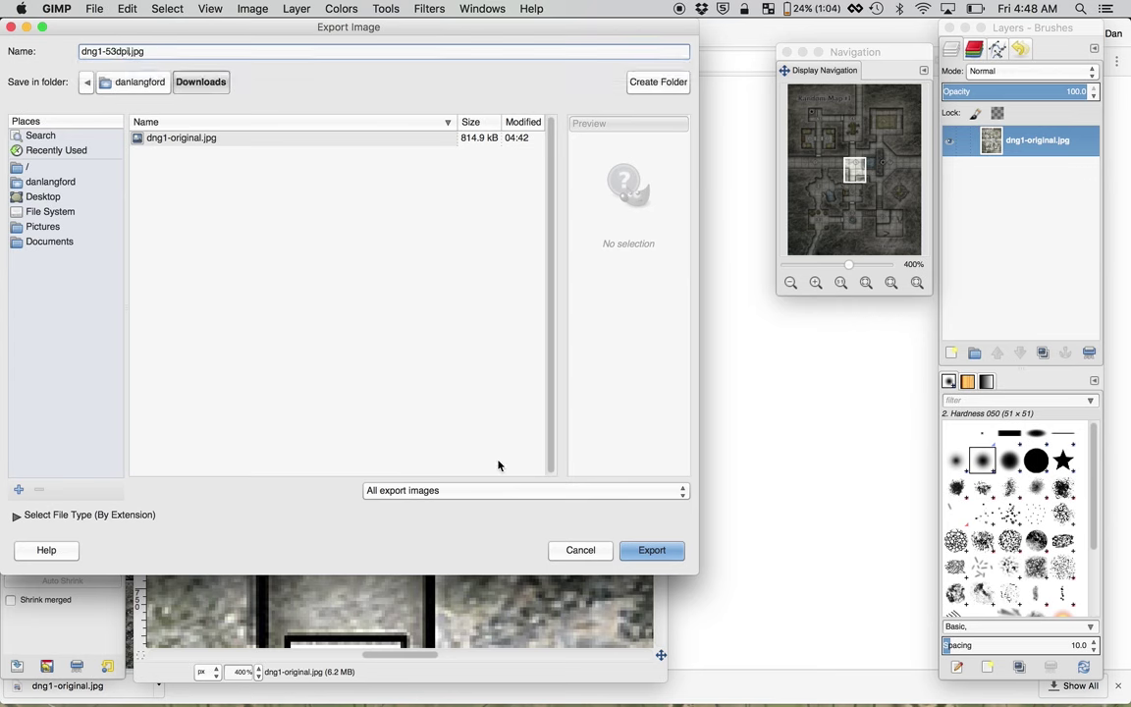
{"action": "left_click", "coordinate": [664, 552]}
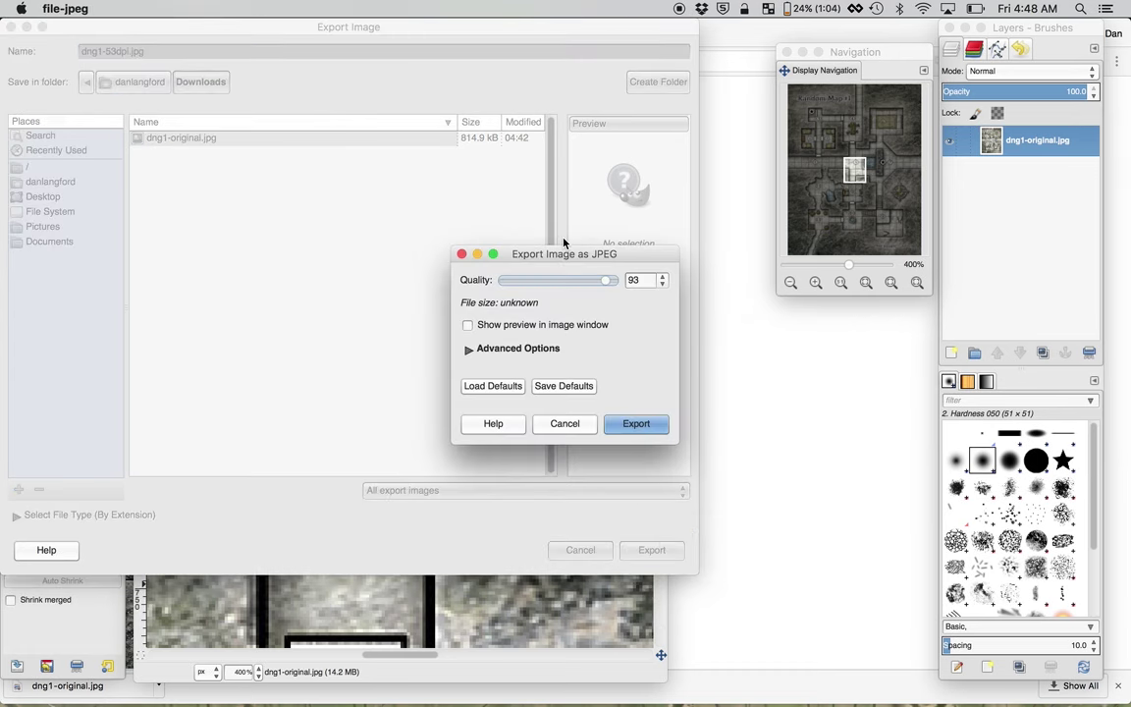
{"action": "left_click_drag", "start_coordinate": [599, 280], "coordinate": [678, 284]}
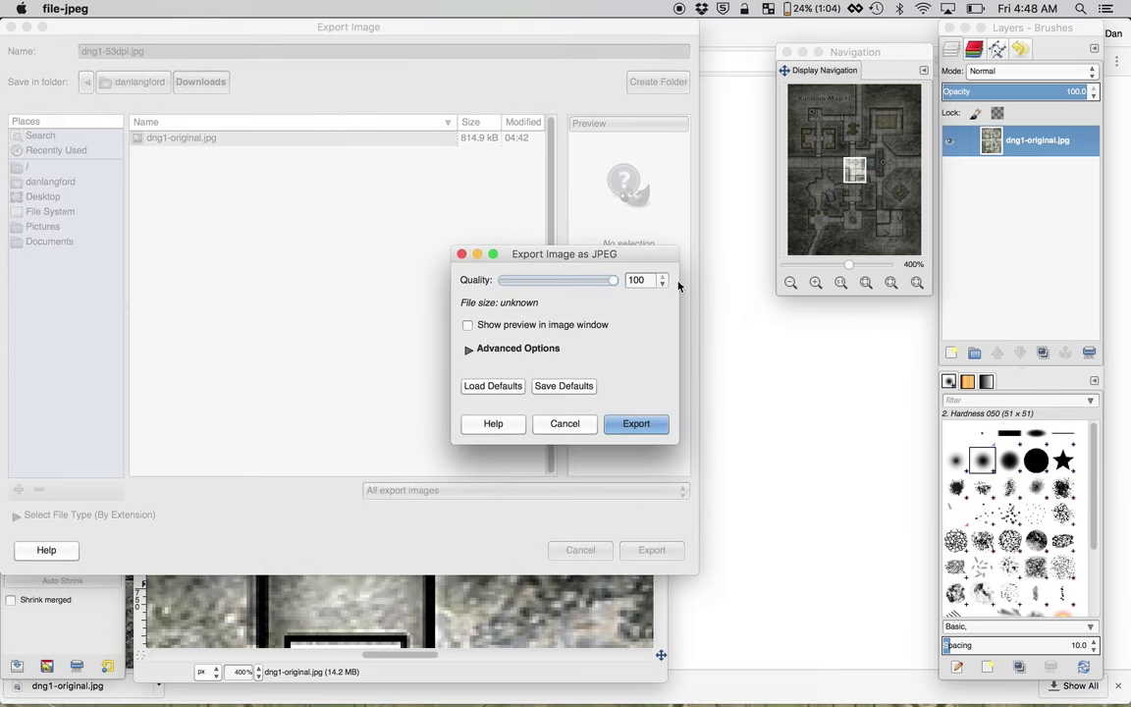
{"action": "left_click", "coordinate": [651, 426]}
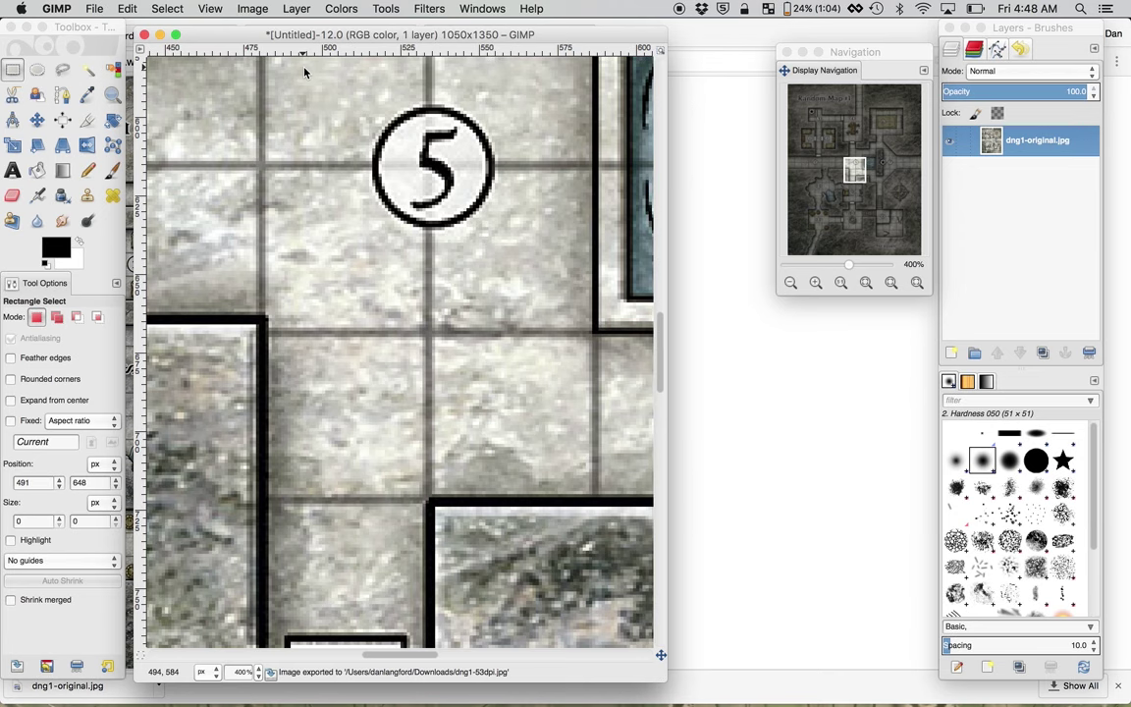
Check the print size in inches (19.811 × 25.472 at 53 pixels/in), then cancel.
{"action": "left_click", "coordinate": [252, 9]}
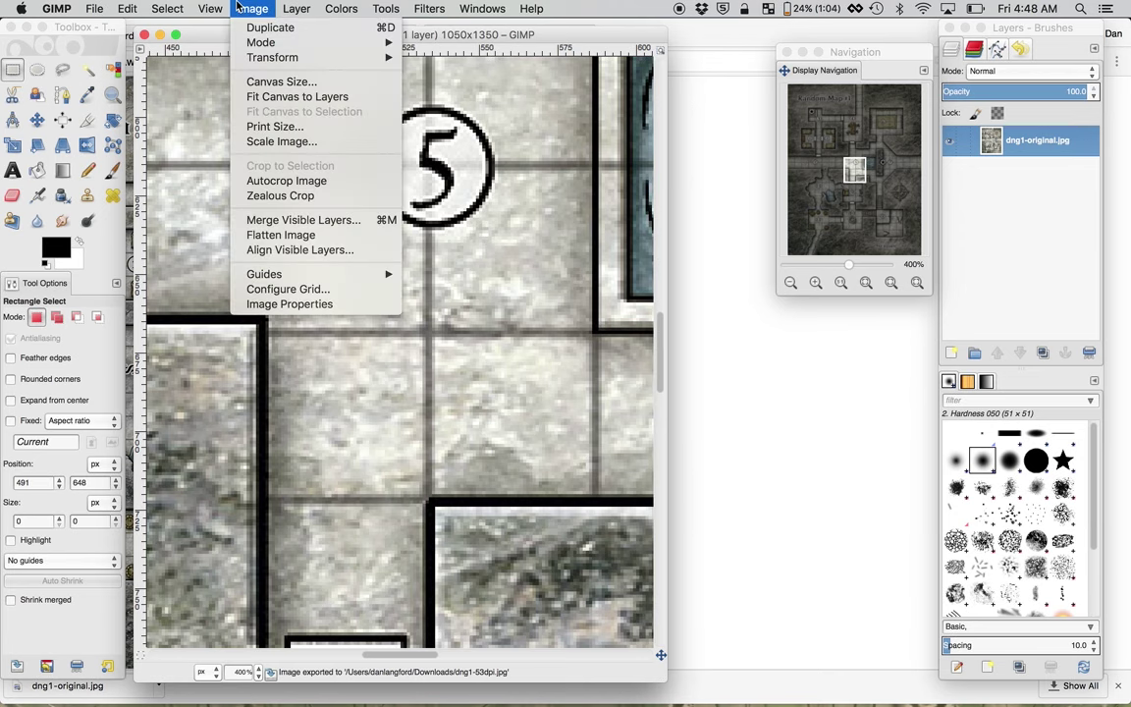
{"action": "left_click", "coordinate": [263, 127]}
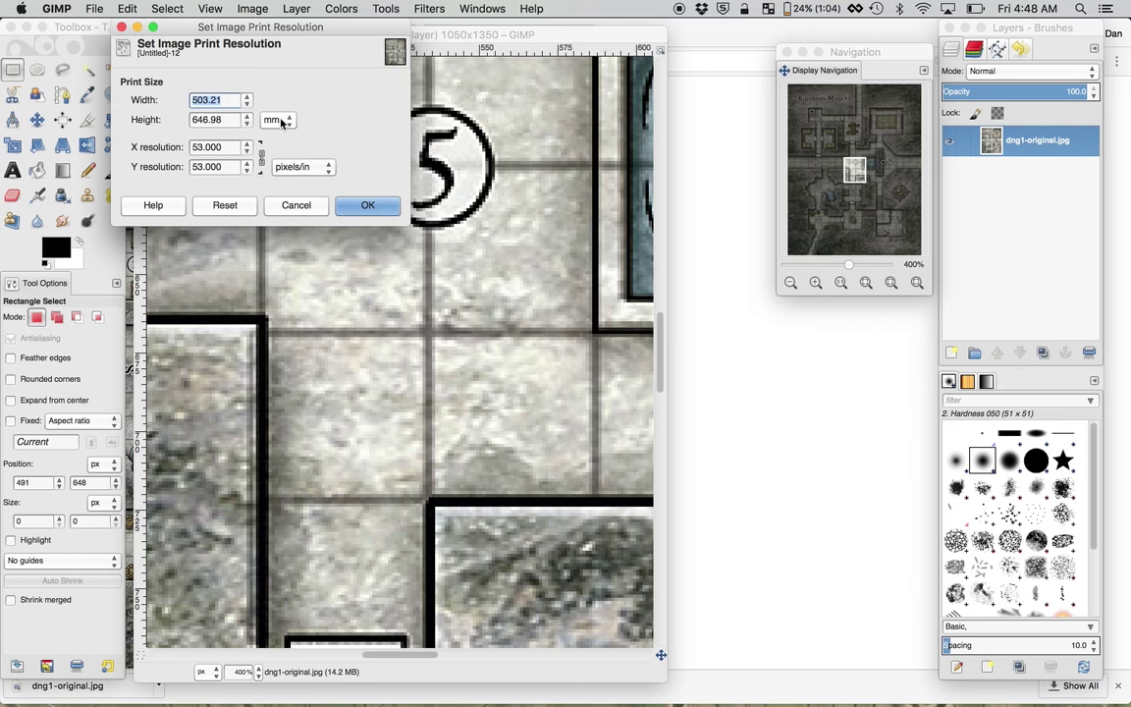
{"action": "left_click", "coordinate": [282, 122]}
{"action": "left_click", "coordinate": [280, 100]}
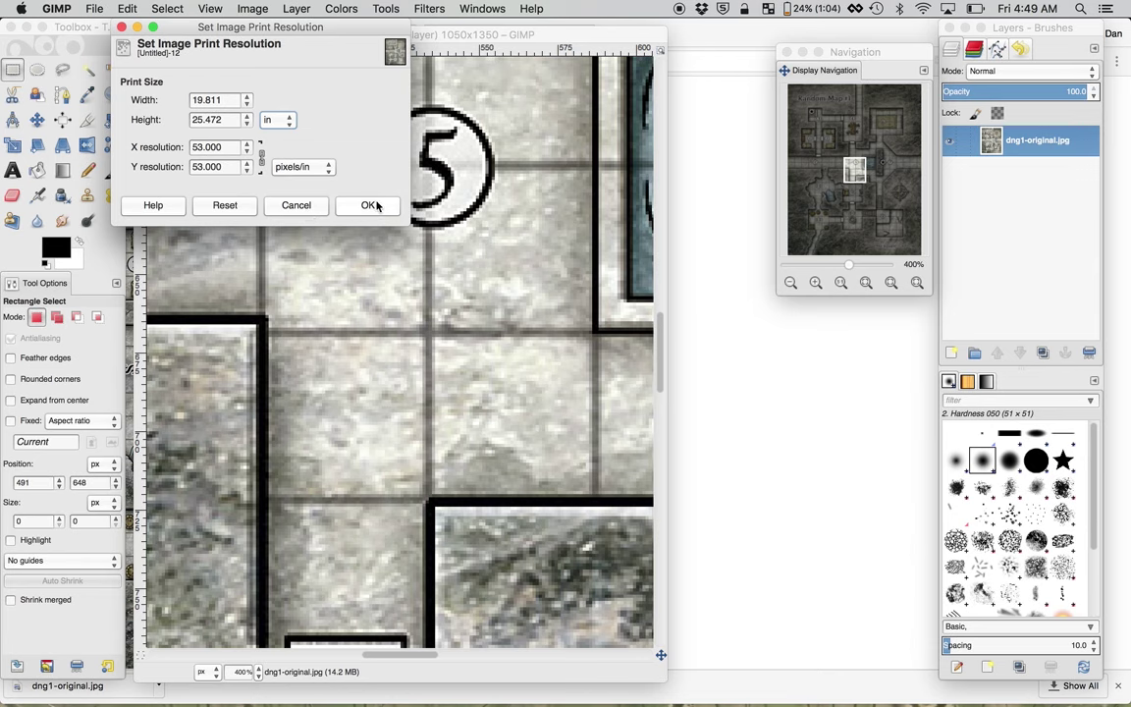
{"action": "left_click", "coordinate": [297, 205]}
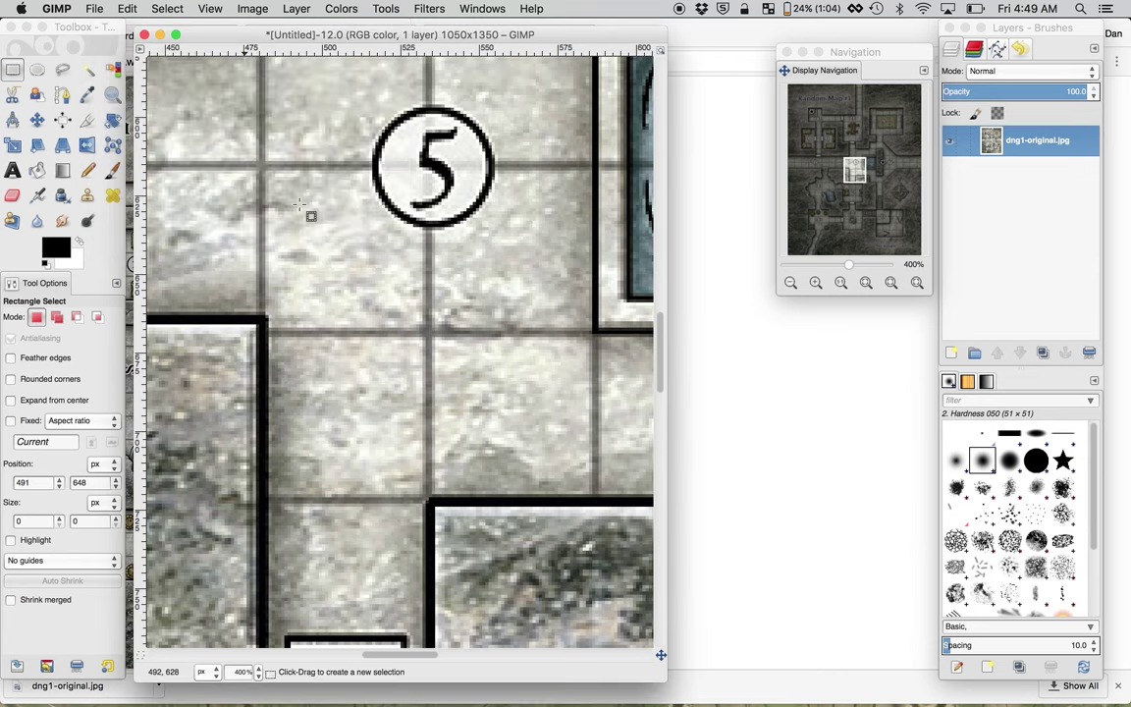
{"action": "key", "text": "super+Tab"}
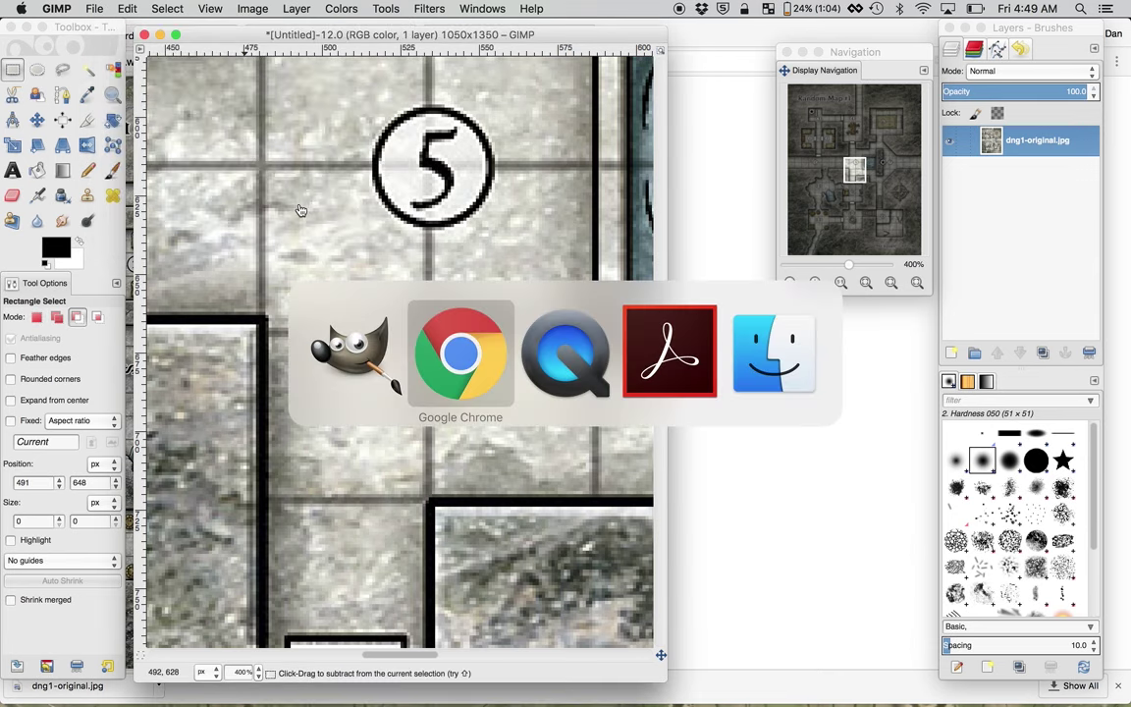
Open dng1-53dpi.jpg in Preview, preview its print at 100% scale, then cancel and return to GIMP.
{"action": "key", "text": "super+Tab"}
{"action": "key", "text": "super+Tab"}
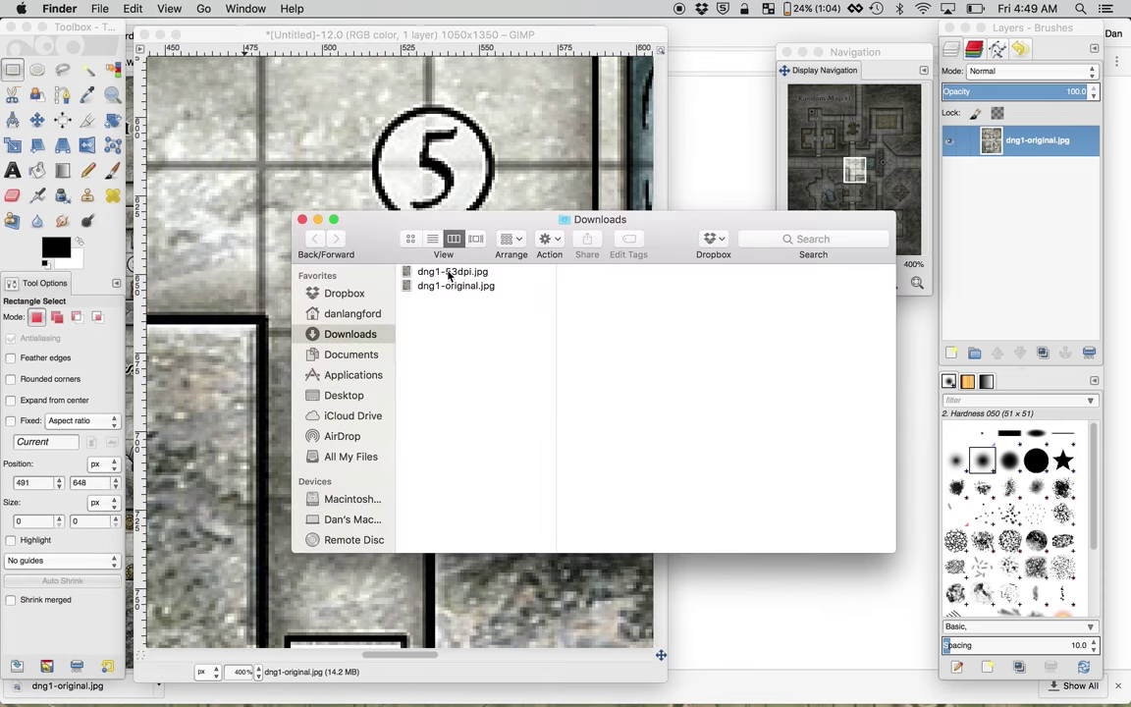
{"action": "double_click", "coordinate": [478, 274]}
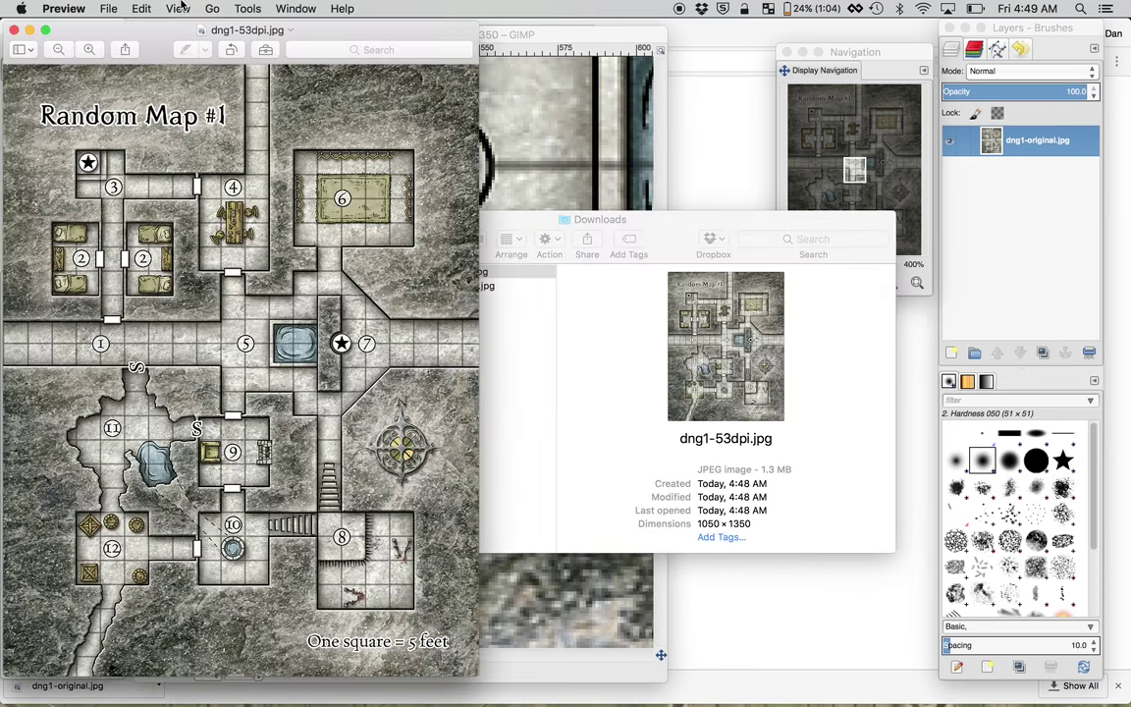
{"action": "left_click", "coordinate": [109, 8]}
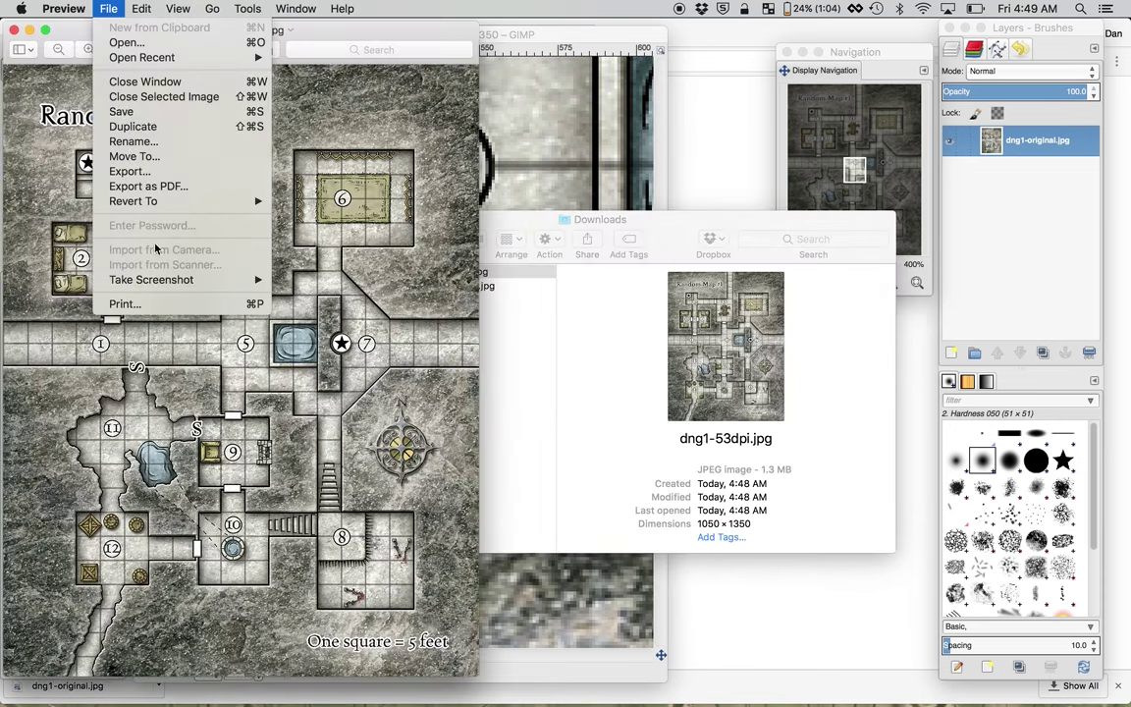
{"action": "left_click", "coordinate": [165, 306]}
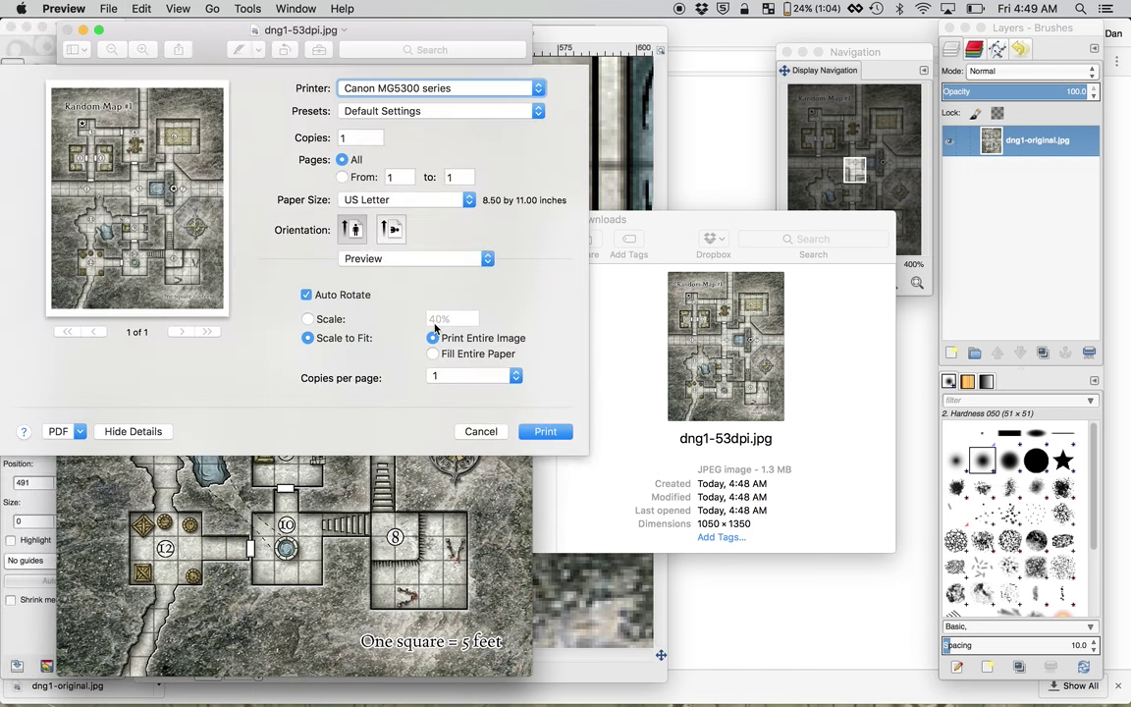
{"action": "left_click", "coordinate": [324, 319]}
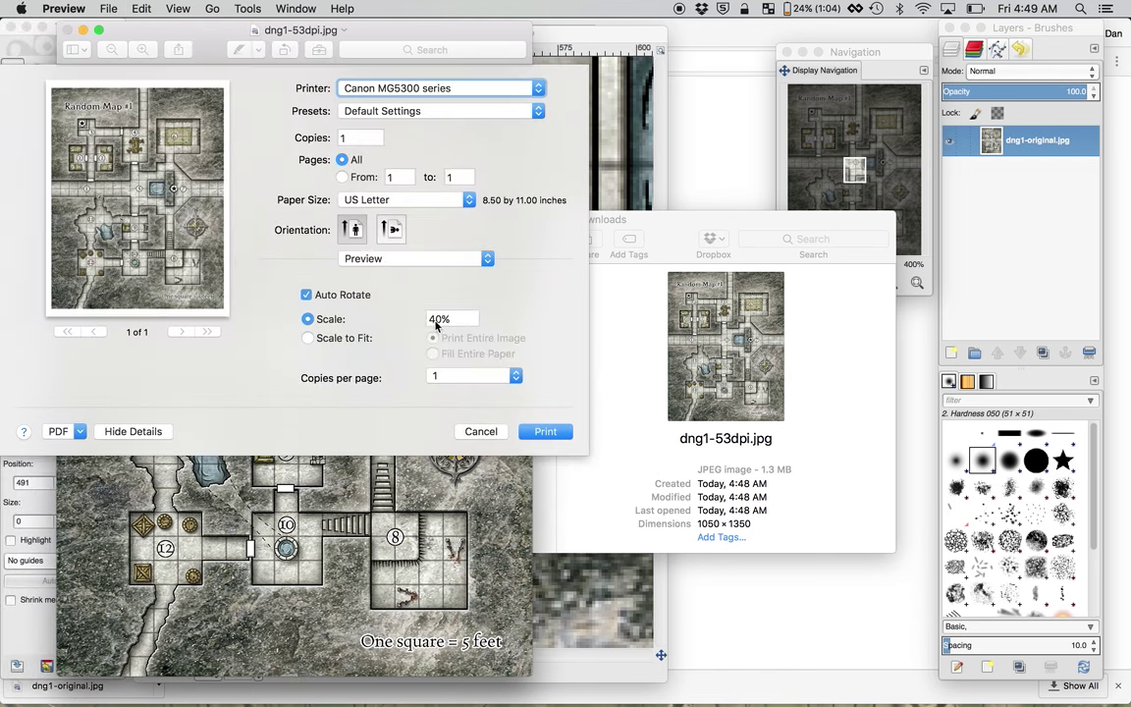
{"action": "left_click", "coordinate": [439, 320]}
{"action": "type", "text": "100"}
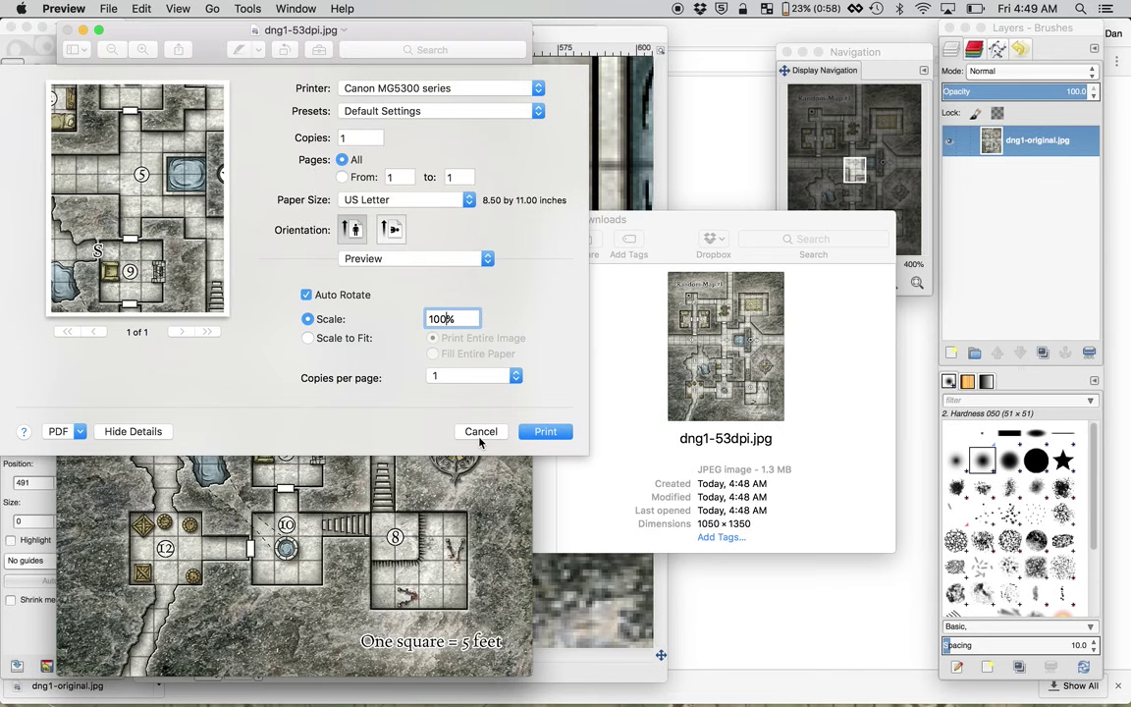
{"action": "left_click", "coordinate": [482, 433]}
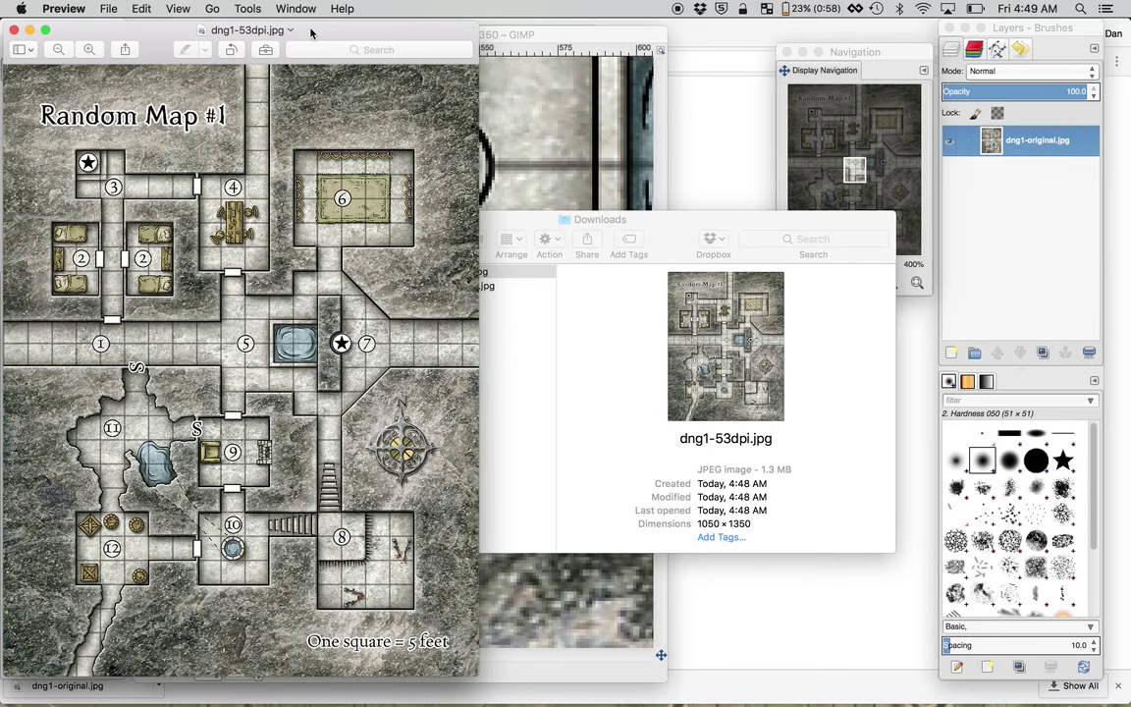
{"action": "left_click", "coordinate": [557, 36]}
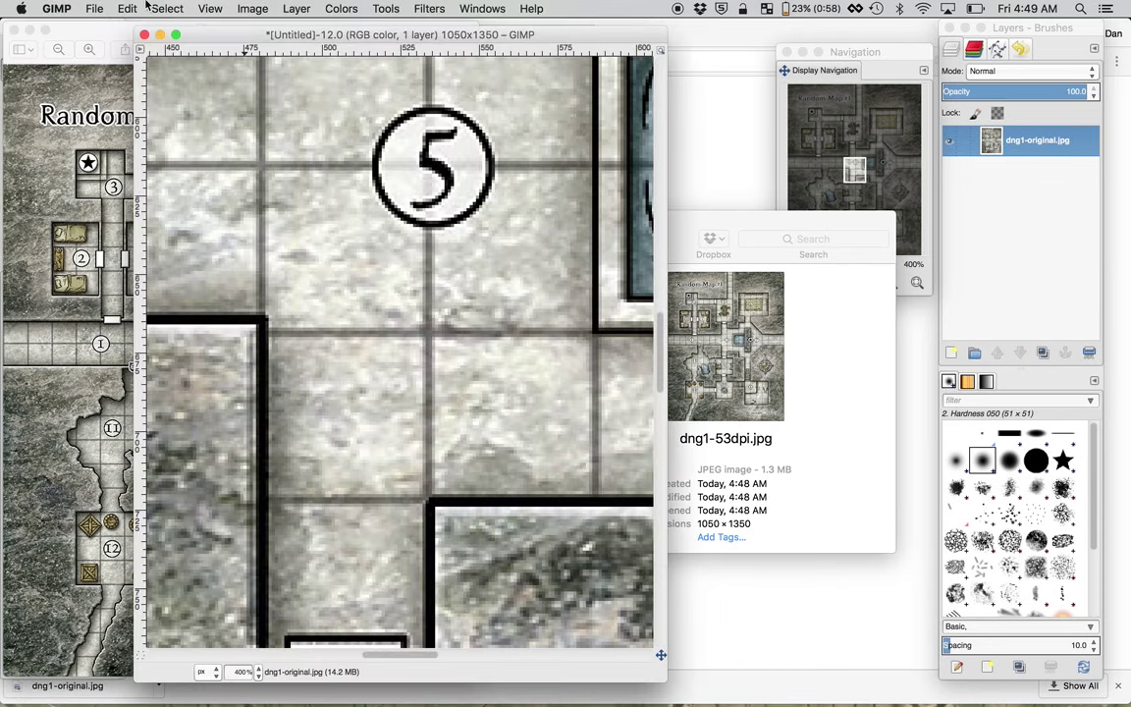
Export the map from GIMP to Downloads as dng1-53dpi.pdf with the default PDF options.
{"action": "key", "text": "super+Tab"}
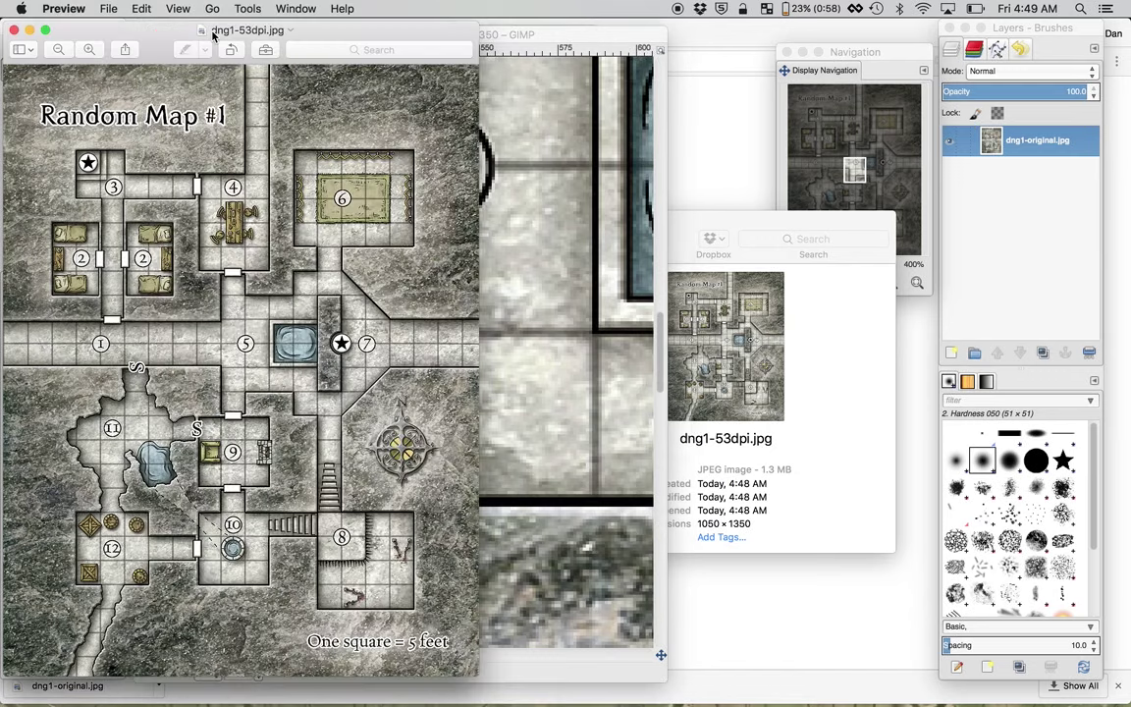
{"action": "key", "text": "super+Tab"}
{"action": "left_click", "coordinate": [93, 8]}
{"action": "left_click", "coordinate": [154, 212]}
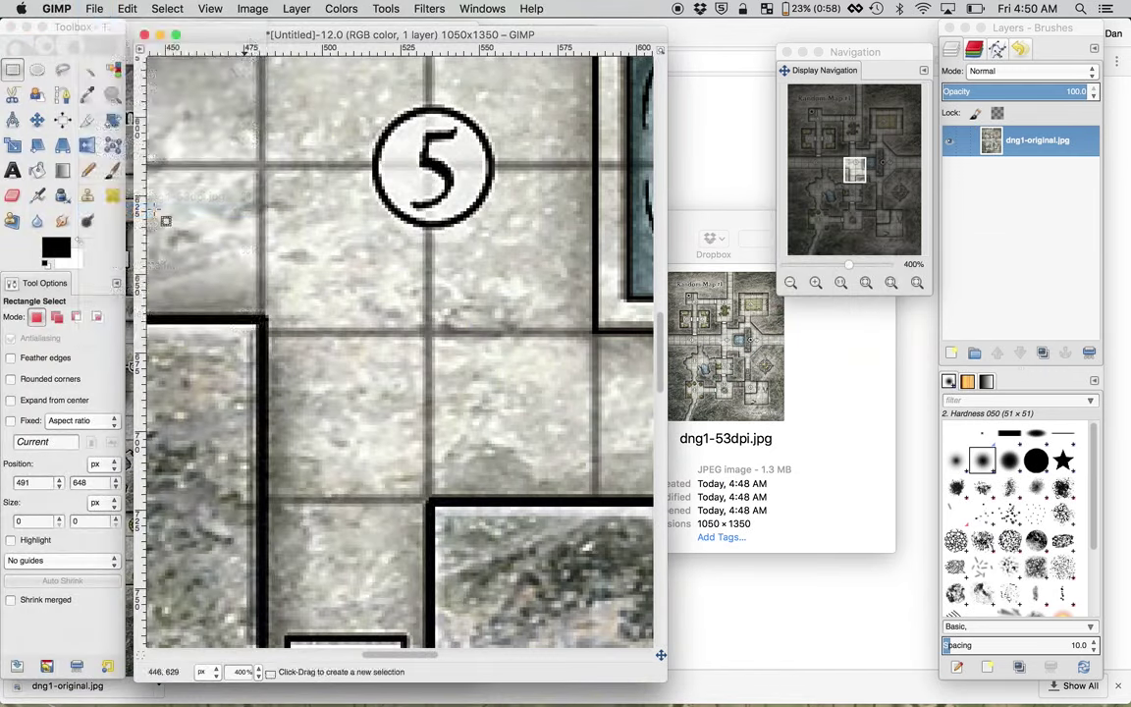
{"action": "left_click", "coordinate": [164, 51]}
{"action": "key", "text": "BackSpace"}
{"action": "key", "text": "BackSpace"}
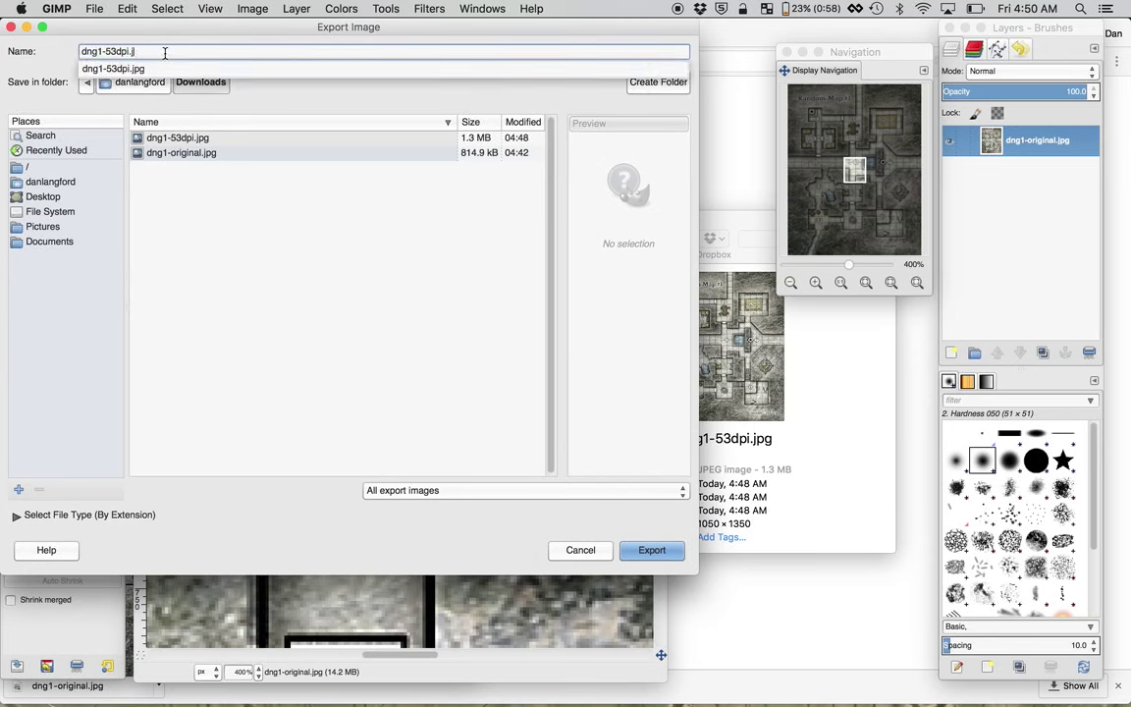
{"action": "type", "text": "pdf"}
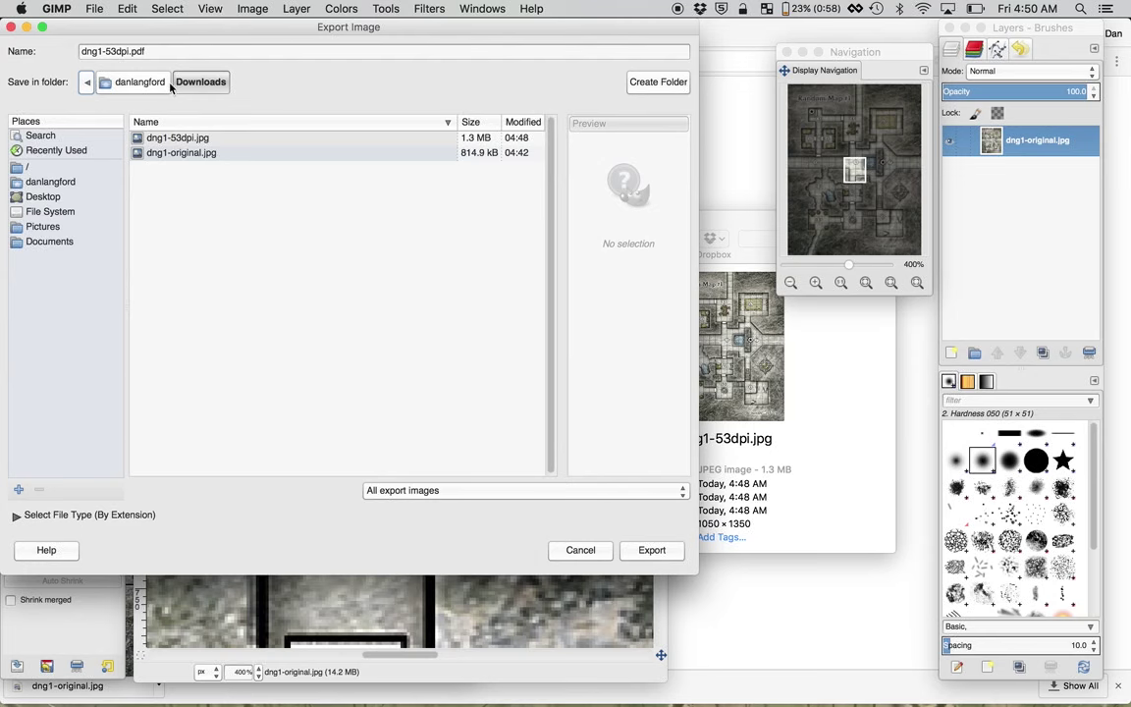
{"action": "left_click", "coordinate": [661, 549]}
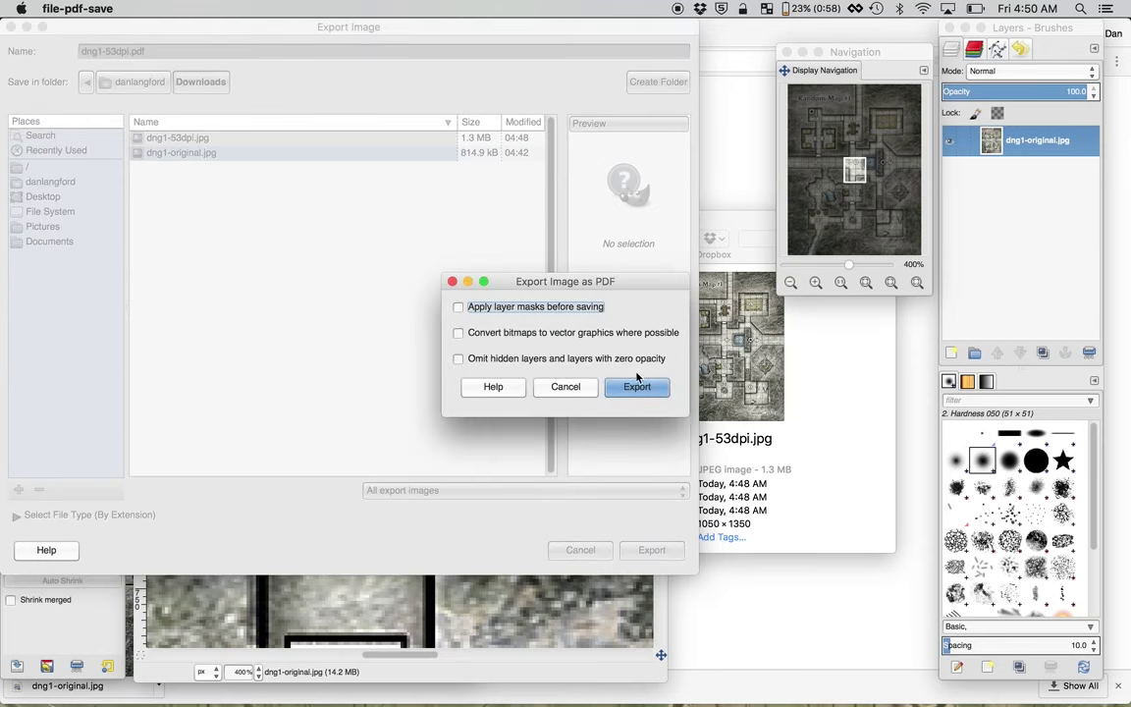
{"action": "left_click", "coordinate": [636, 387]}
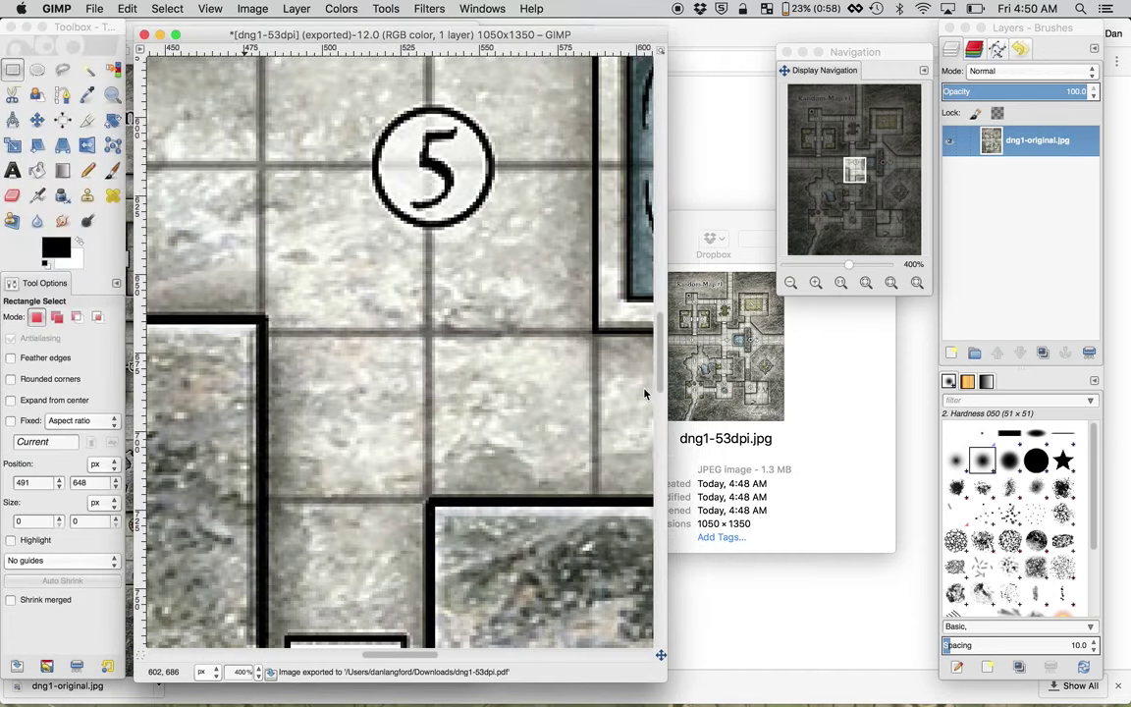
Open dng1-53dpi.pdf from Downloads in Acrobat Reader and set its printing to Poster tiling.
{"action": "key", "text": "super+Tab"}
{"action": "key", "text": "super+Tab"}
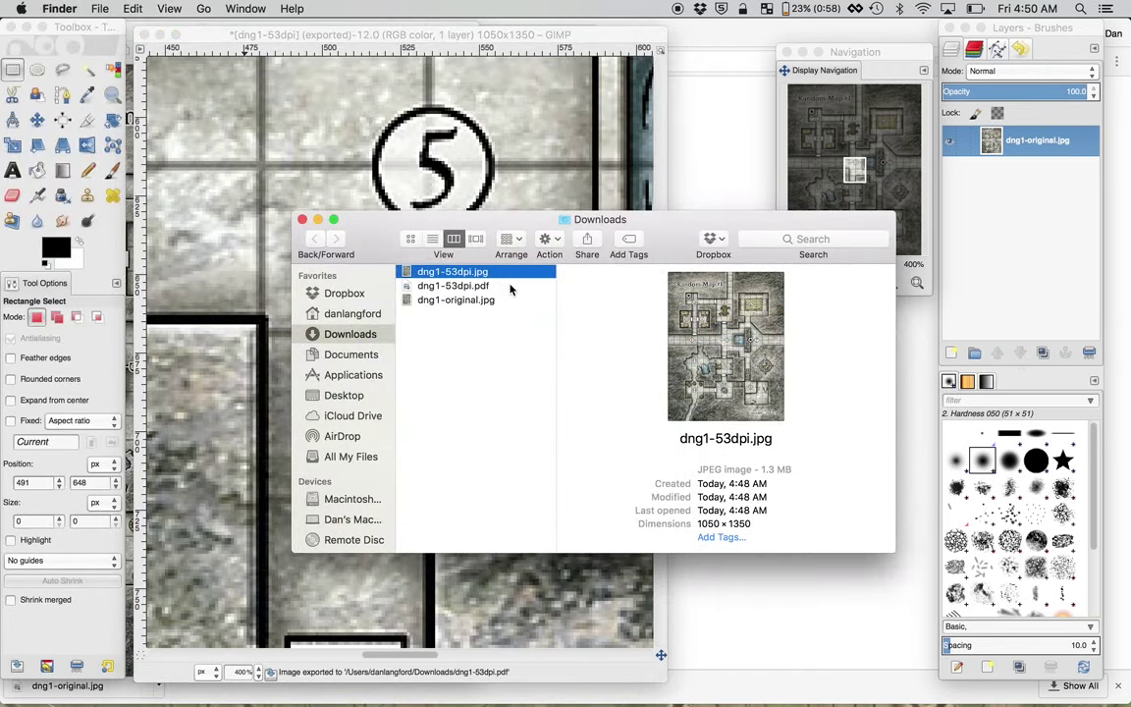
{"action": "left_click", "coordinate": [487, 286]}
{"action": "double_click", "coordinate": [488, 287]}
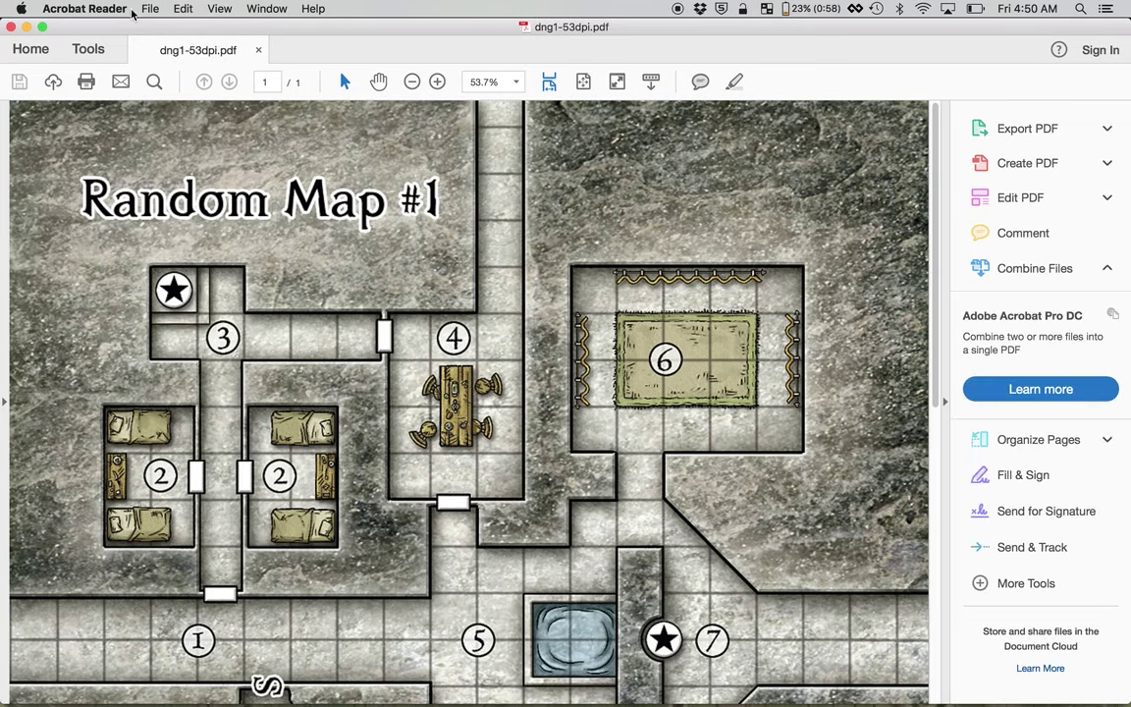
{"action": "left_click", "coordinate": [150, 9]}
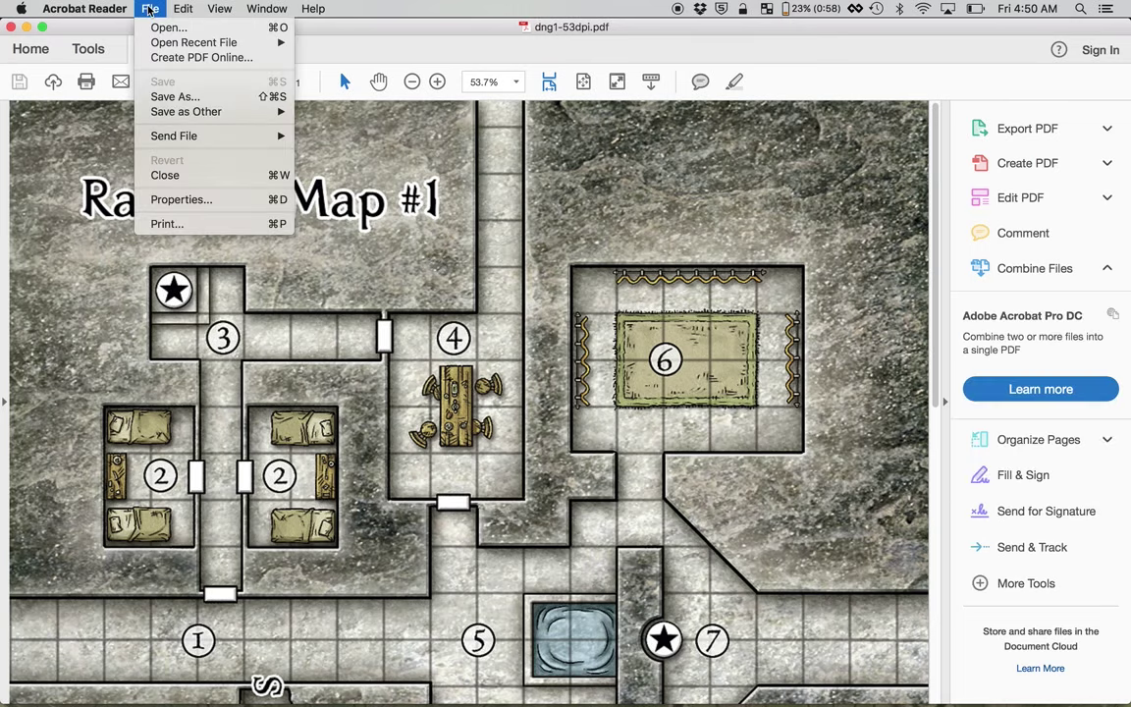
{"action": "left_click", "coordinate": [183, 222]}
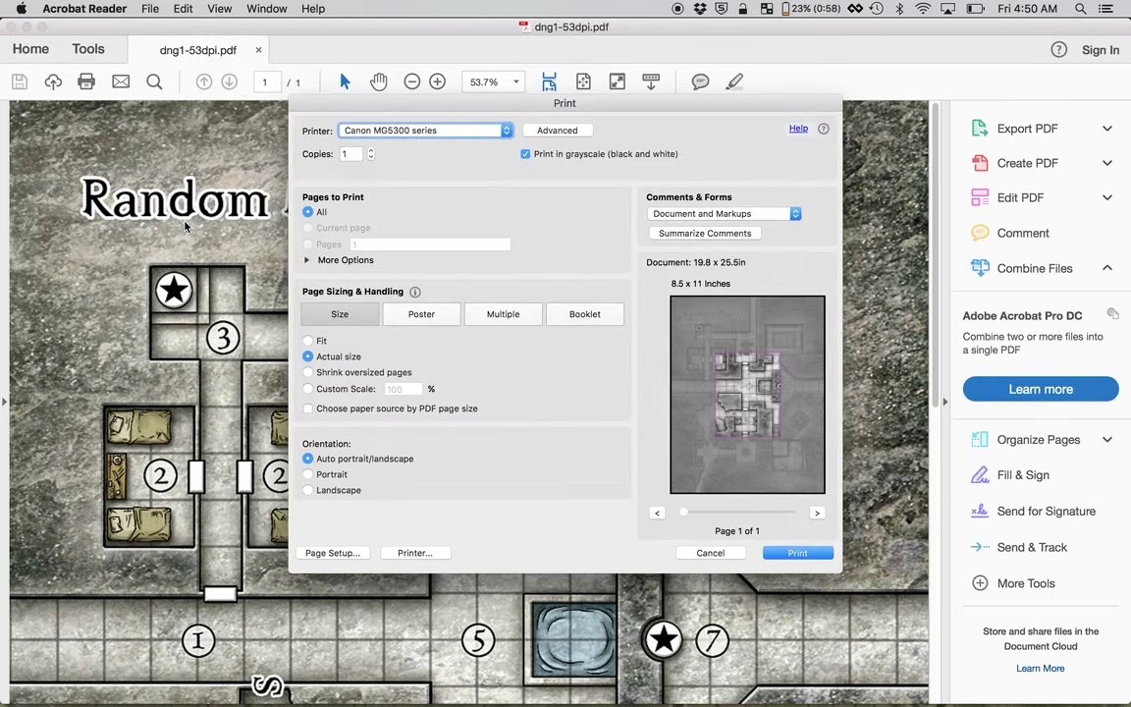
{"action": "left_click", "coordinate": [420, 320]}
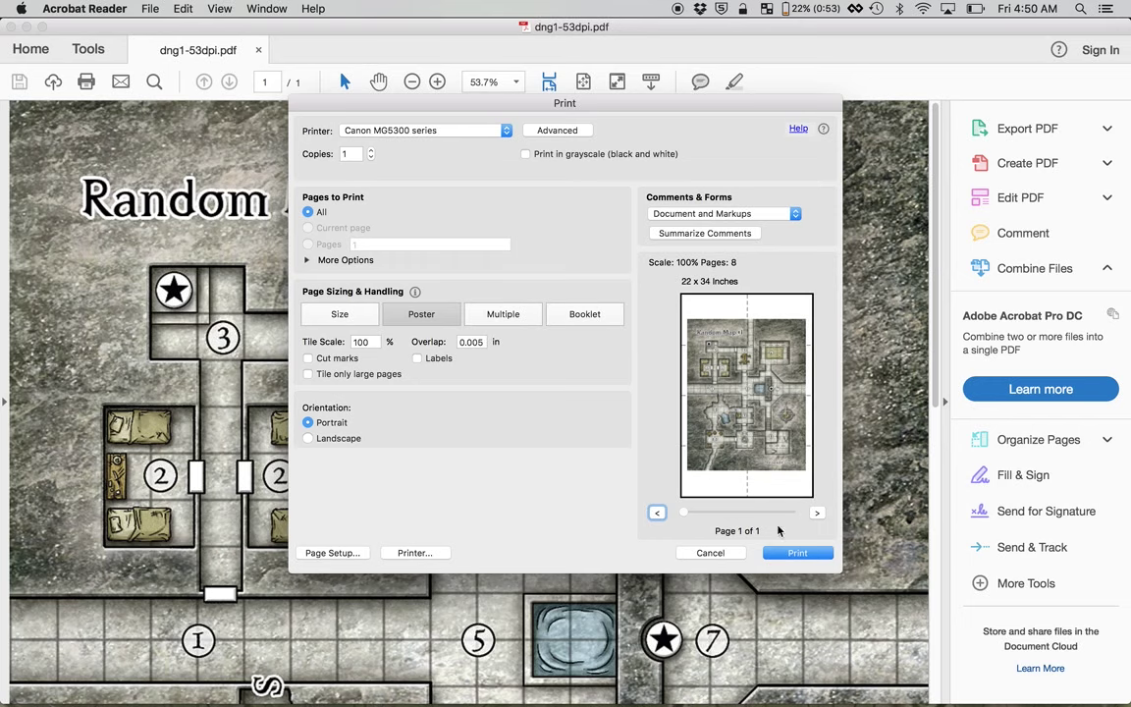
Close Acrobat's print dialog and rerun the redbrand hideout search in Chrome, showing image results.
{"action": "left_click", "coordinate": [711, 554]}
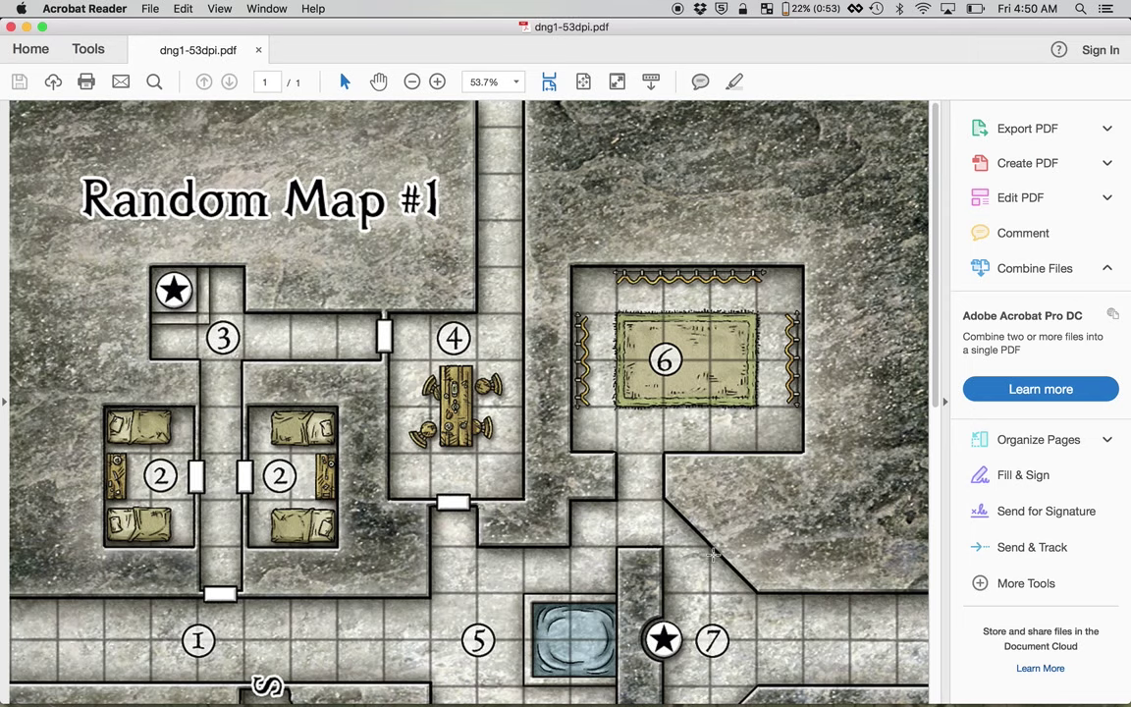
{"action": "key", "text": "super+Tab"}
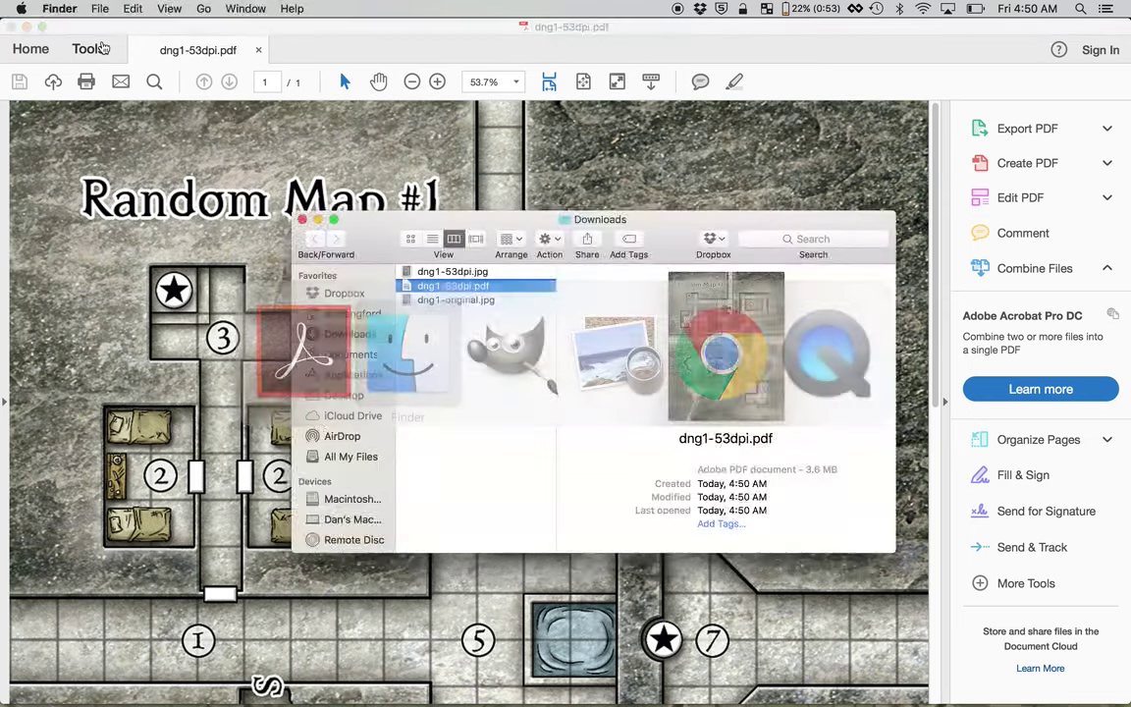
{"action": "left_click", "coordinate": [228, 32]}
{"action": "key", "text": "super+Tab"}
{"action": "key", "text": "super+Tab"}
{"action": "key", "text": "super+Tab"}
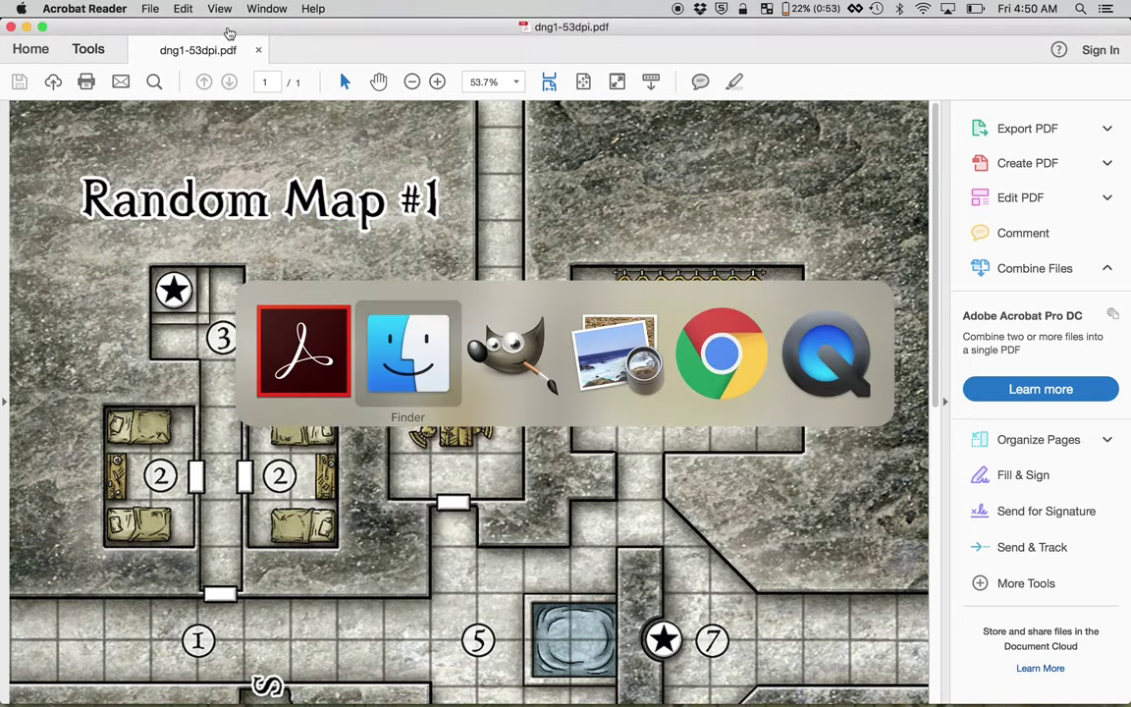
{"action": "key", "text": "super+Tab"}
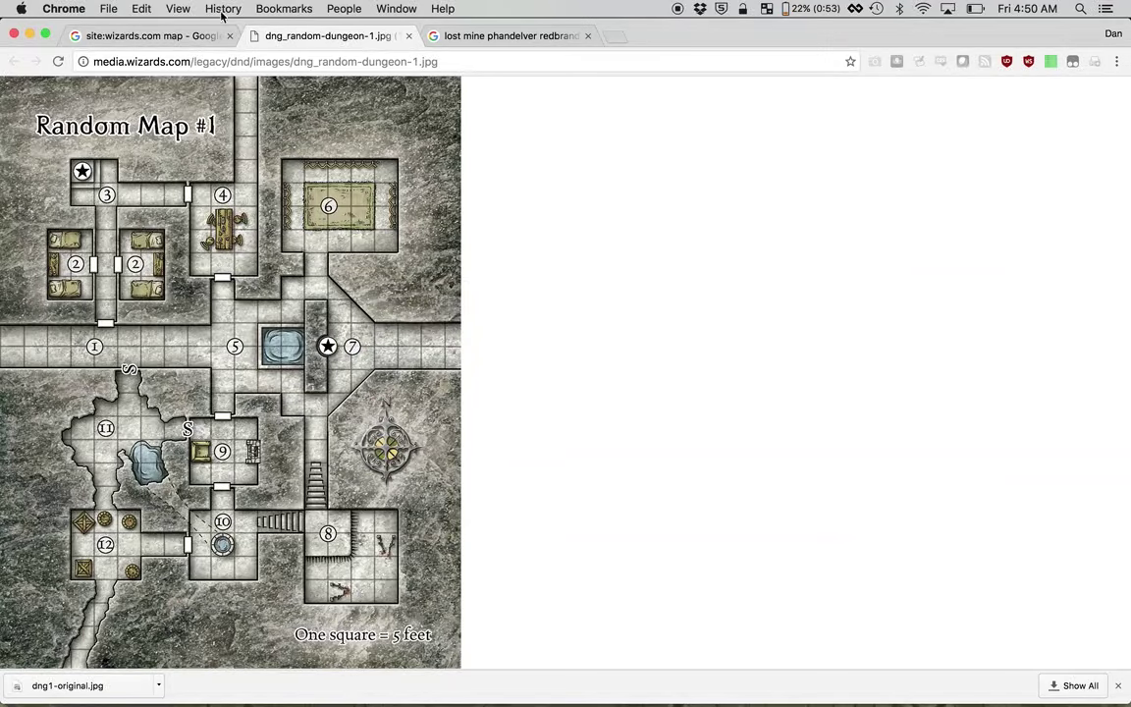
{"action": "left_click", "coordinate": [471, 39]}
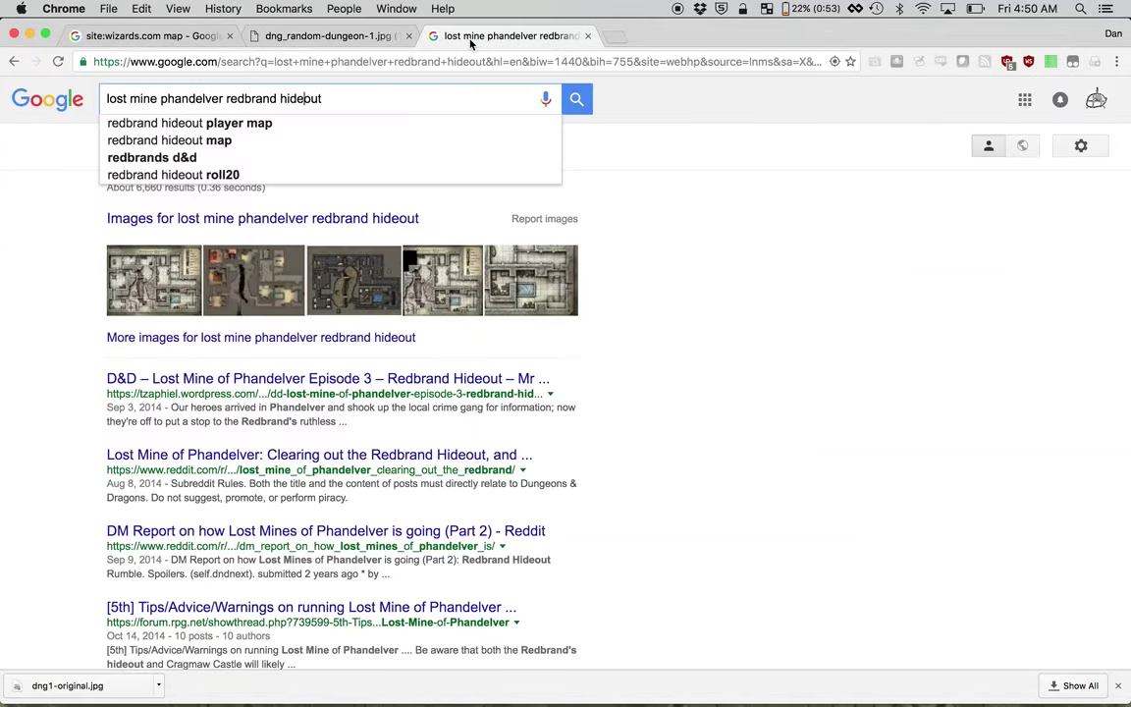
{"action": "left_click", "coordinate": [398, 108]}
{"action": "left_click", "coordinate": [366, 100]}
{"action": "left_click", "coordinate": [369, 158]}
{"action": "left_click", "coordinate": [160, 145]}
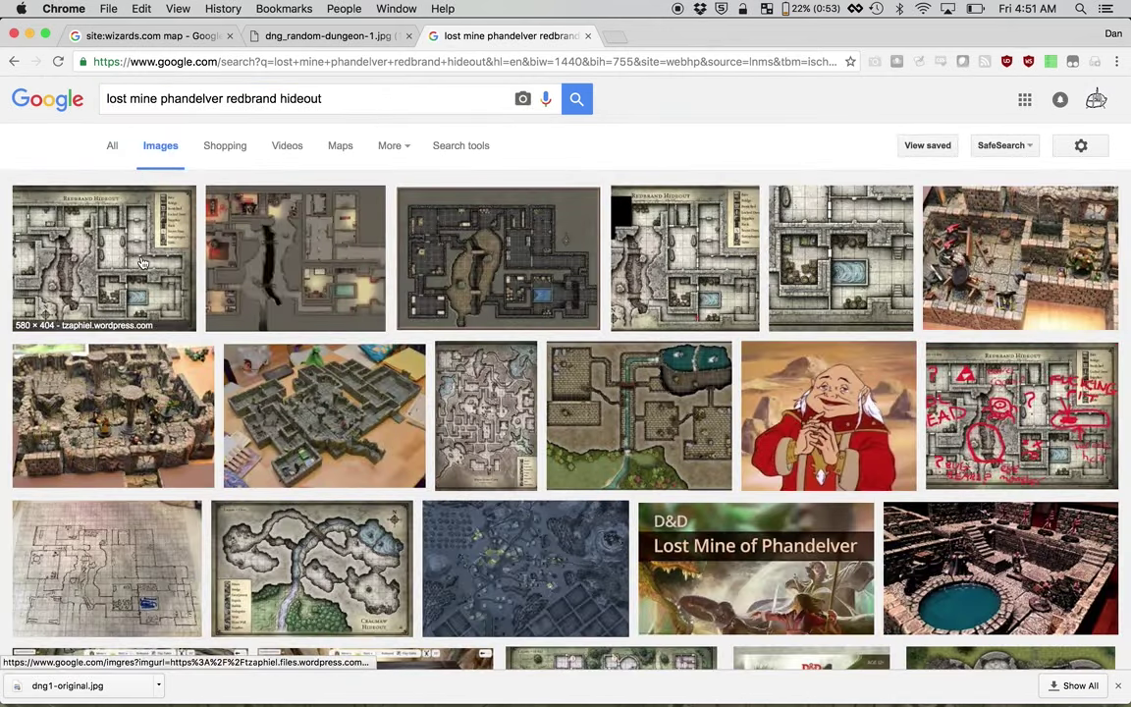
Filter the images to Large size and preview the Pact of the Tome Redbrand Hideout map.
{"action": "left_click", "coordinate": [122, 231]}
{"action": "scroll", "coordinate": [480, 116], "scroll_direction": "up", "scroll_amount": 4}
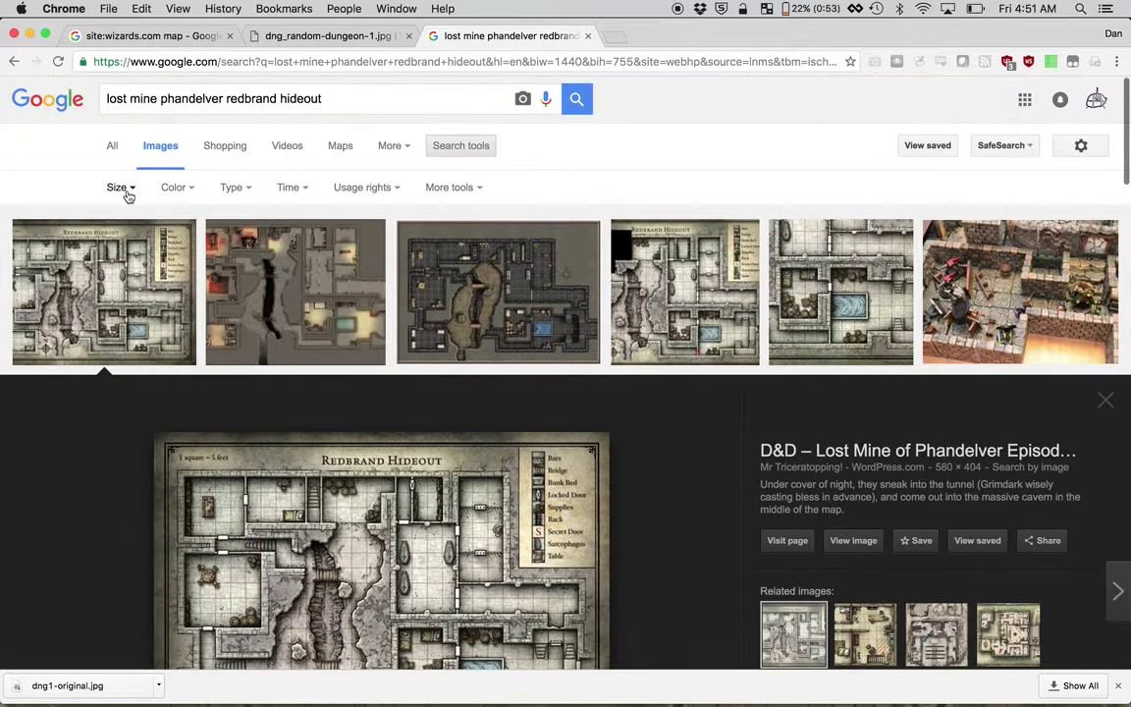
{"action": "left_click", "coordinate": [125, 192]}
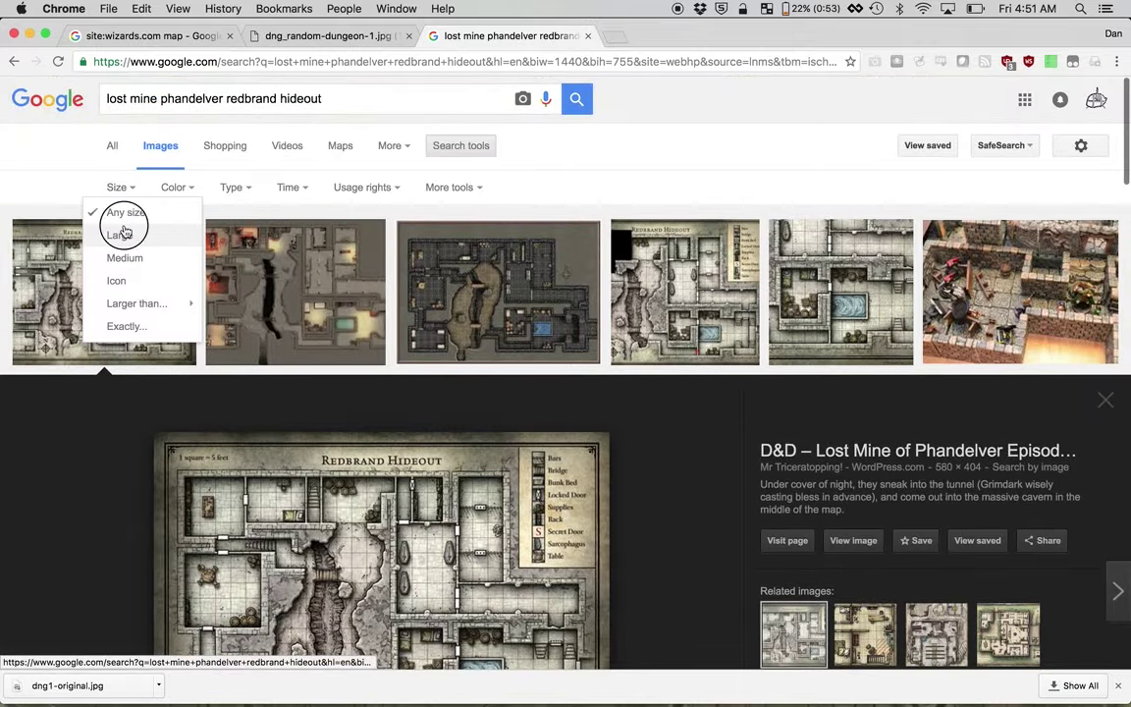
{"action": "left_click", "coordinate": [113, 234]}
{"action": "left_click", "coordinate": [341, 289]}
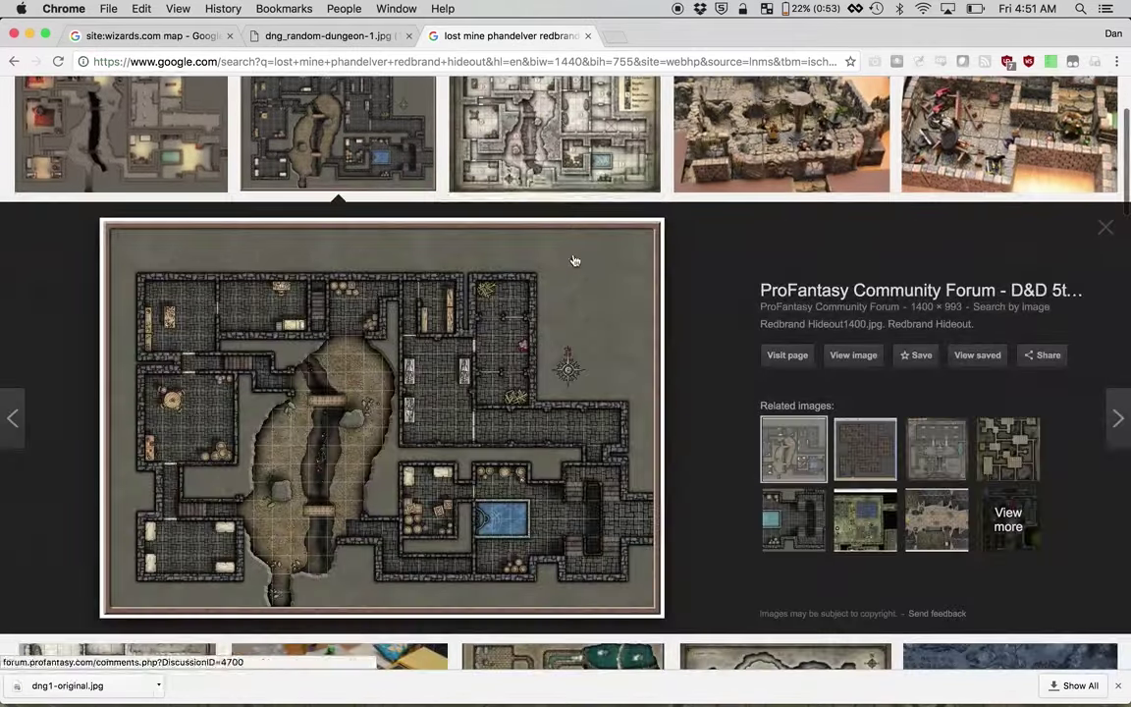
{"action": "left_click", "coordinate": [454, 184]}
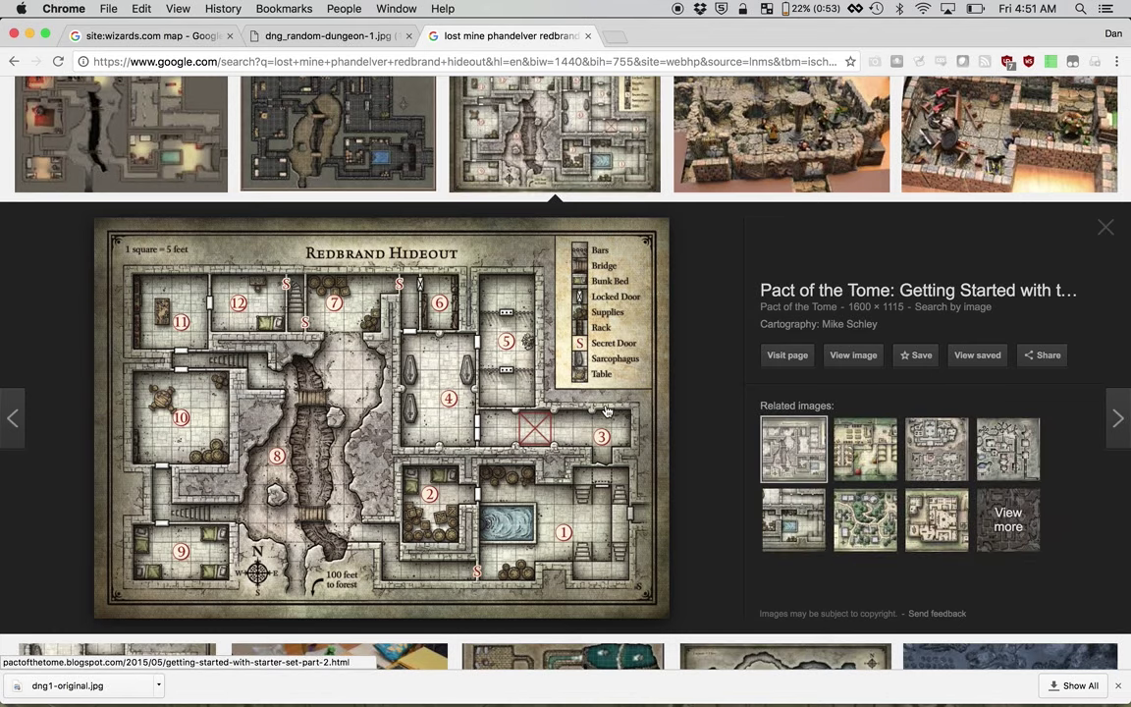
Save the full-size Redbrand Hideout map to Downloads as hideout-original.jpg, then return to GIMP.
{"action": "left_click", "coordinate": [853, 354]}
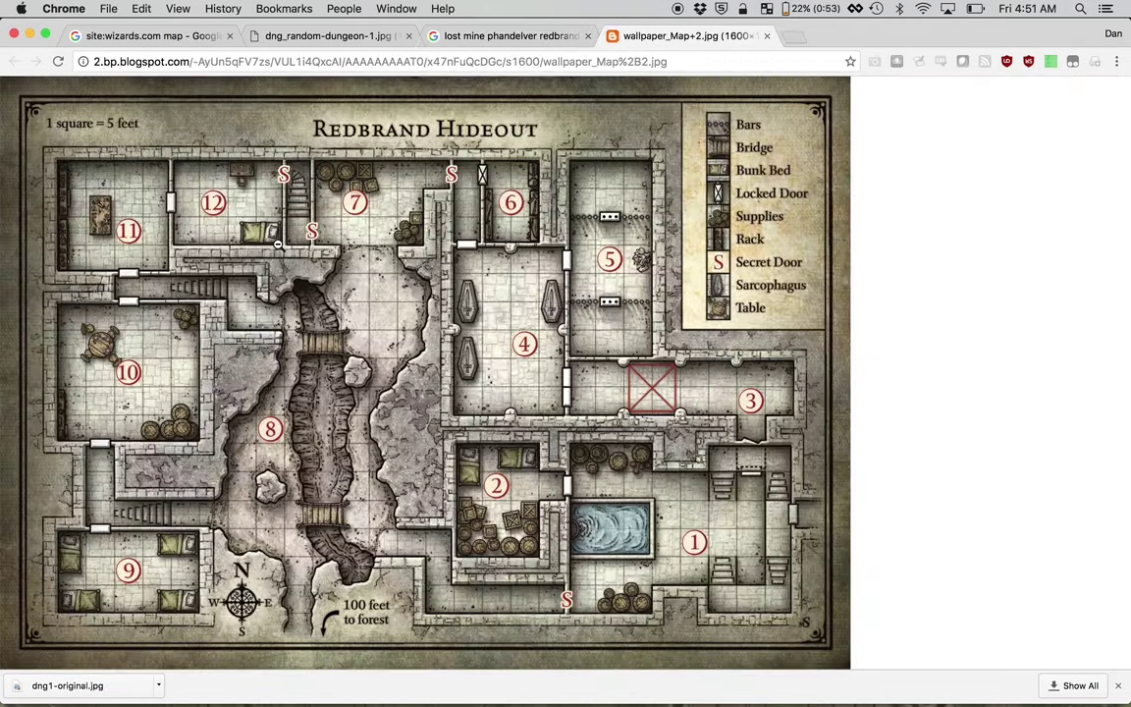
{"action": "left_click", "coordinate": [252, 221]}
{"action": "right_click", "coordinate": [285, 248]}
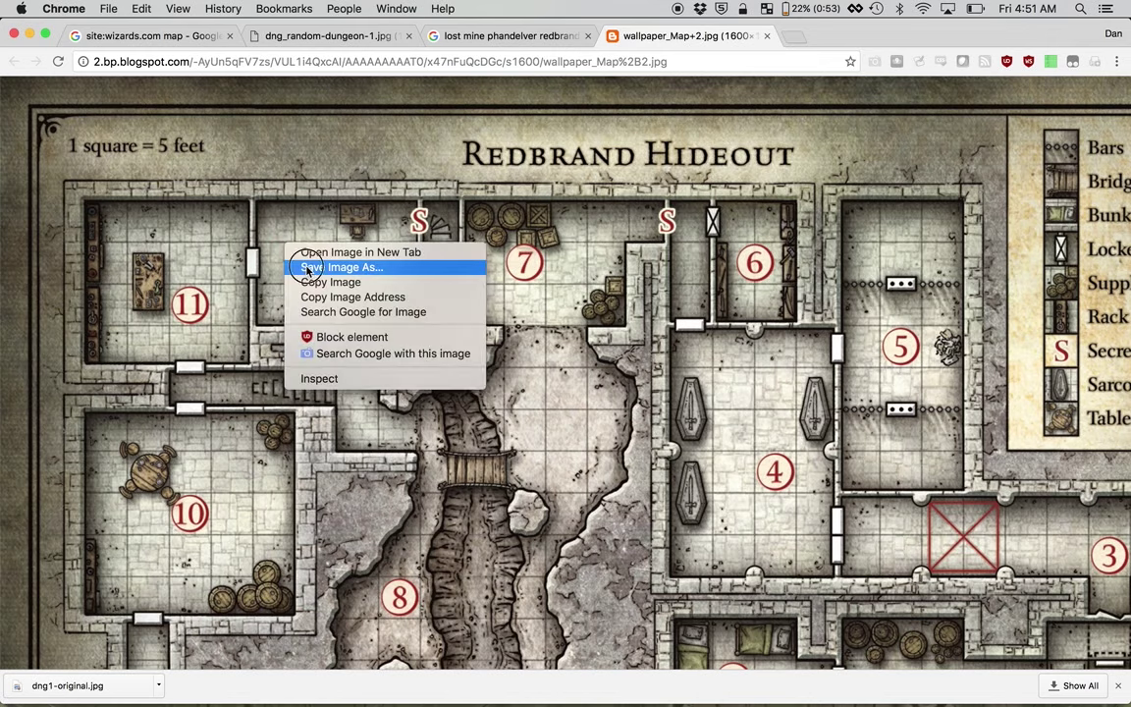
{"action": "left_click", "coordinate": [304, 266]}
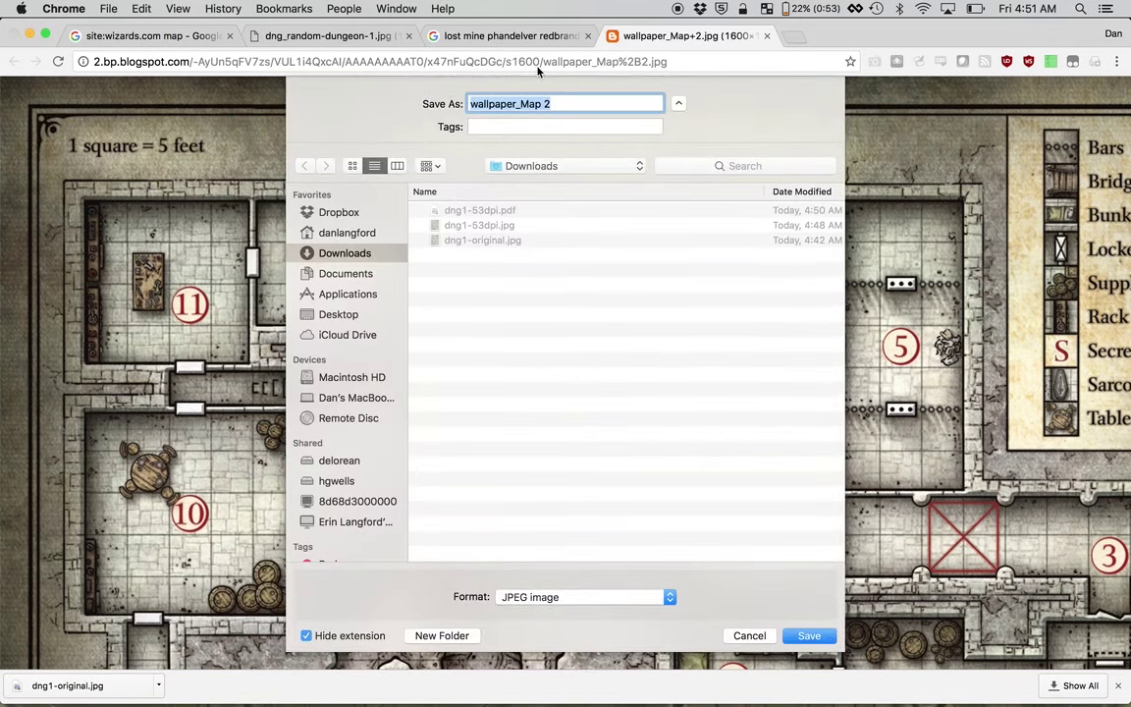
{"action": "type", "text": "hideout-original"}
{"action": "left_click", "coordinate": [809, 635]}
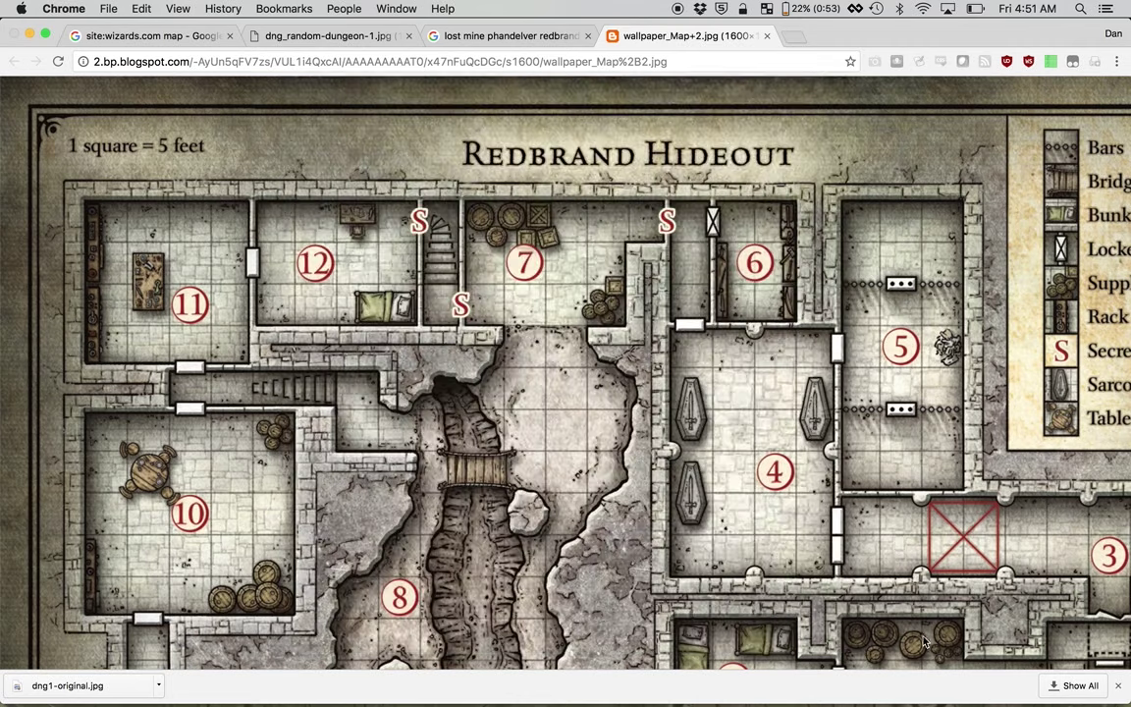
{"action": "left_click", "coordinate": [1117, 691]}
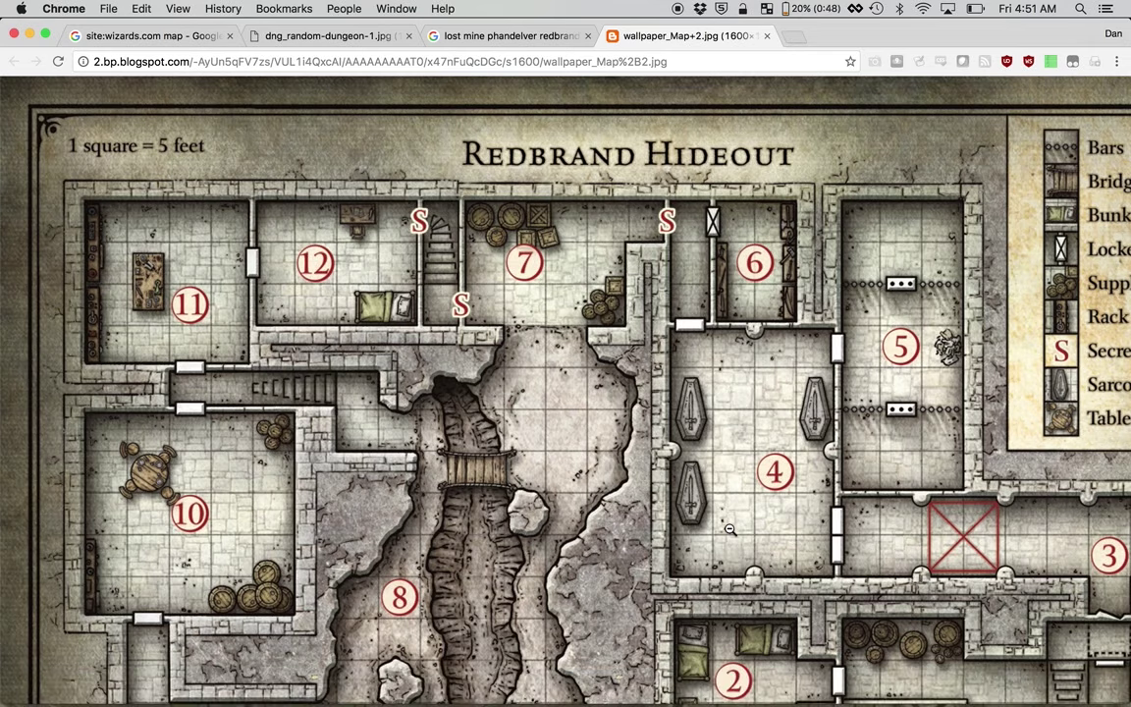
{"action": "key", "text": "super+Tab"}
{"action": "key", "text": "super+Tab"}
{"action": "key", "text": "super+Tab"}
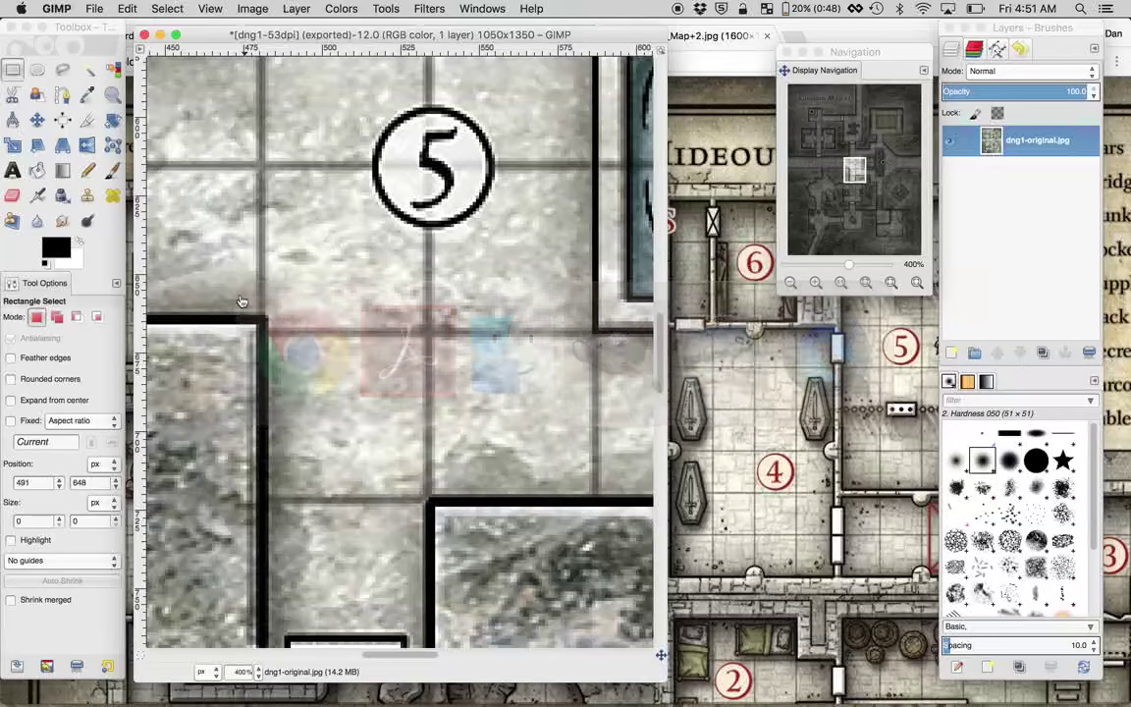
Open hideout-original.jpg in GIMP and check its 1600×1115 size in Scale Image.
{"action": "left_click", "coordinate": [94, 9]}
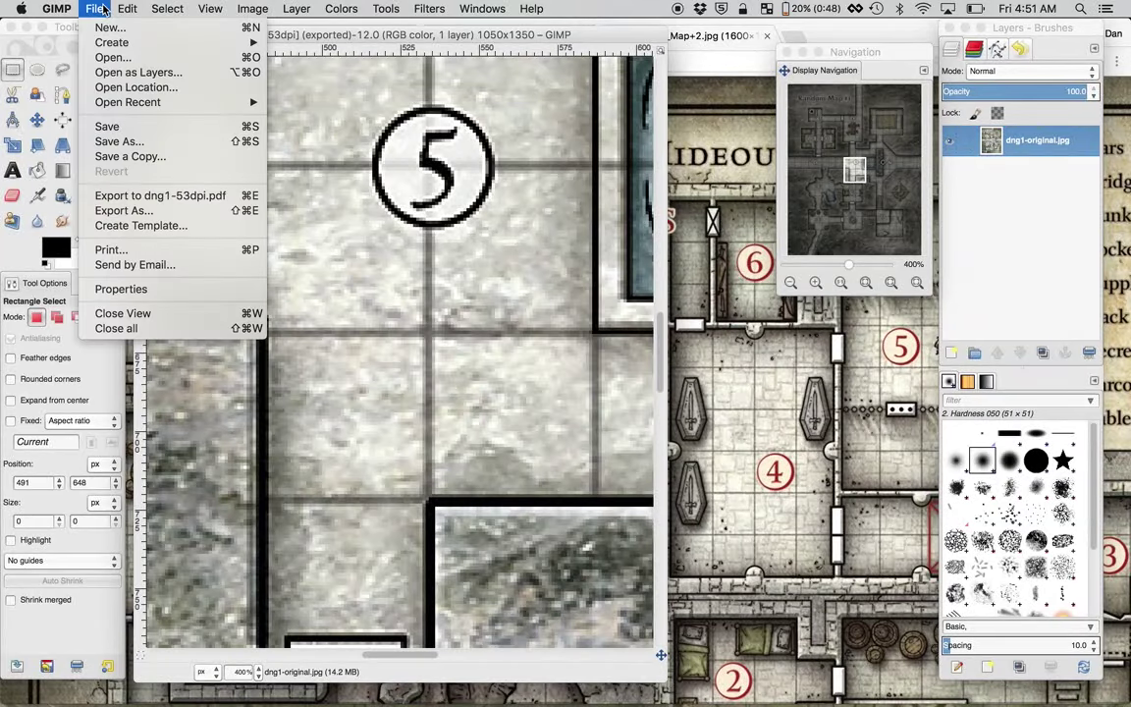
{"action": "left_click", "coordinate": [118, 57]}
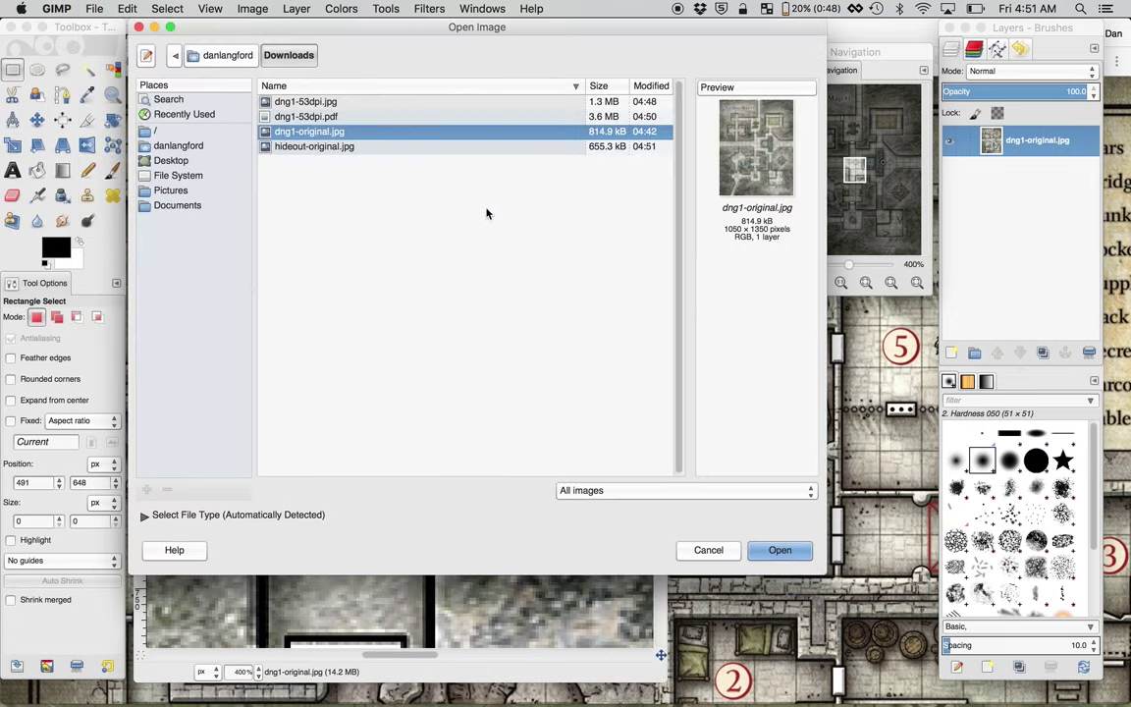
{"action": "left_click", "coordinate": [320, 145]}
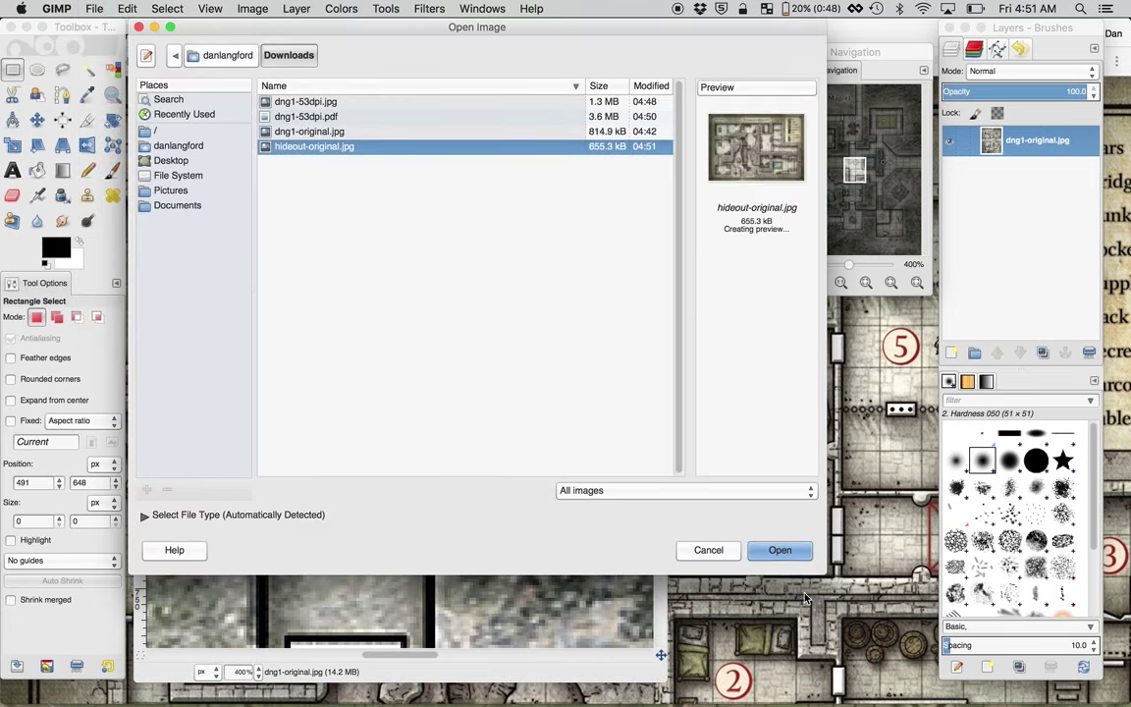
{"action": "left_click", "coordinate": [779, 550]}
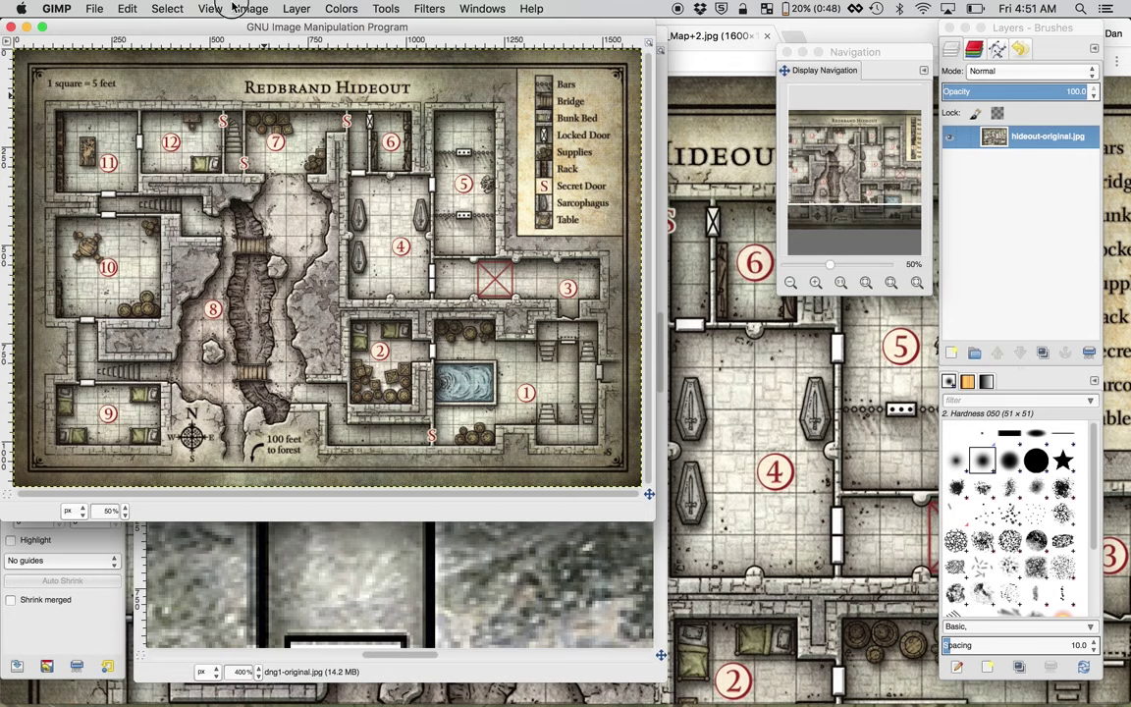
{"action": "left_click", "coordinate": [248, 9]}
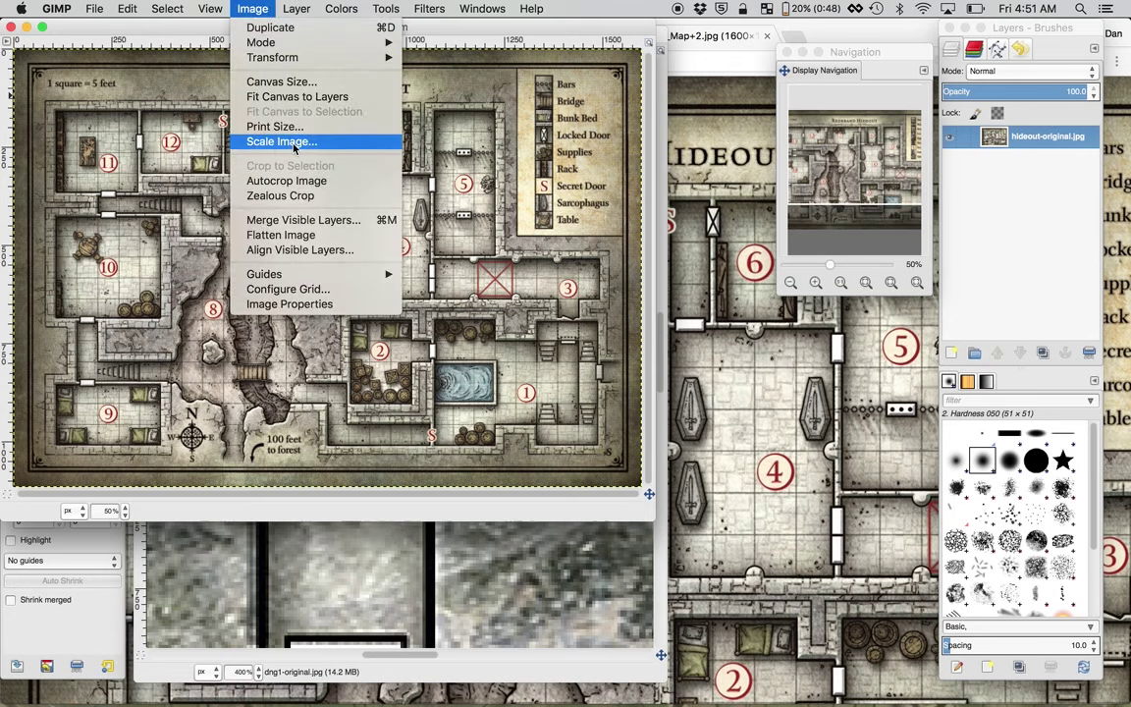
{"action": "left_click", "coordinate": [324, 140]}
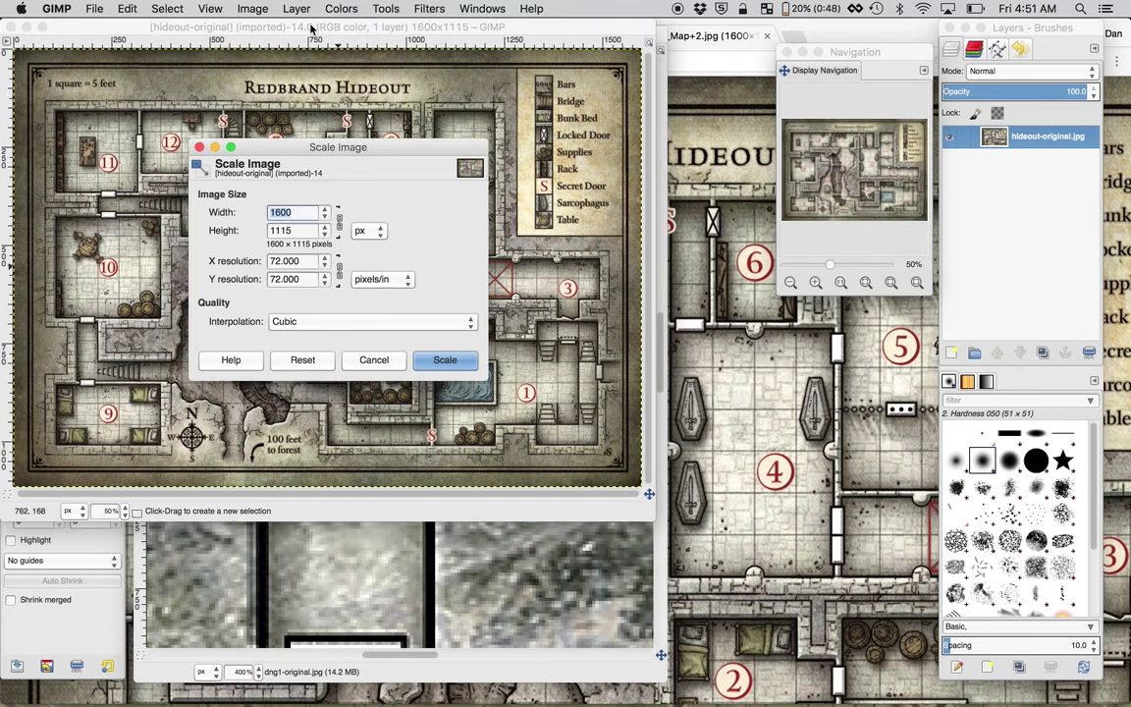
{"action": "left_click", "coordinate": [379, 363]}
Export the map to Downloads as hideout-72dpi.pdf with the default PDF options.
{"action": "left_click", "coordinate": [95, 9]}
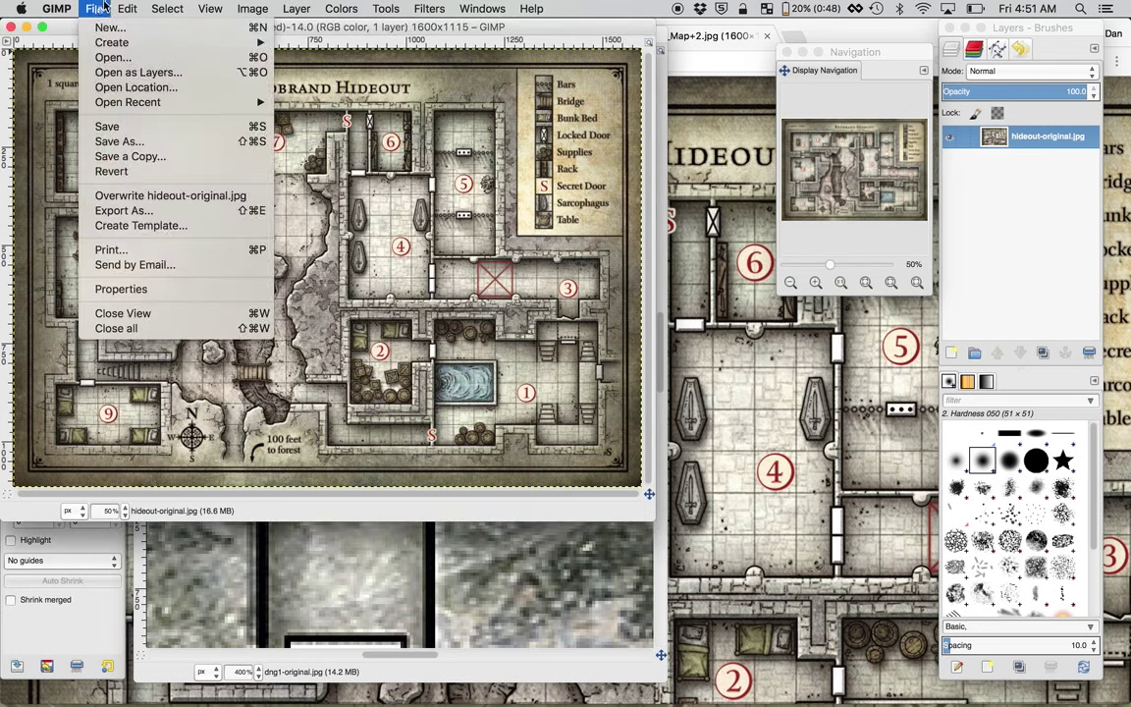
{"action": "left_click", "coordinate": [165, 214]}
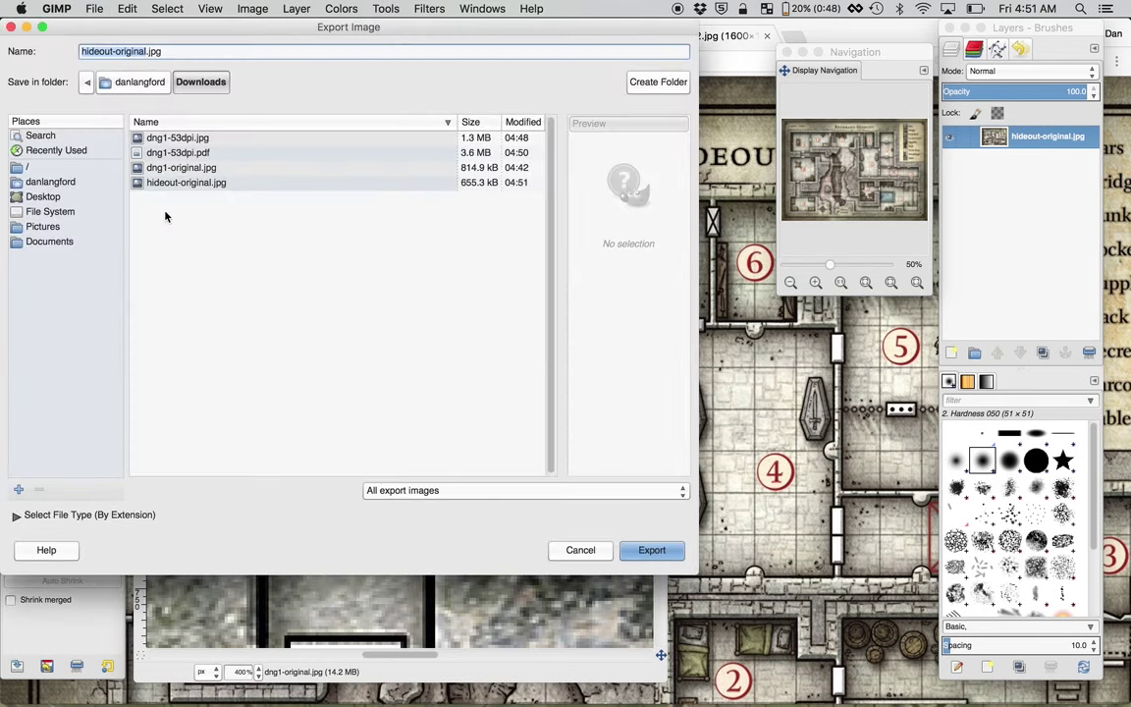
{"action": "left_click", "coordinate": [157, 51]}
{"action": "double_click", "coordinate": [129, 52]}
{"action": "type", "text": "54"}
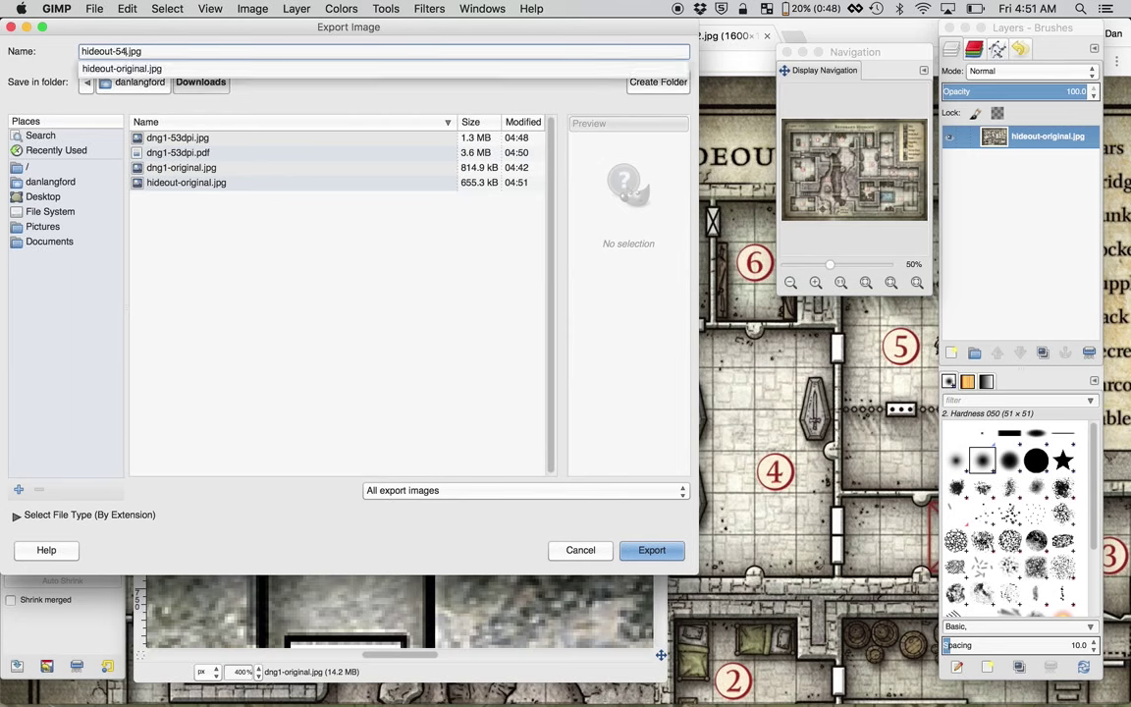
{"action": "key", "text": "BackSpace"}
{"action": "key", "text": "BackSpace"}
{"action": "type", "text": "72dpi"}
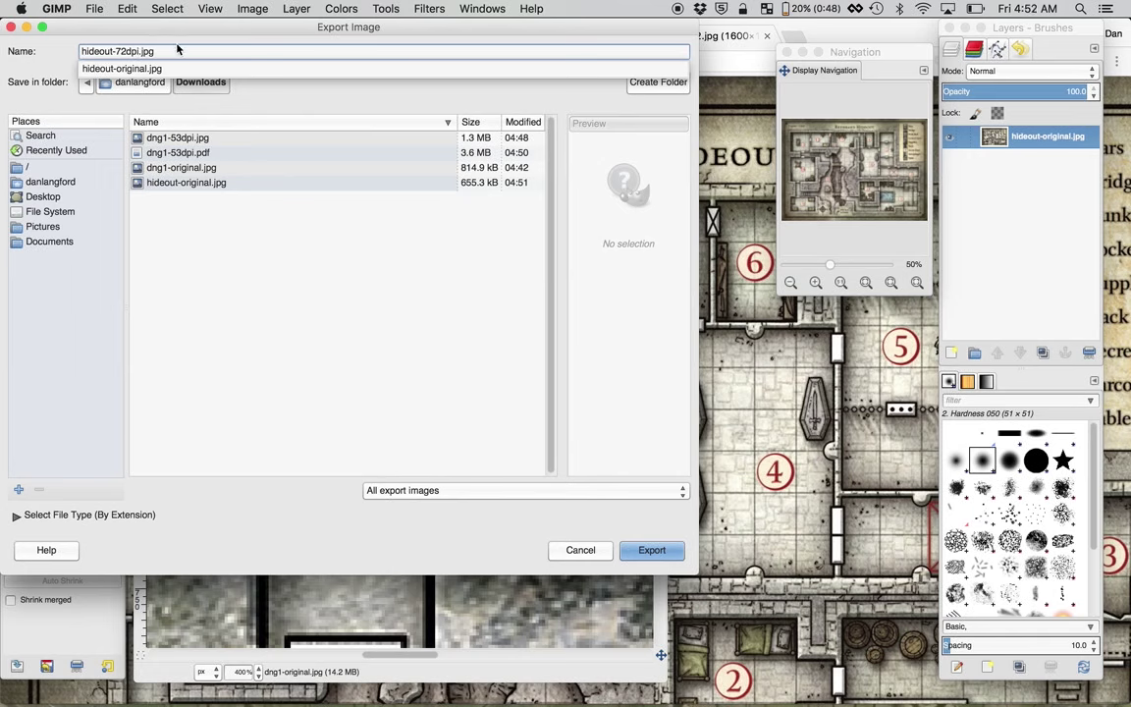
{"action": "left_click", "coordinate": [170, 51]}
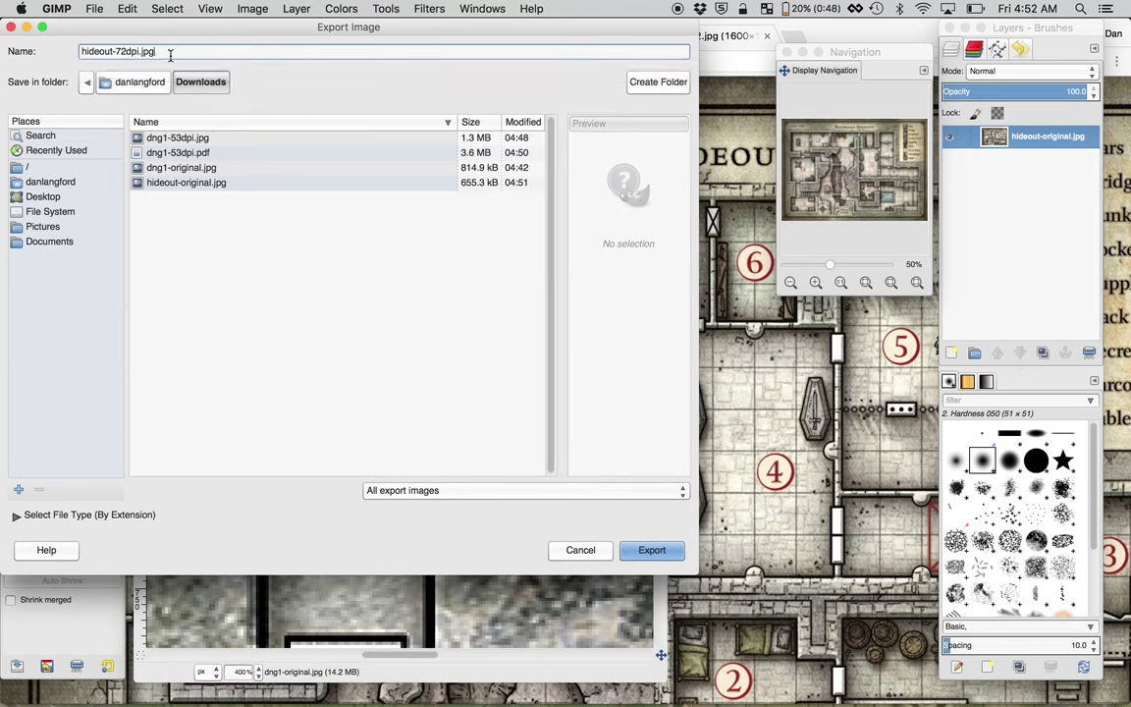
{"action": "type", "text": "pdf"}
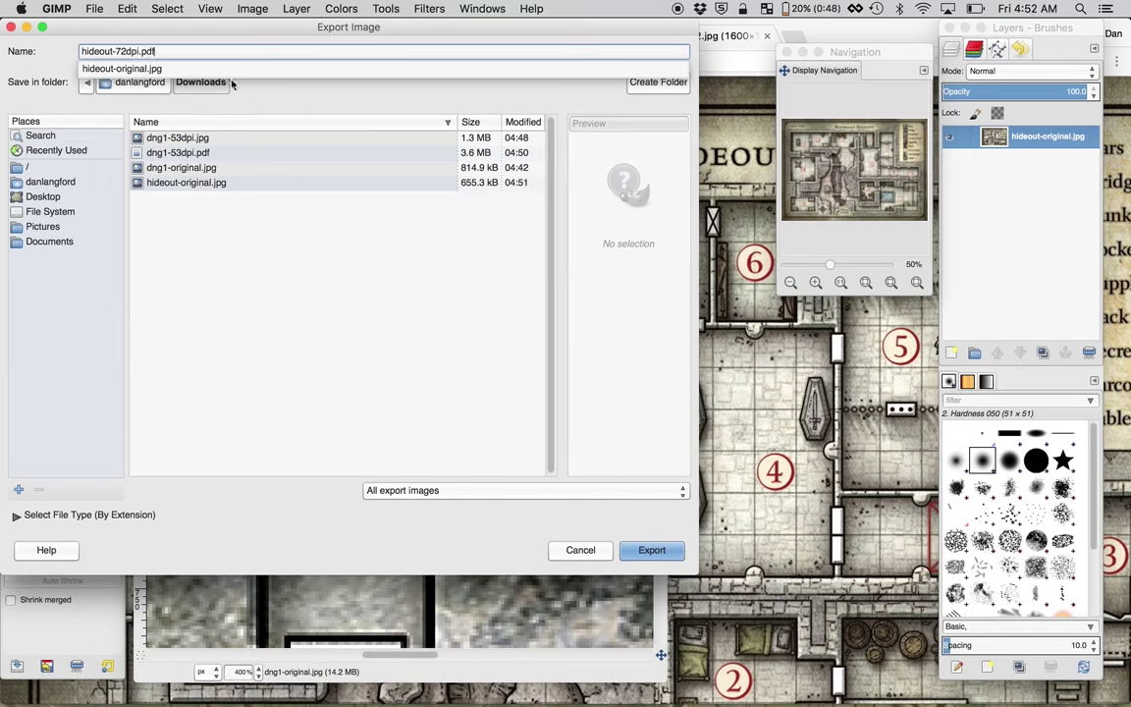
{"action": "key", "text": "Escape"}
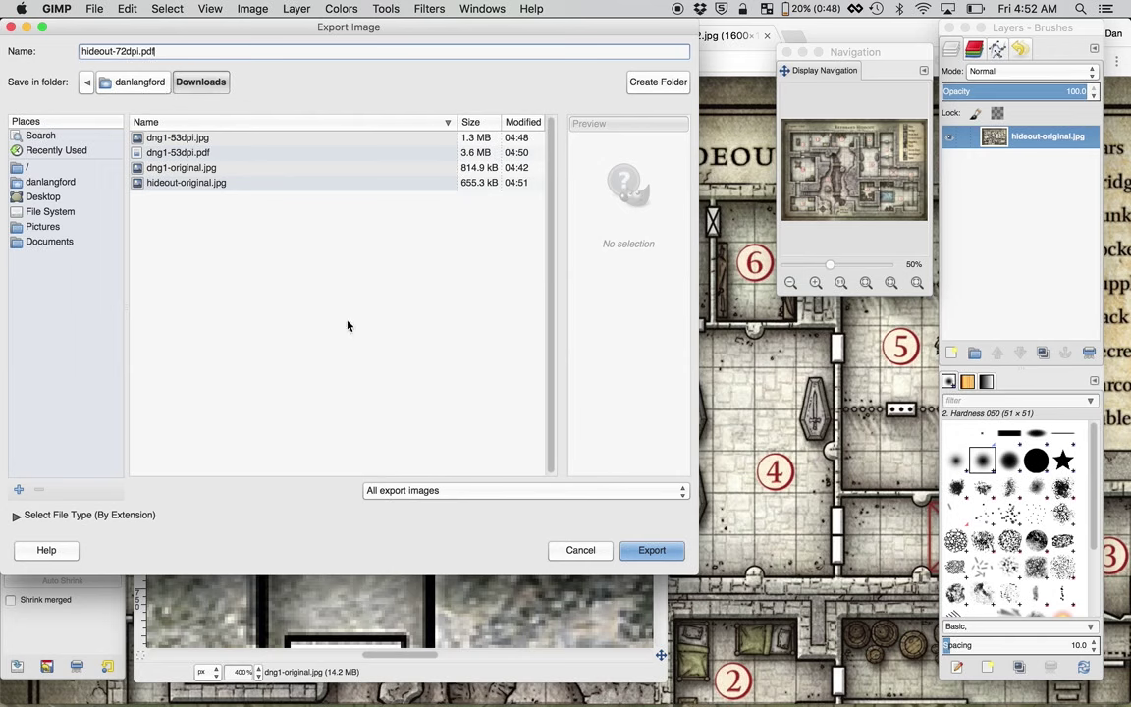
{"action": "left_click", "coordinate": [661, 557]}
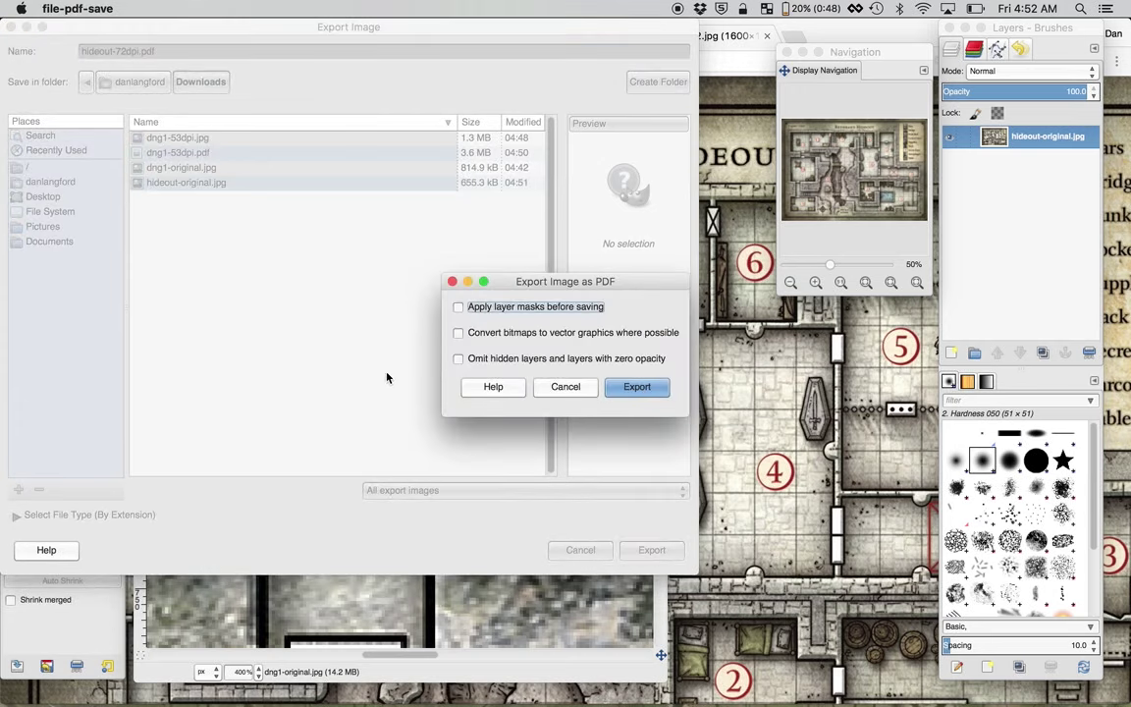
{"action": "left_click", "coordinate": [632, 387]}
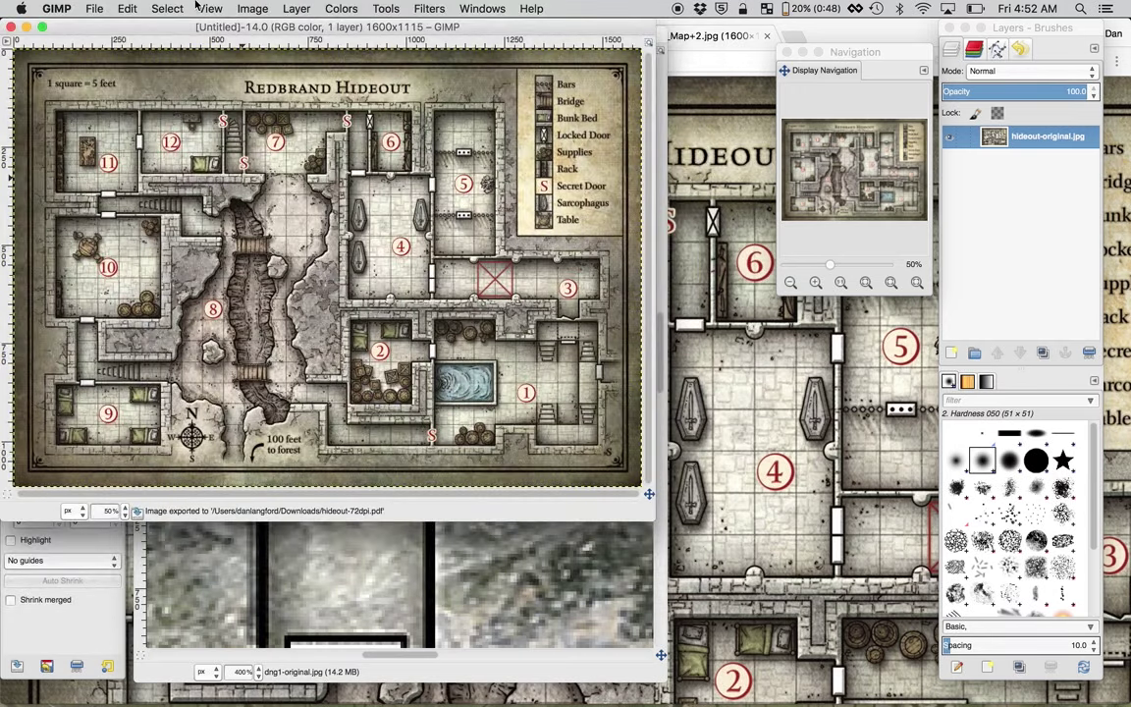
Try a 54 ppi resolution in Scale Image, then close the dialog without applying it.
{"action": "left_click", "coordinate": [251, 8]}
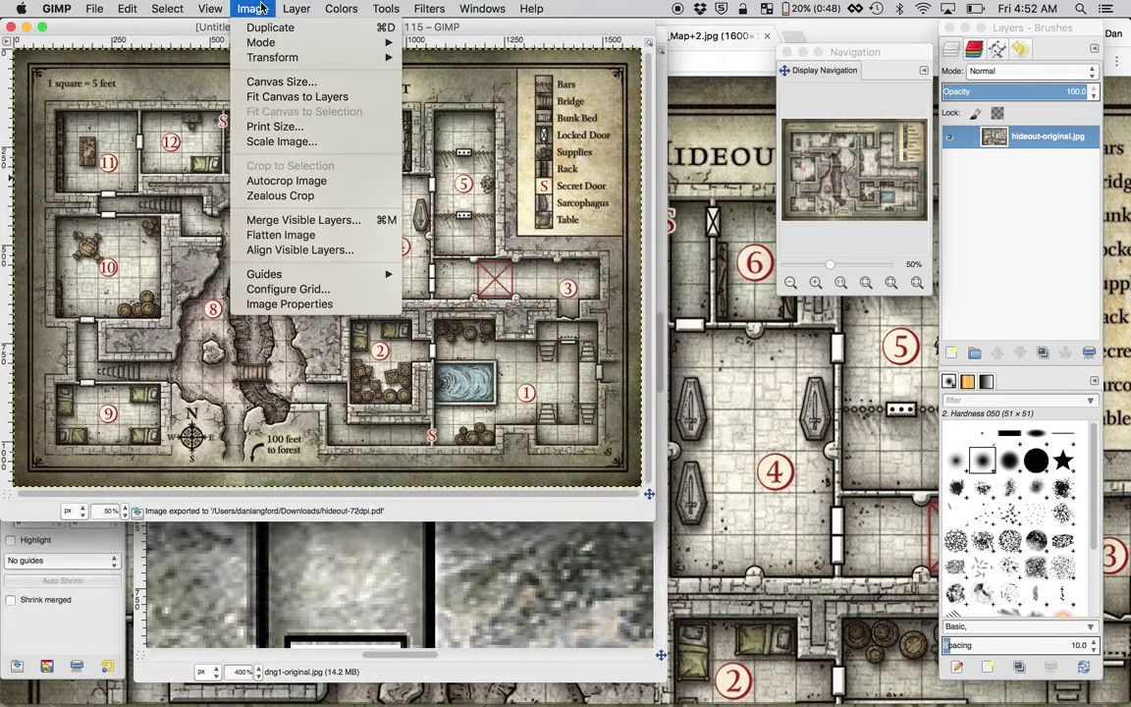
{"action": "left_click", "coordinate": [255, 140]}
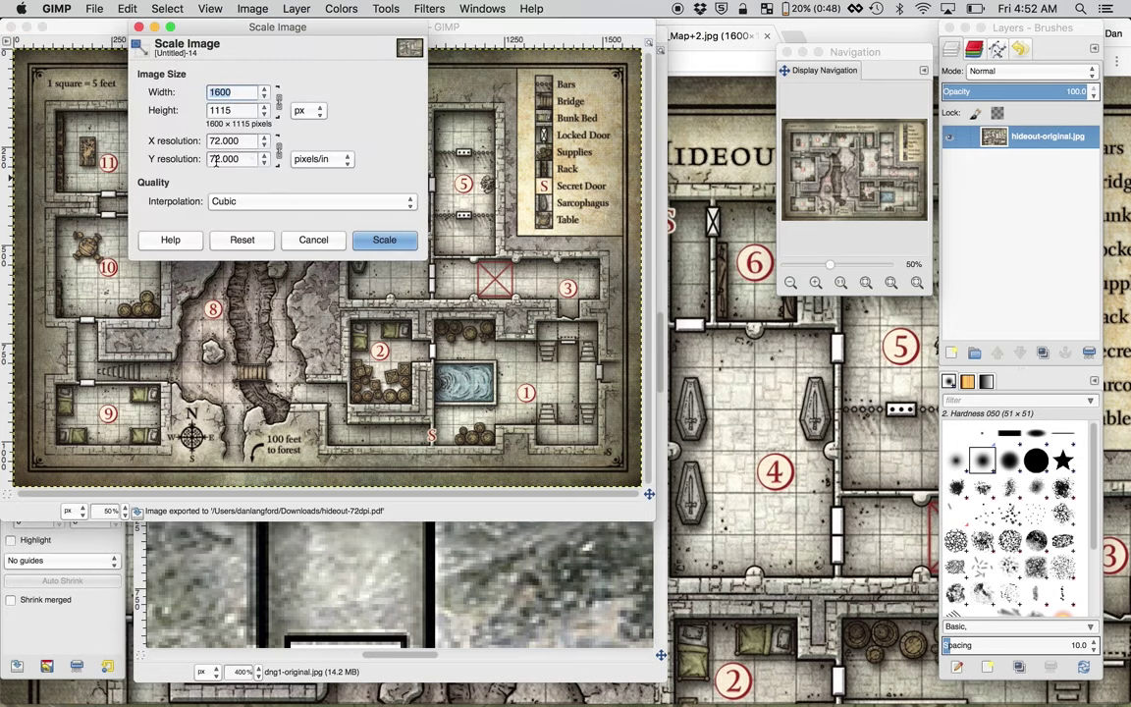
{"action": "key", "text": "BackSpace"}
{"action": "key", "text": "BackSpace"}
{"action": "type", "text": "54"}
{"action": "key", "text": "Tab"}
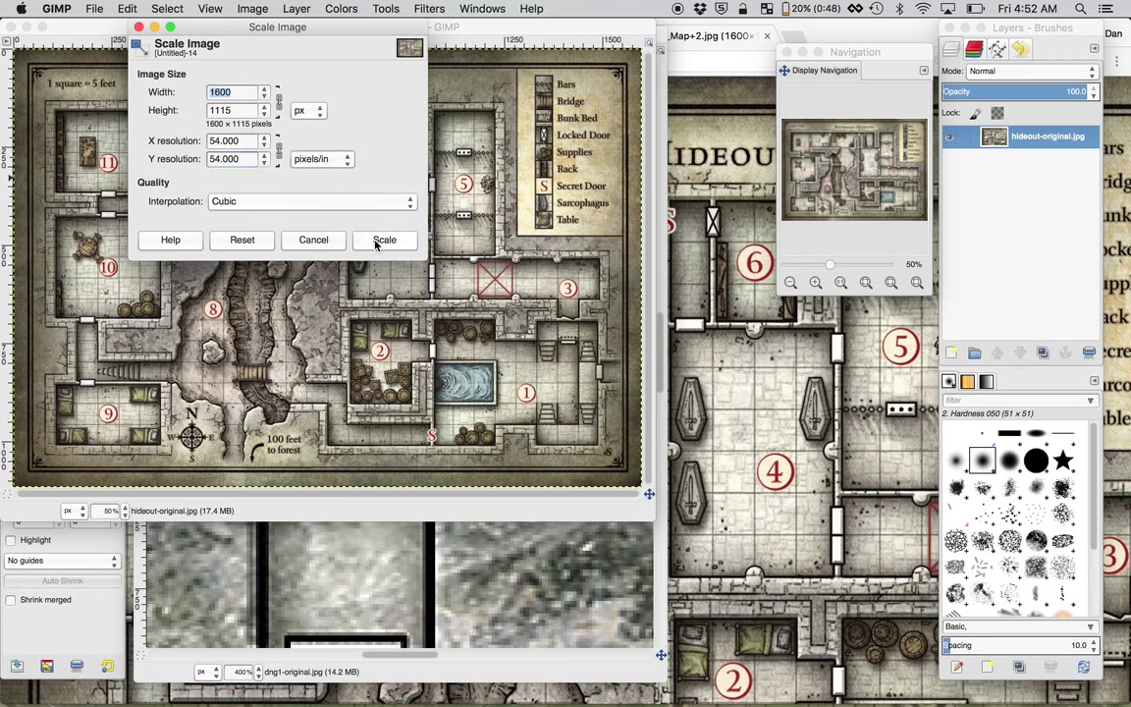
{"action": "left_click", "coordinate": [312, 242]}
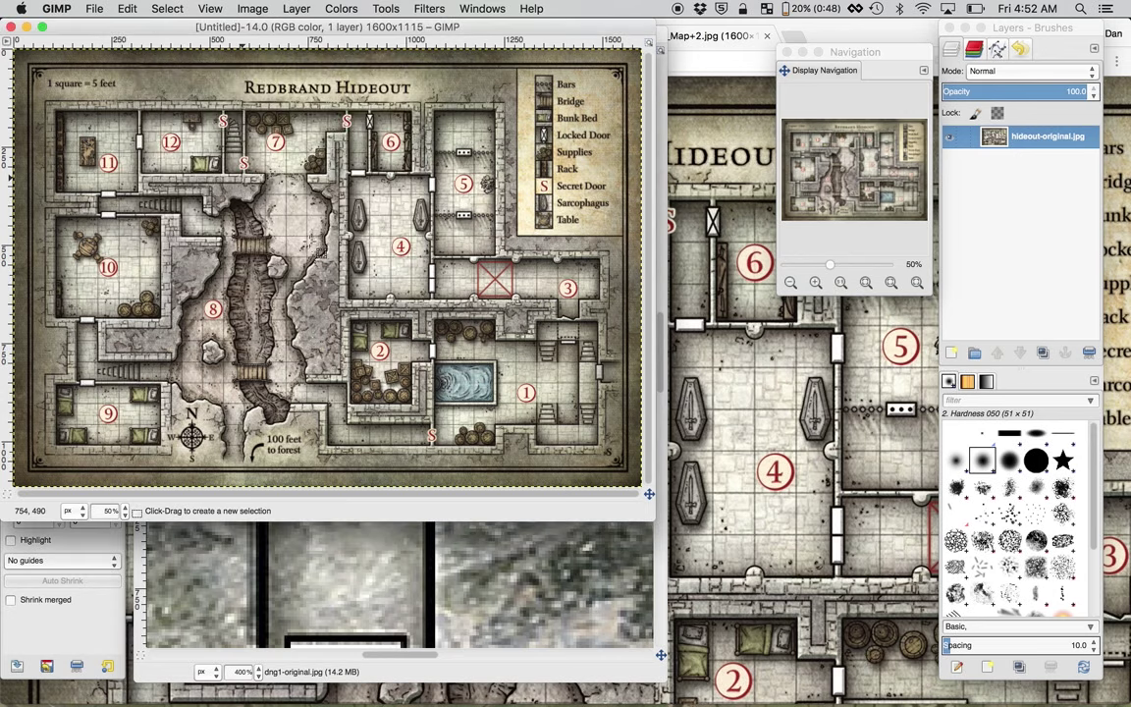
Zoom the map to 400% and select one 54×54-pixel grid square beside room 4.
{"action": "left_click", "coordinate": [124, 511]}
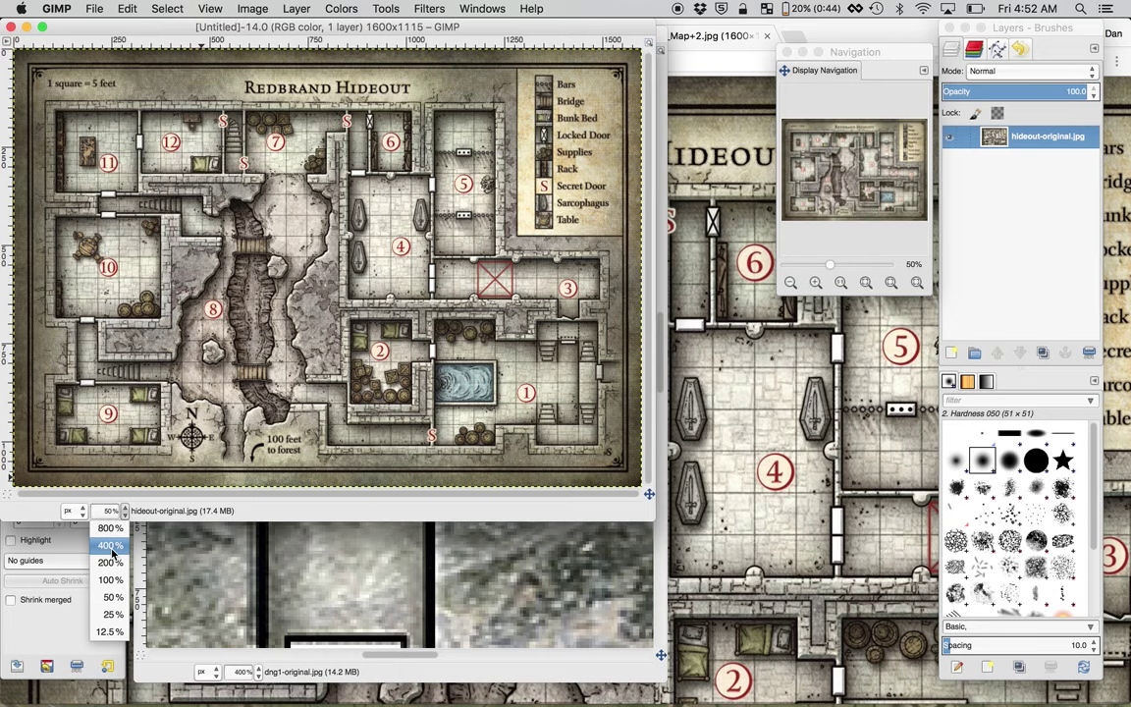
{"action": "left_click", "coordinate": [110, 546]}
{"action": "scroll", "coordinate": [366, 252], "scroll_direction": "left", "scroll_amount": 5}
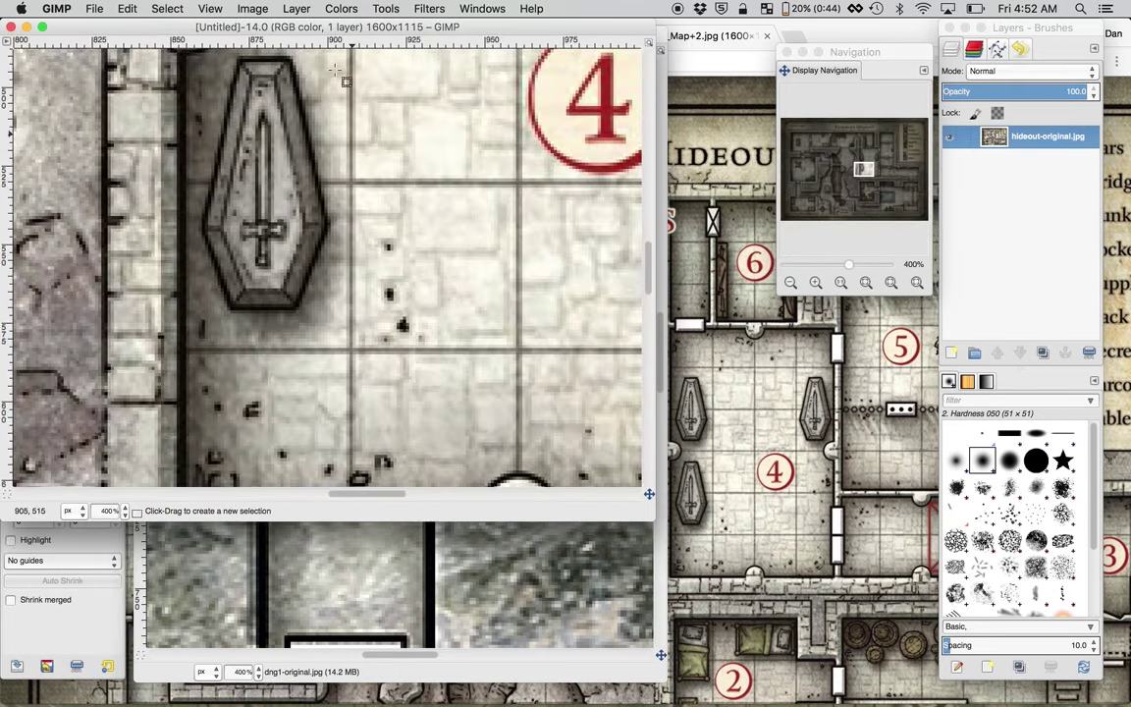
{"action": "left_click_drag", "start_coordinate": [321, 25], "coordinate": [461, 95]}
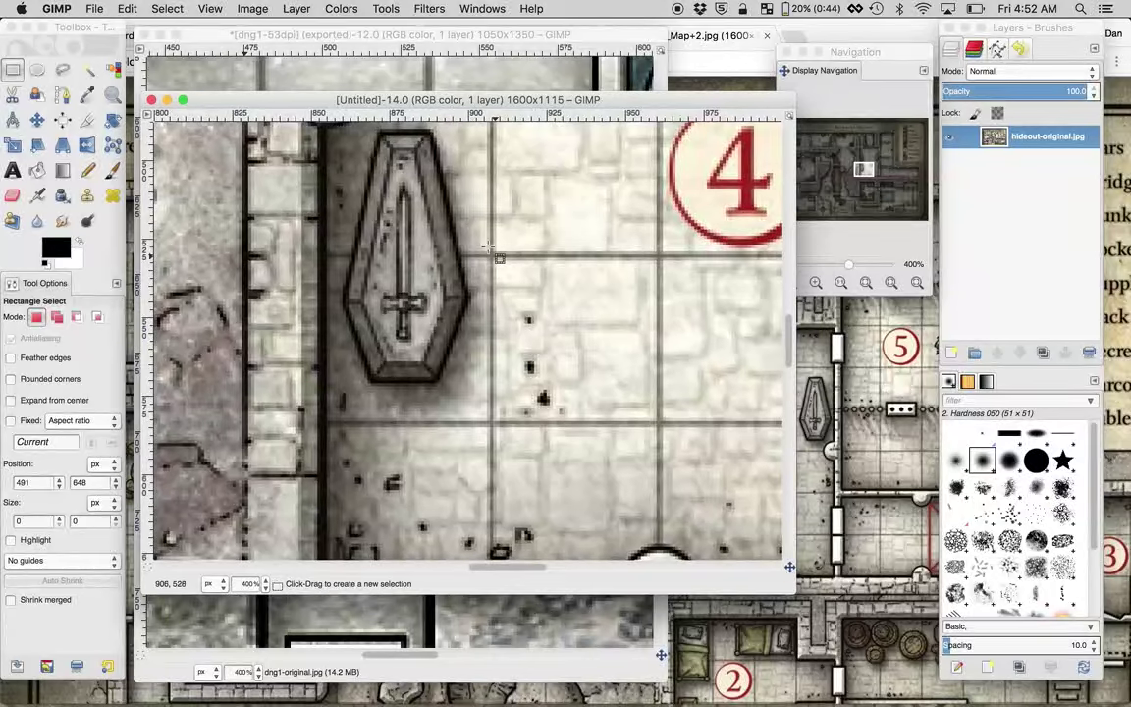
{"action": "left_click_drag", "start_coordinate": [491, 257], "coordinate": [655, 411]}
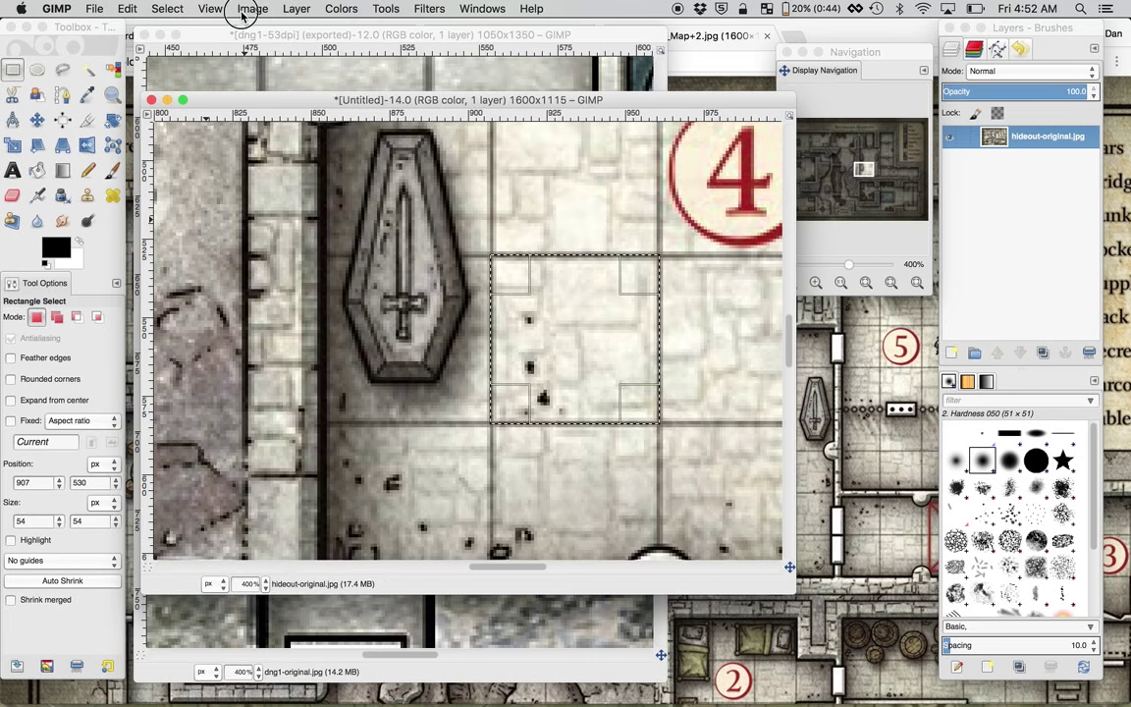
Set the hideout map's print resolution to 54 ppi, leaving it unscaled at 1600×1115 pixels.
{"action": "left_click", "coordinate": [247, 9]}
{"action": "left_click", "coordinate": [277, 132]}
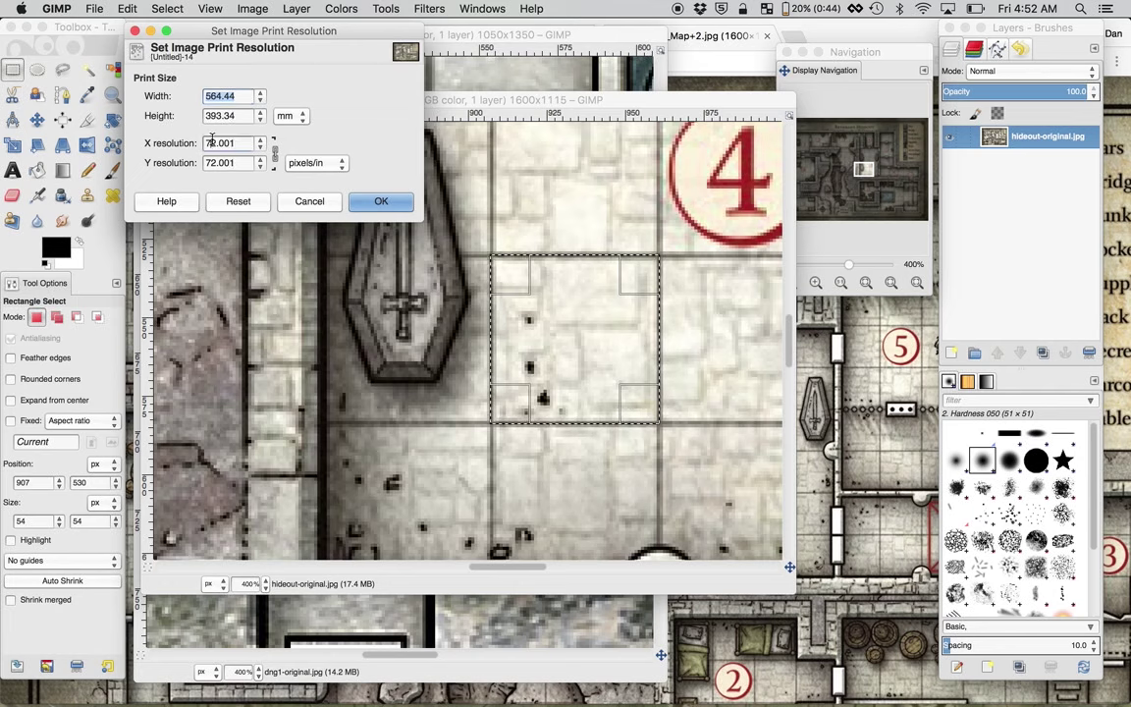
{"action": "double_click", "coordinate": [212, 143]}
{"action": "type", "text": "54"}
{"action": "key", "text": "Tab"}
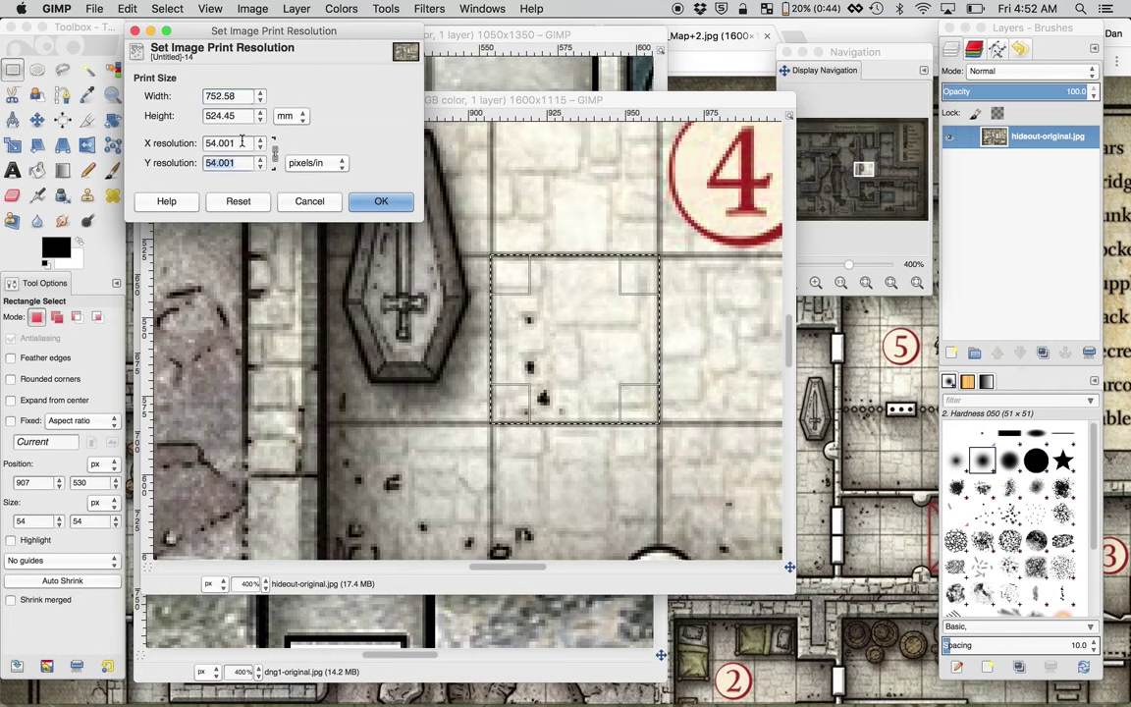
{"action": "left_click", "coordinate": [246, 163]}
{"action": "left_click", "coordinate": [369, 203]}
{"action": "left_click", "coordinate": [297, 8]}
{"action": "mouse_move", "coordinate": [252, 8]}
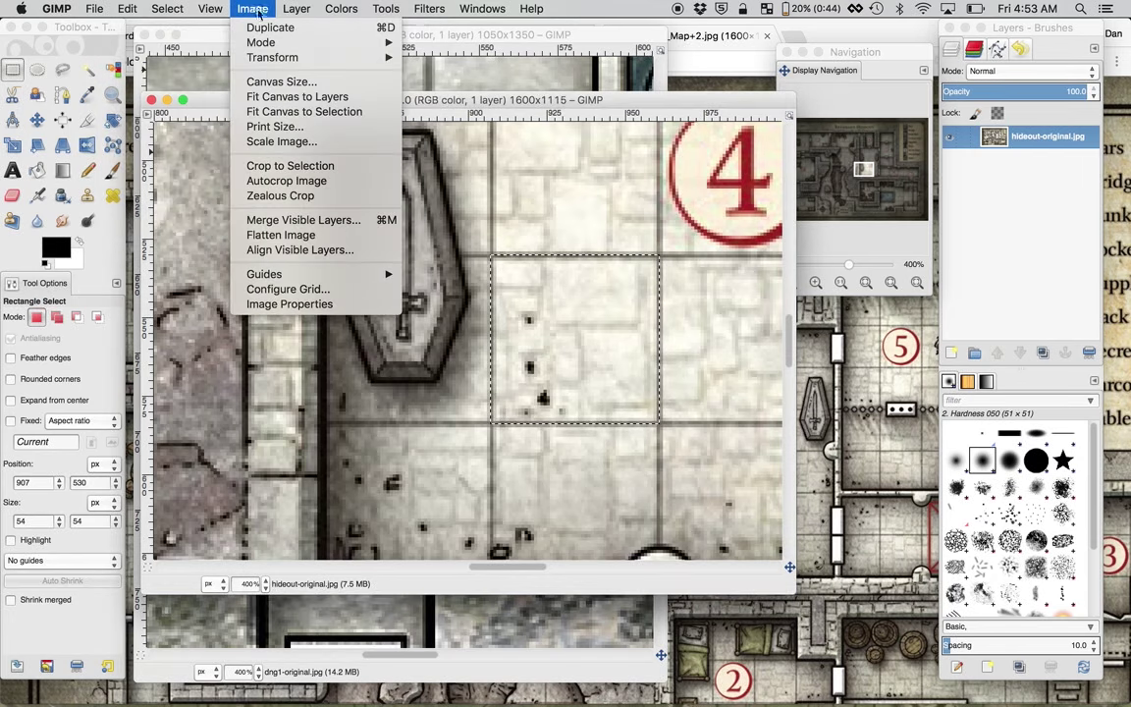
{"action": "left_click", "coordinate": [283, 143]}
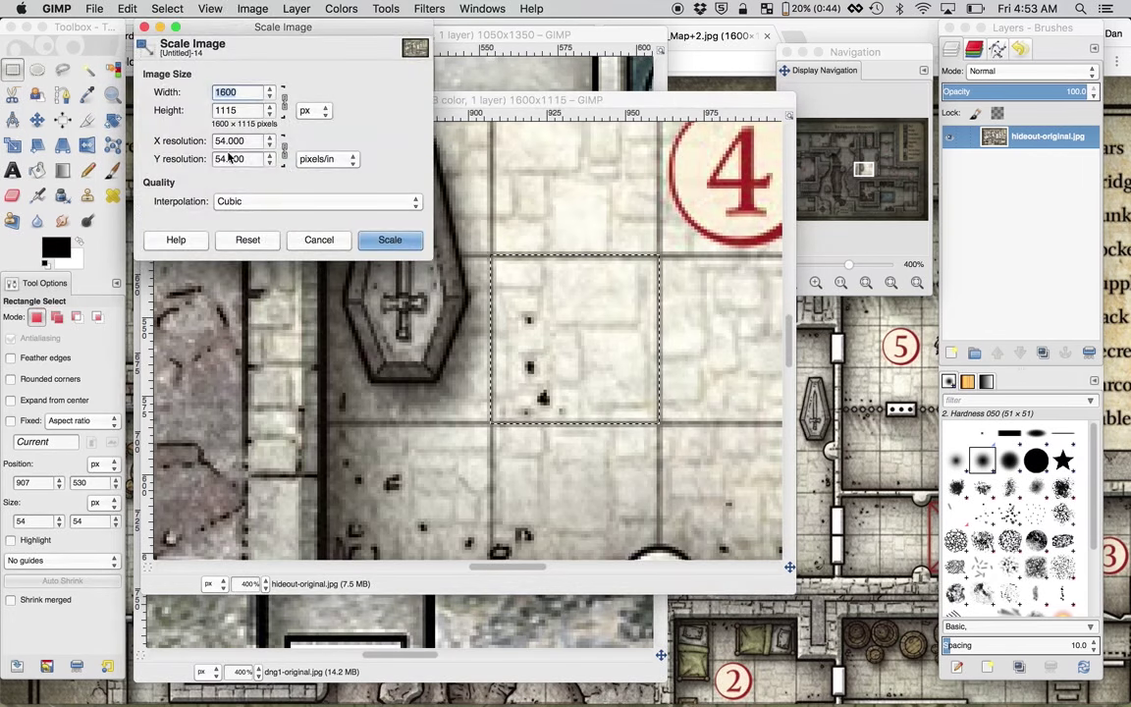
{"action": "left_click", "coordinate": [324, 242]}
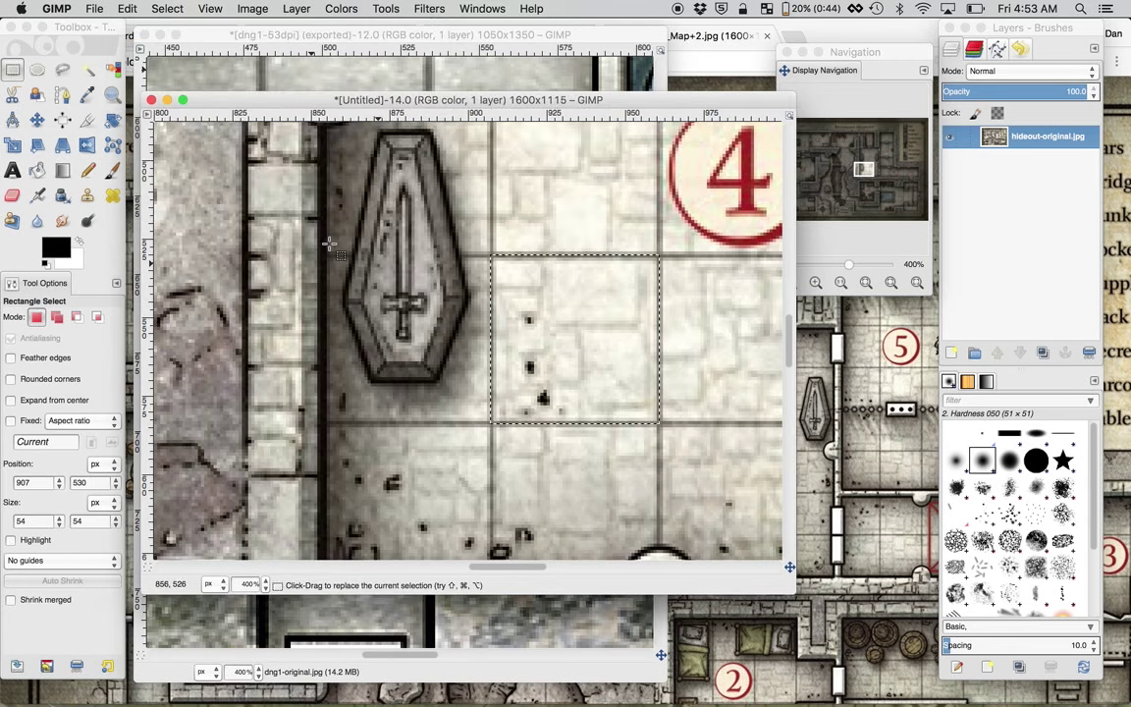
Export the map to Downloads as hideout-54dpi.pdf with the default PDF options.
{"action": "left_click", "coordinate": [94, 8]}
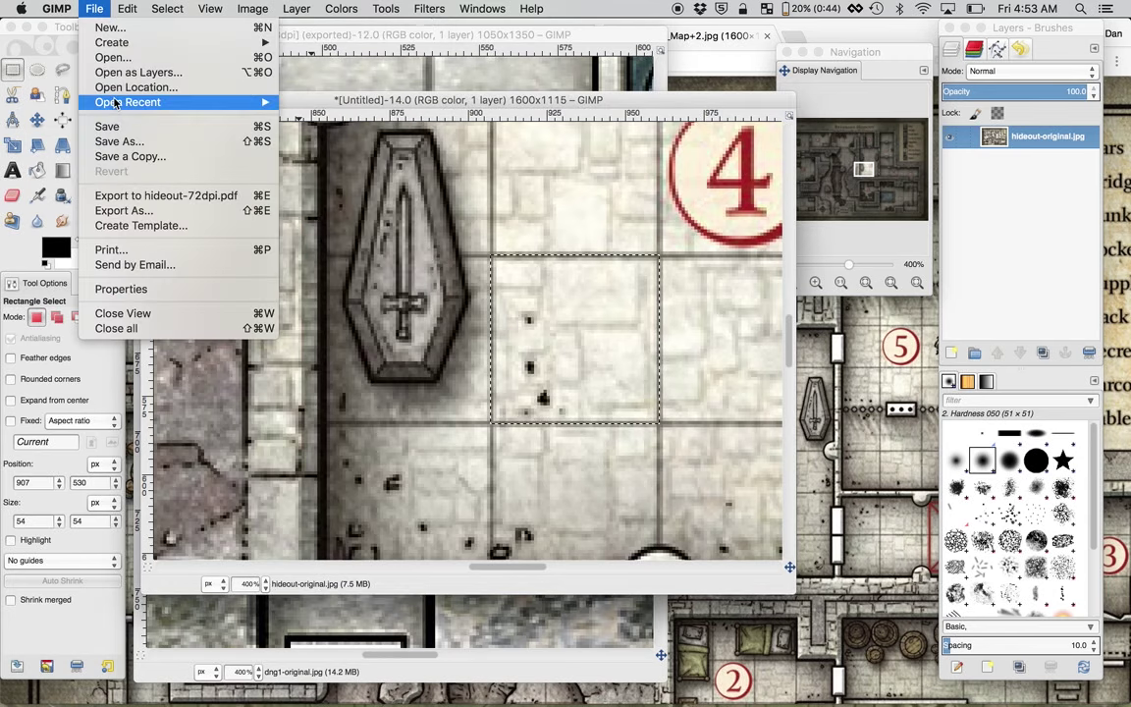
{"action": "left_click", "coordinate": [122, 210]}
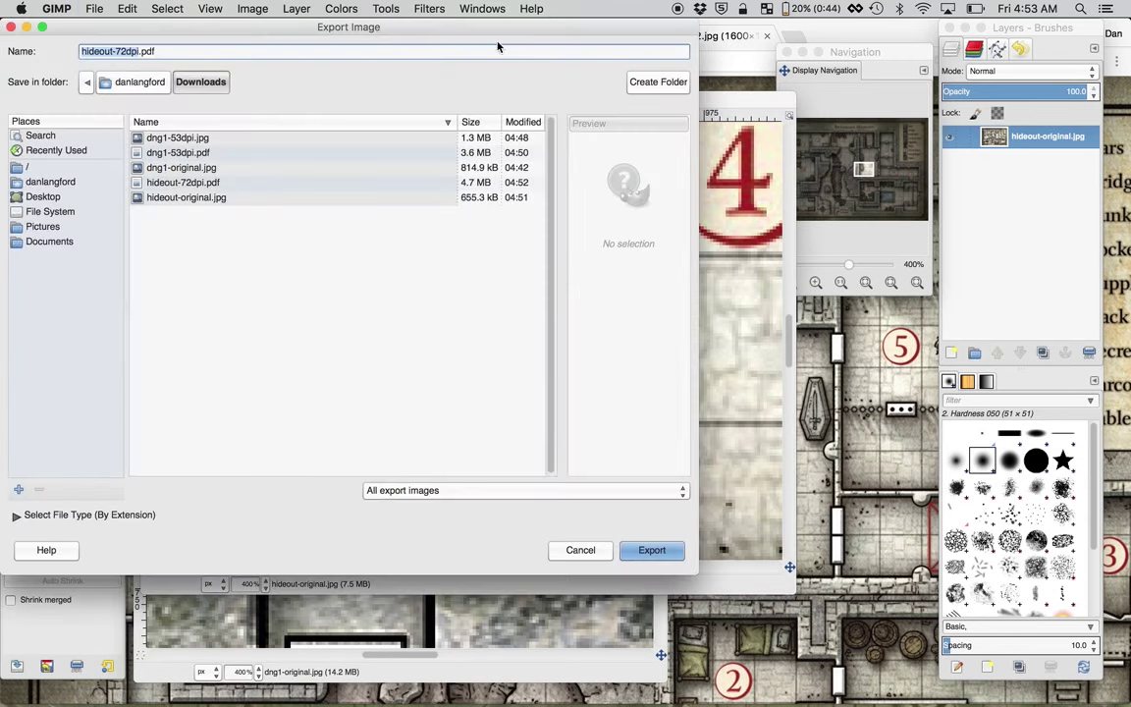
{"action": "left_click", "coordinate": [207, 49]}
{"action": "left_click_drag", "start_coordinate": [115, 51], "coordinate": [126, 51]}
{"action": "type", "text": "54"}
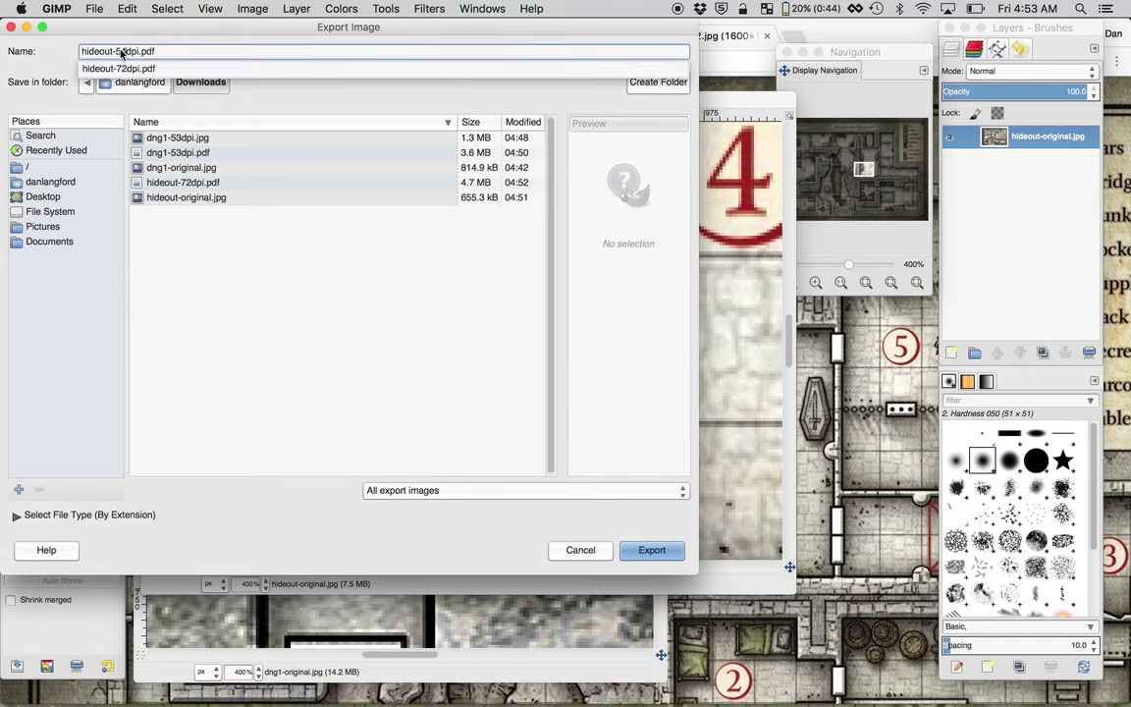
{"action": "left_click", "coordinate": [234, 276]}
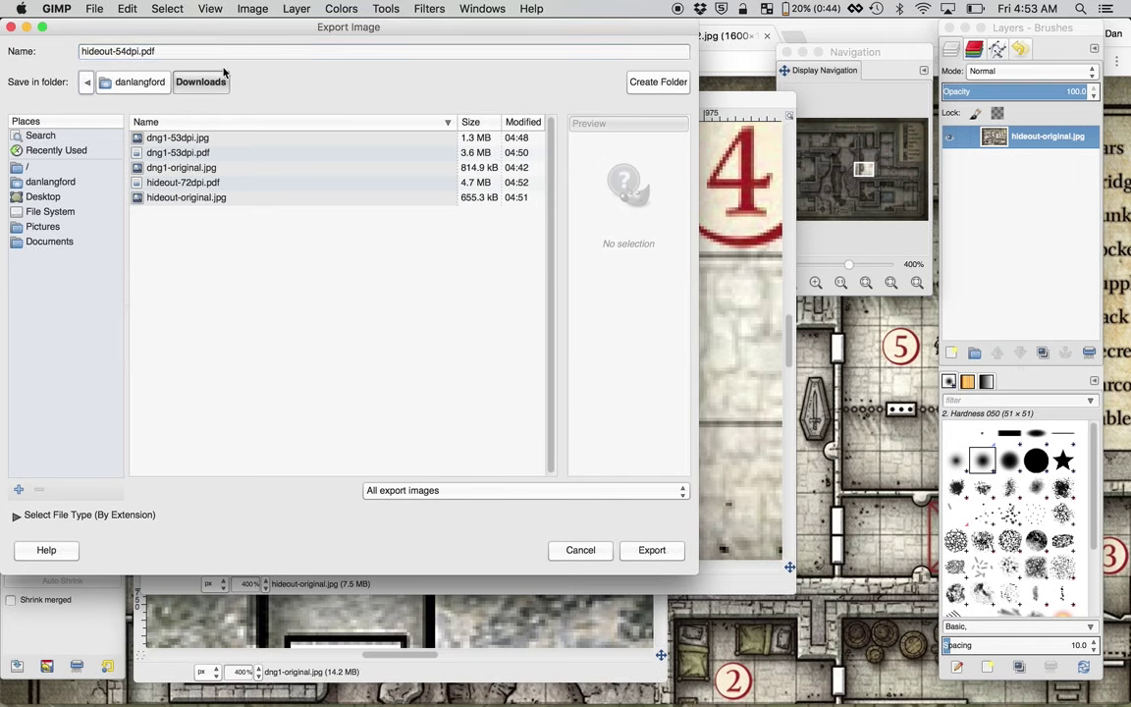
{"action": "left_click", "coordinate": [652, 550]}
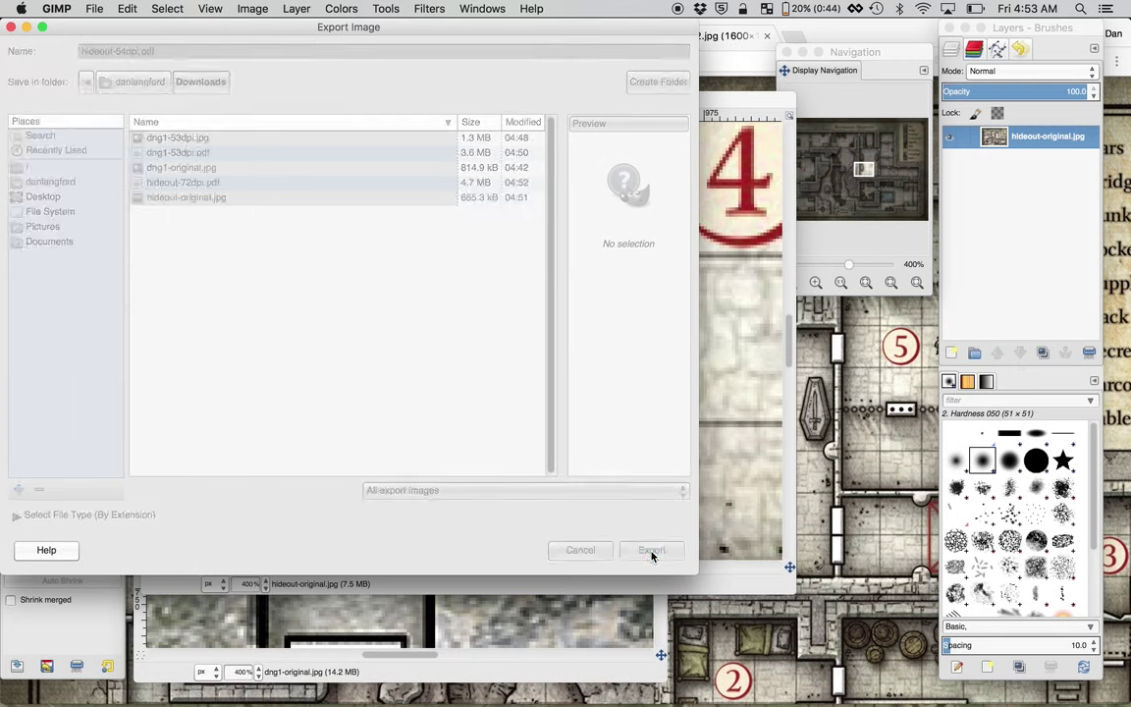
{"action": "left_click", "coordinate": [628, 388]}
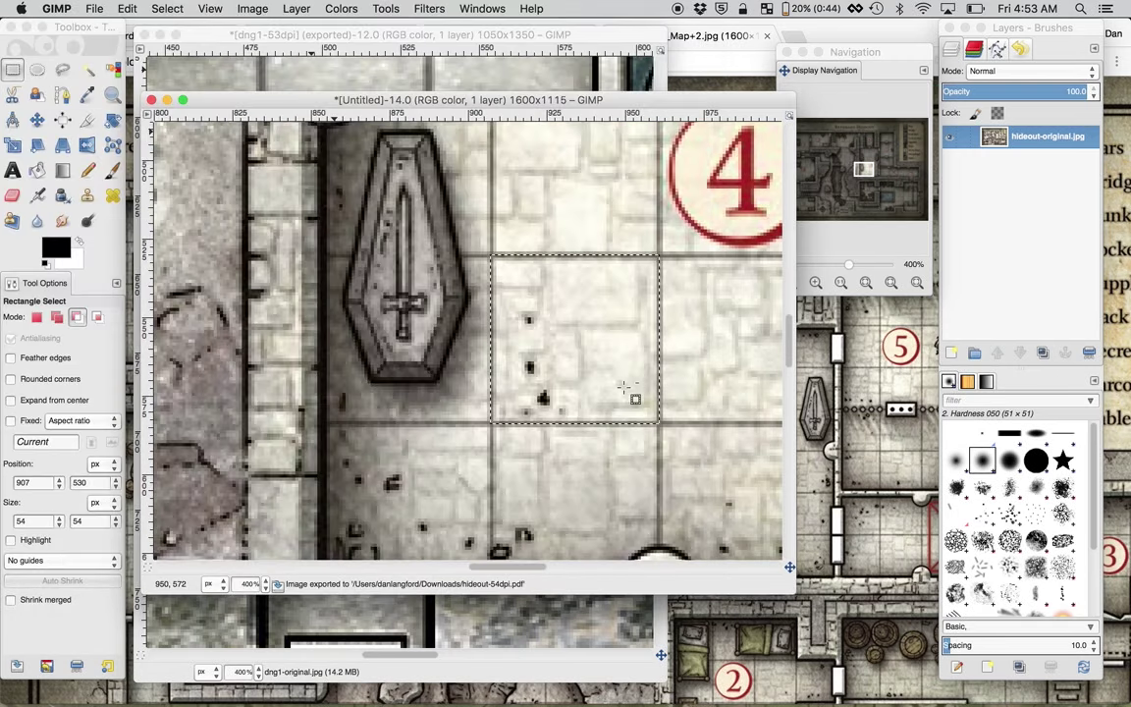
{"action": "key", "text": "super+Tab"}
Browse the Downloads files in Finder and open hideout-72dpi.pdf in Acrobat Reader.
{"action": "left_click", "coordinate": [624, 391]}
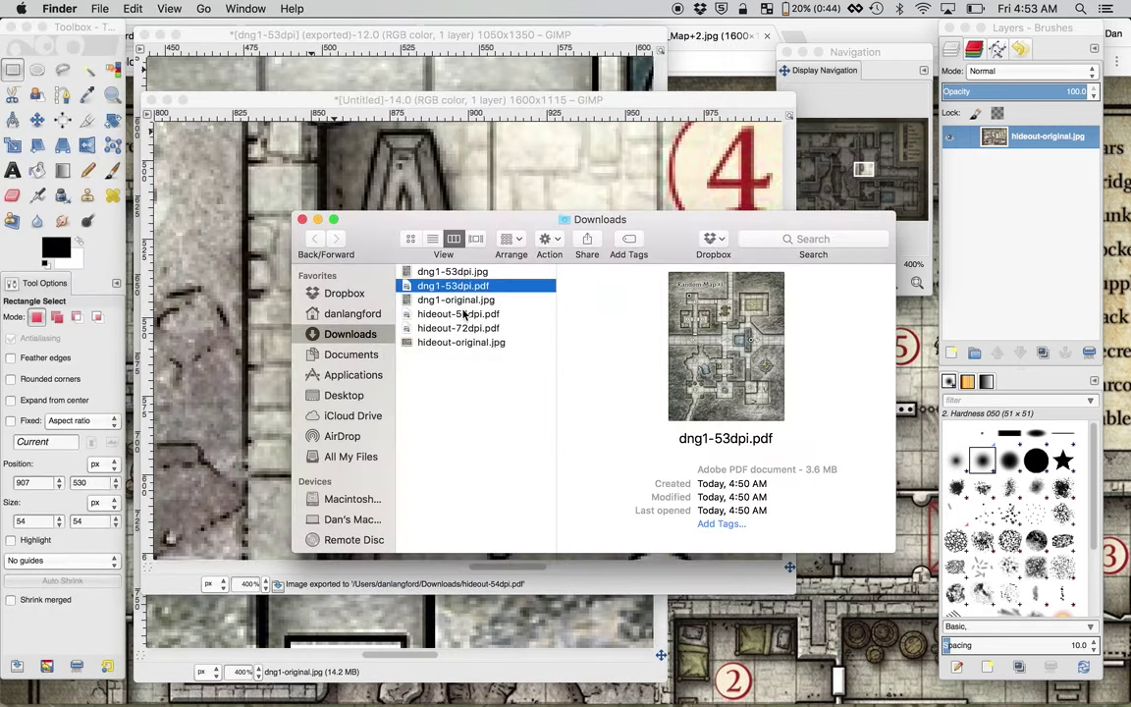
{"action": "key", "text": "Down"}
{"action": "key", "text": "Down"}
{"action": "key", "text": "Down"}
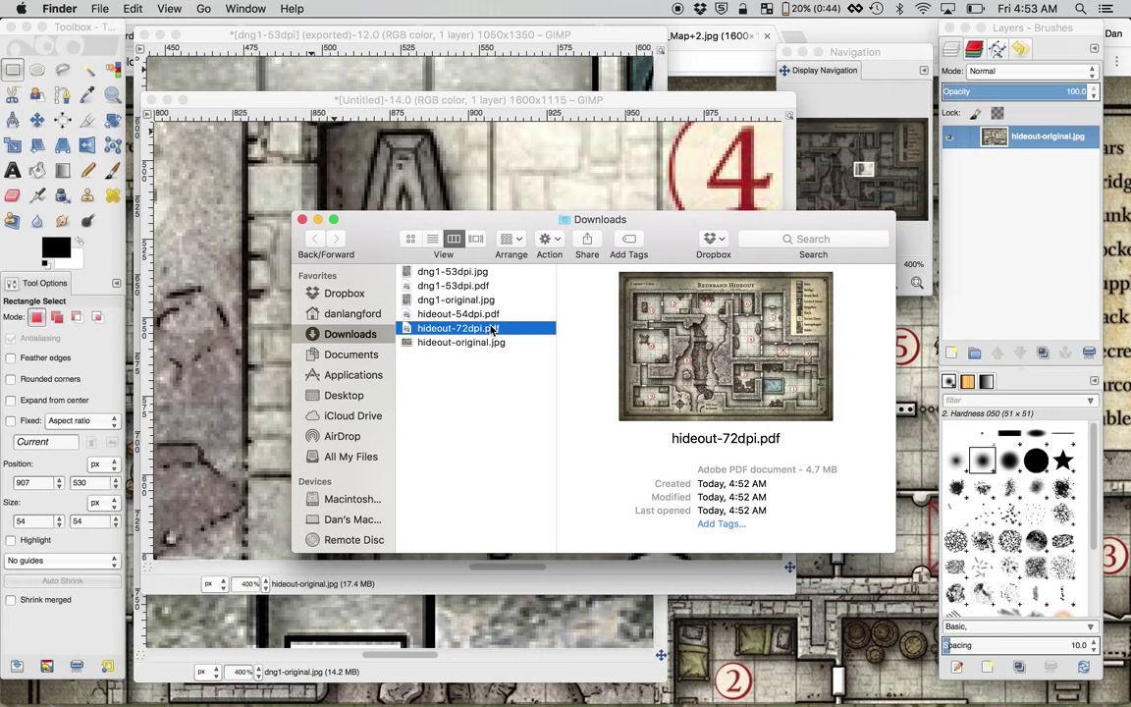
{"action": "key", "text": "Up"}
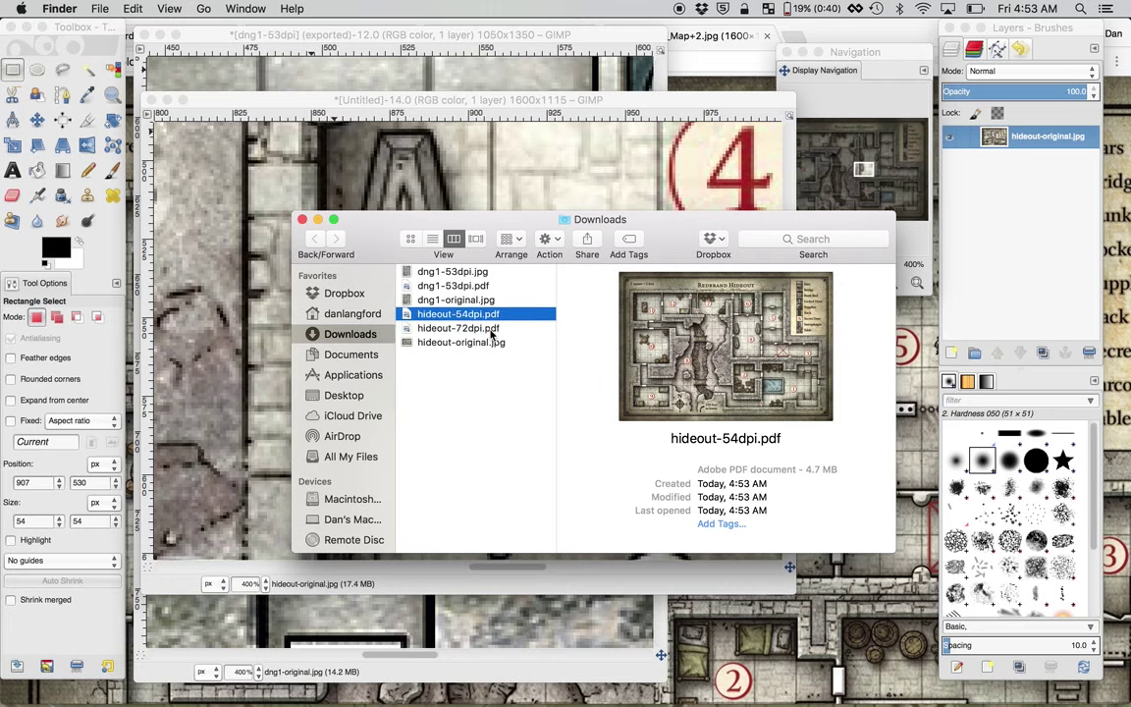
{"action": "double_click", "coordinate": [488, 329]}
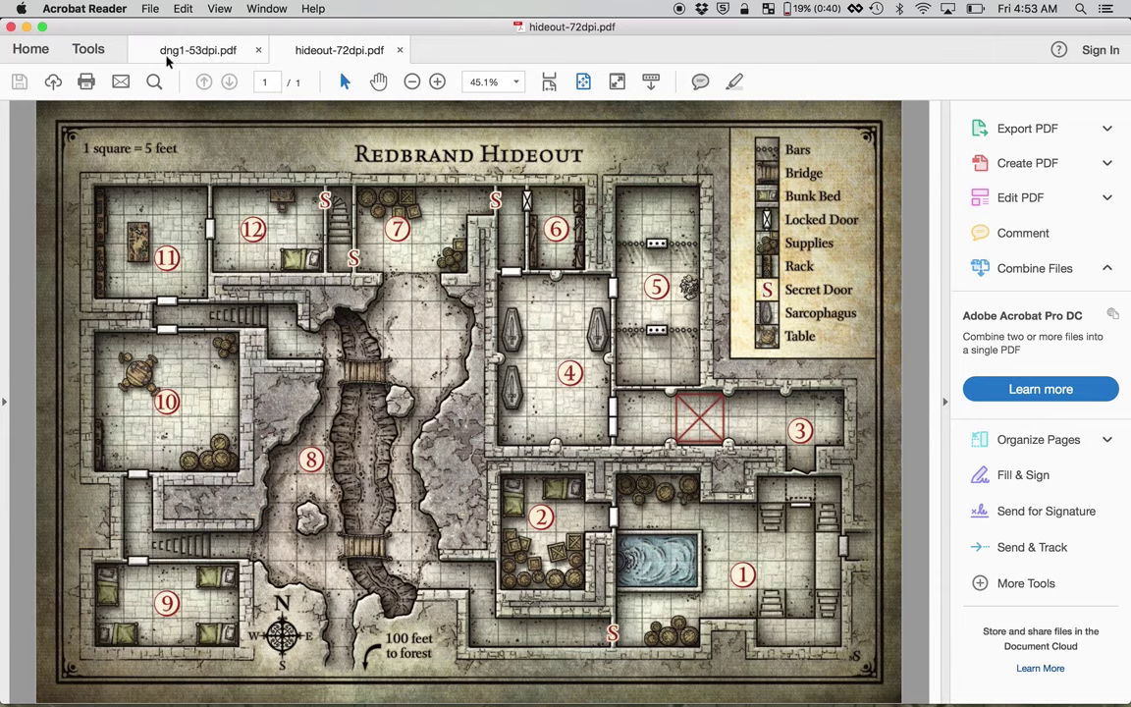
Preview hideout-72dpi.pdf as a colour poster print, then cancel printing.
{"action": "left_click", "coordinate": [152, 8]}
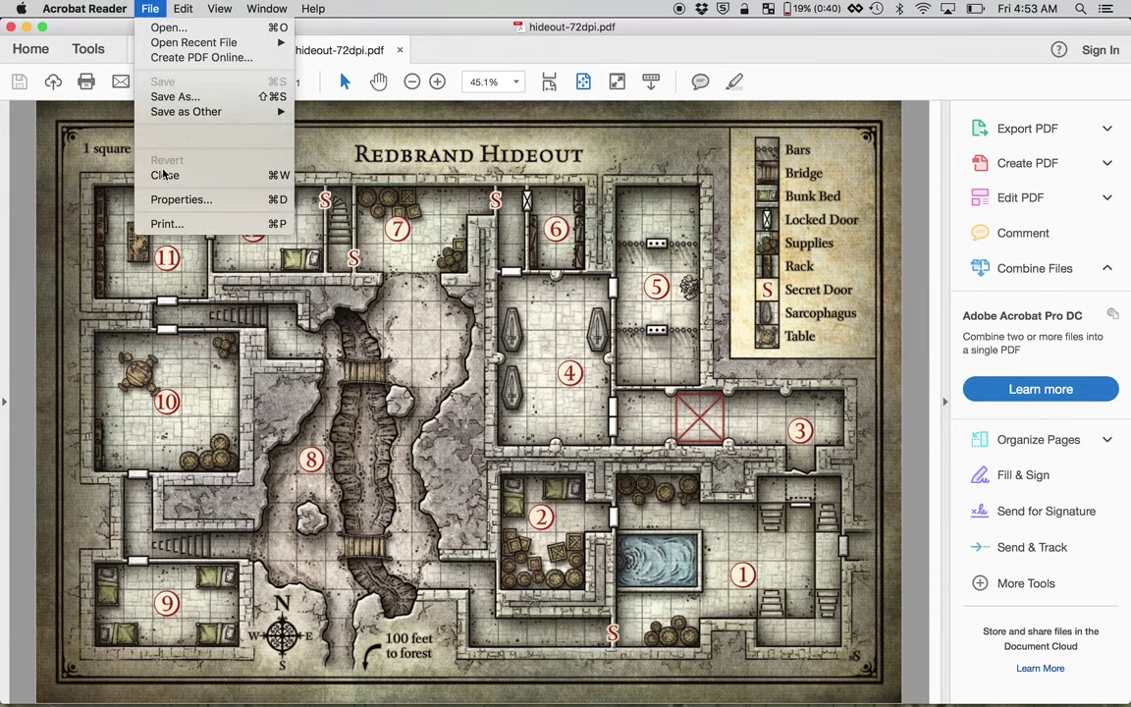
{"action": "left_click", "coordinate": [182, 226]}
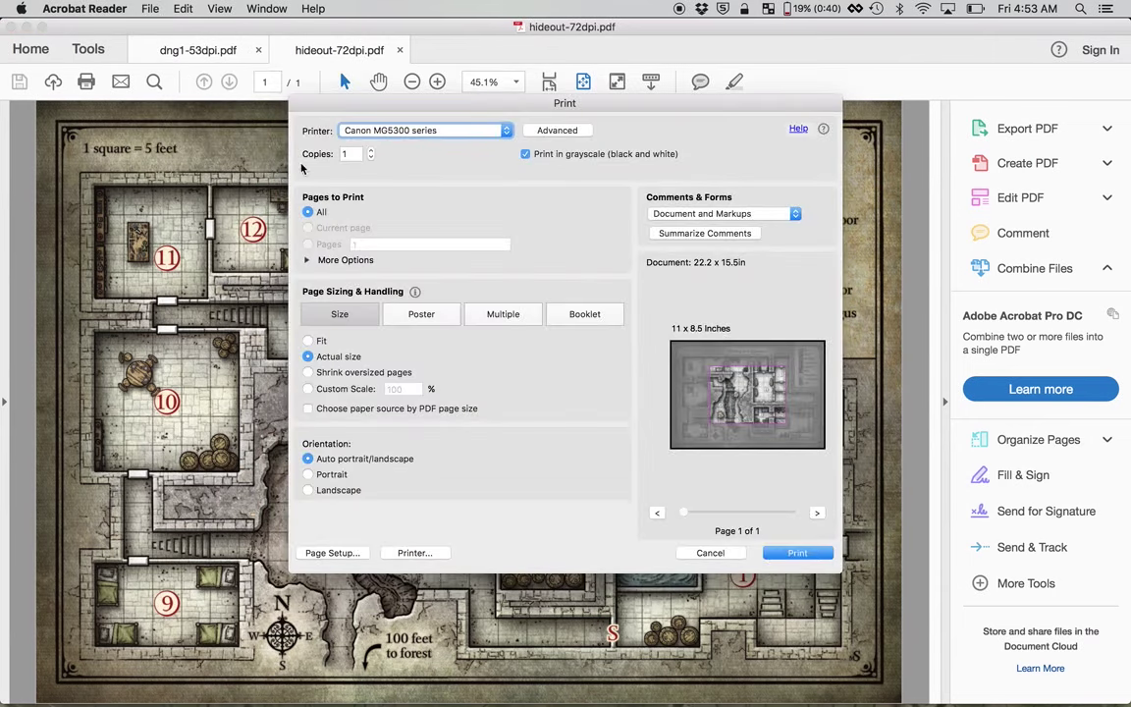
{"action": "left_click", "coordinate": [432, 314]}
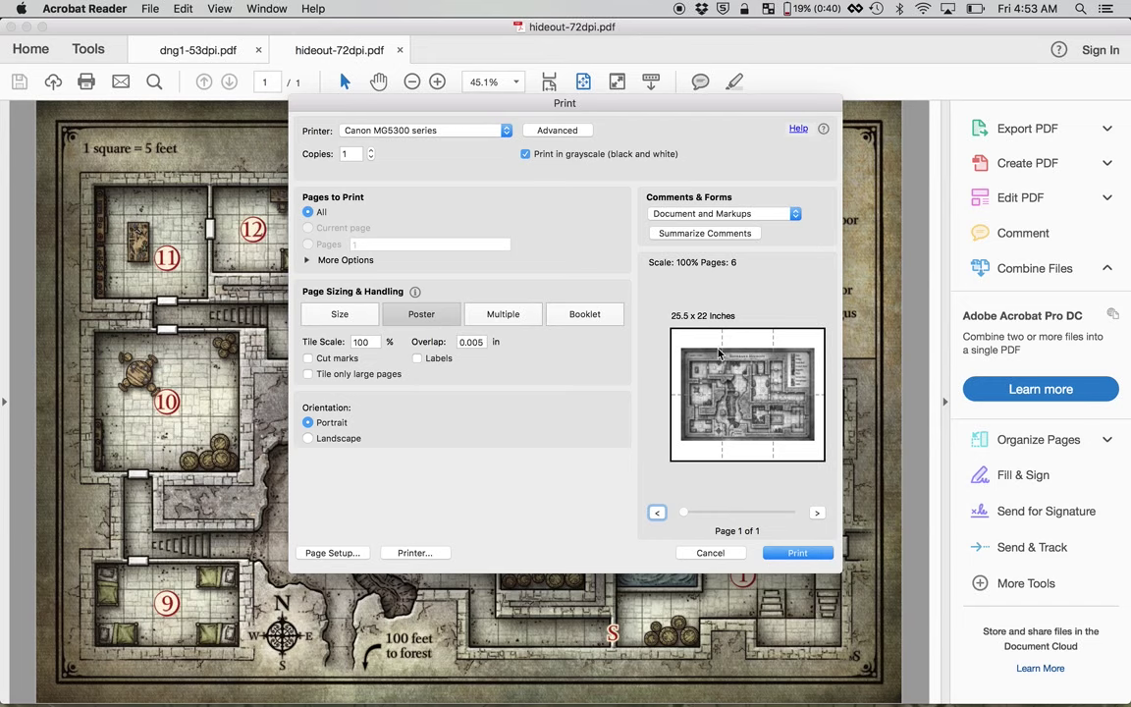
{"action": "left_click", "coordinate": [587, 155]}
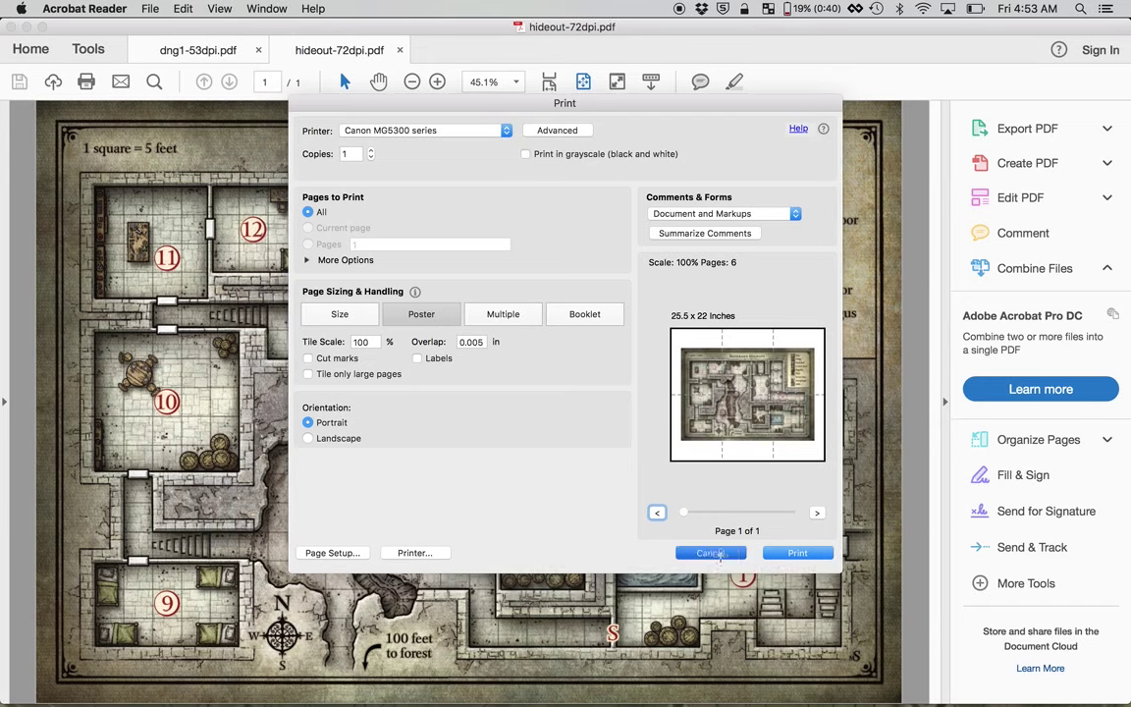
{"action": "left_click", "coordinate": [710, 553]}
Open hideout-54dpi.pdf and set it to print in colour as a 9-page, 33 × 25.5 inch poster.
{"action": "key", "text": "super+Tab"}
{"action": "double_click", "coordinate": [459, 313]}
{"action": "left_click", "coordinate": [128, 8]}
{"action": "mouse_move", "coordinate": [152, 10]}
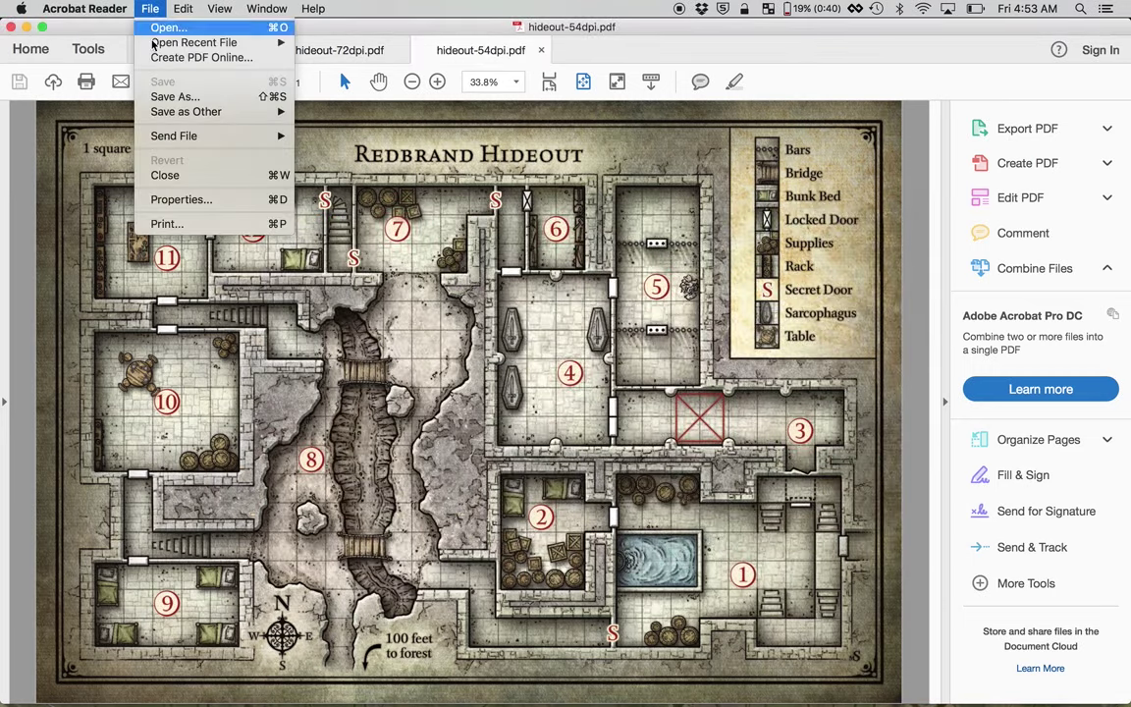
{"action": "left_click", "coordinate": [182, 222]}
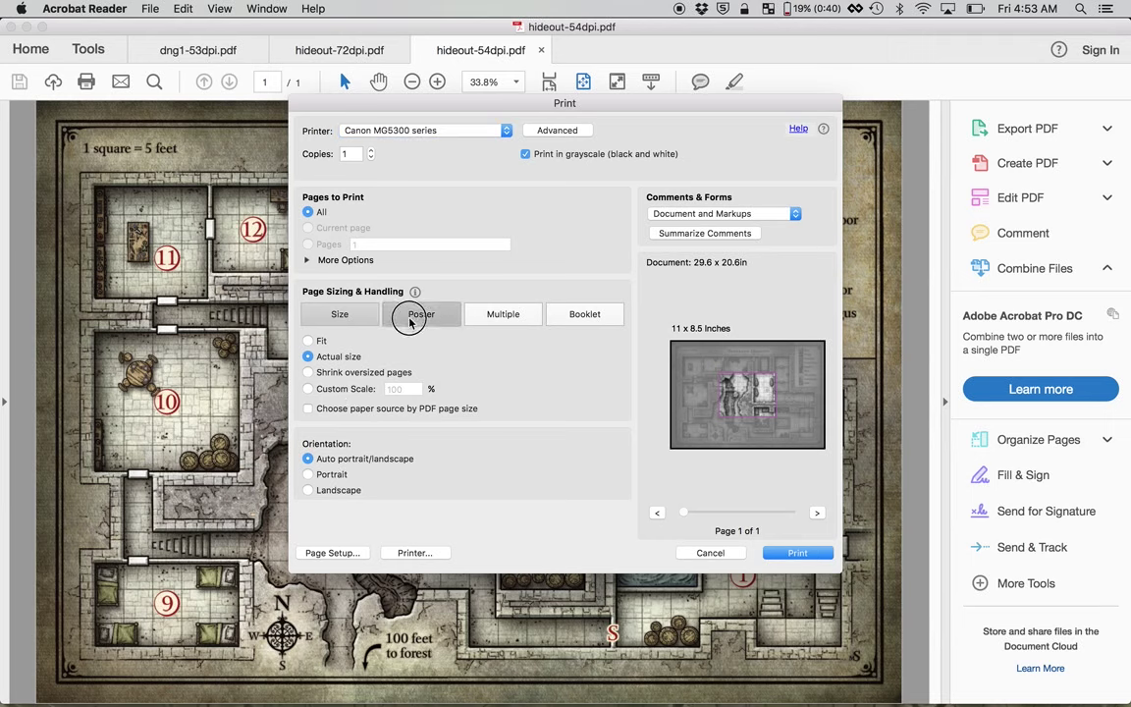
{"action": "left_click", "coordinate": [417, 314]}
{"action": "left_click", "coordinate": [525, 155]}
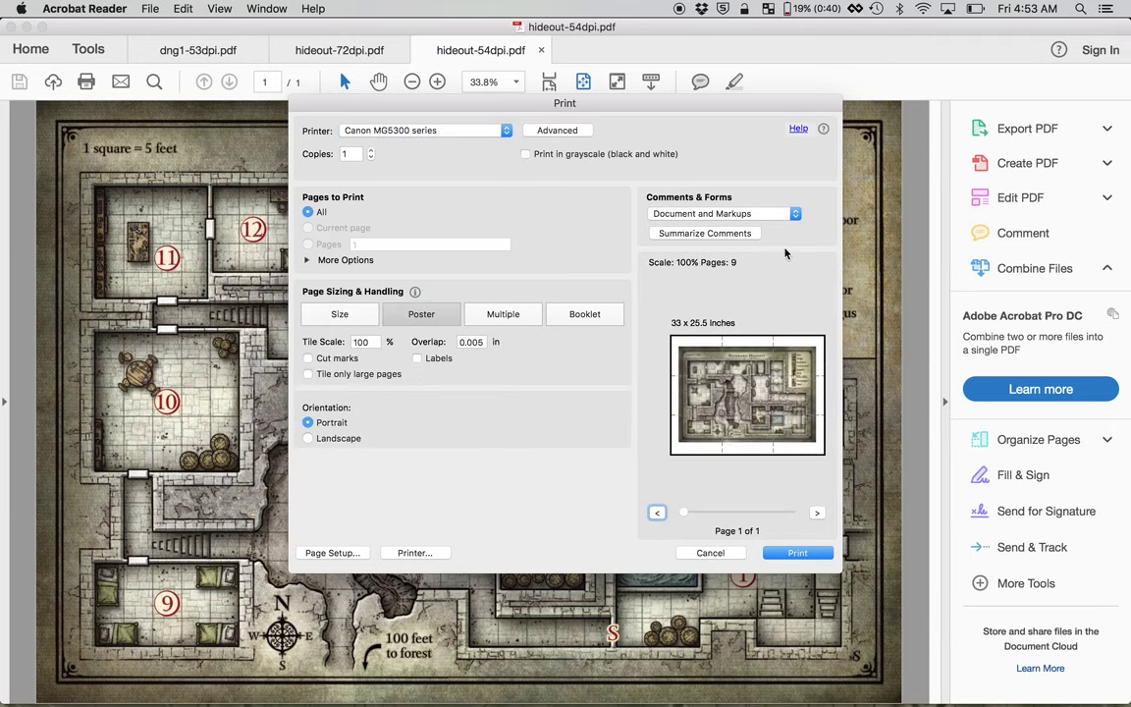